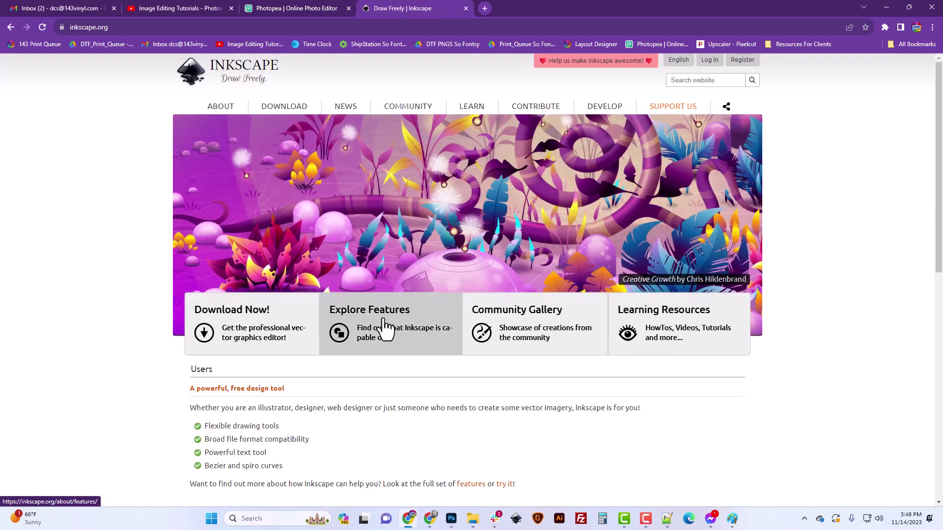
Step: Switch to Photopea and open spice_girl_png_42852_174802.png from the Image_Fixes folder on the computer
{"action": "left_click", "coordinate": [301, 11]}
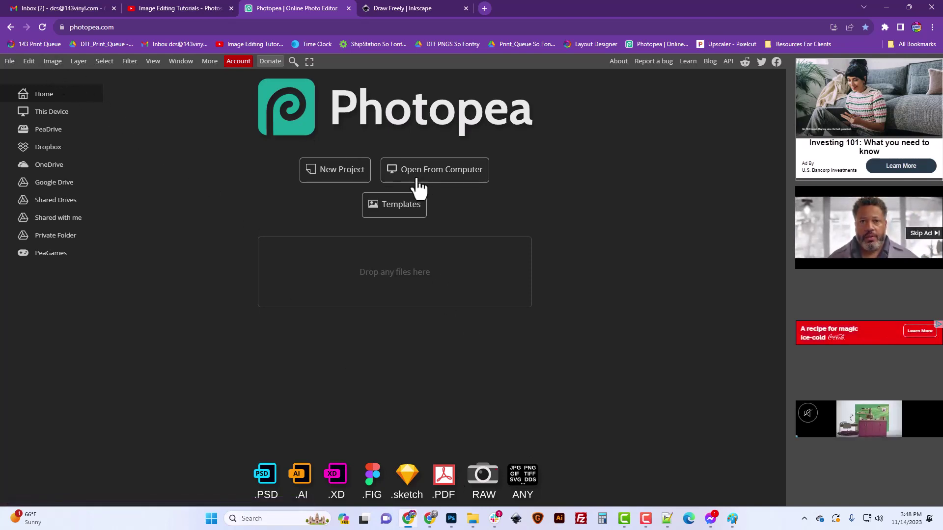
{"action": "left_click", "coordinate": [436, 185]}
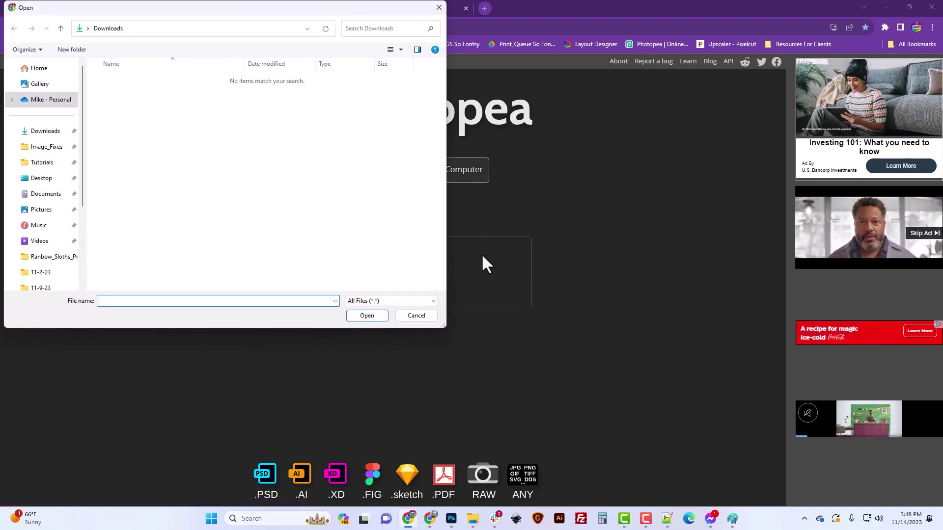
{"action": "left_click", "coordinate": [54, 148]}
{"action": "left_click", "coordinate": [131, 214]}
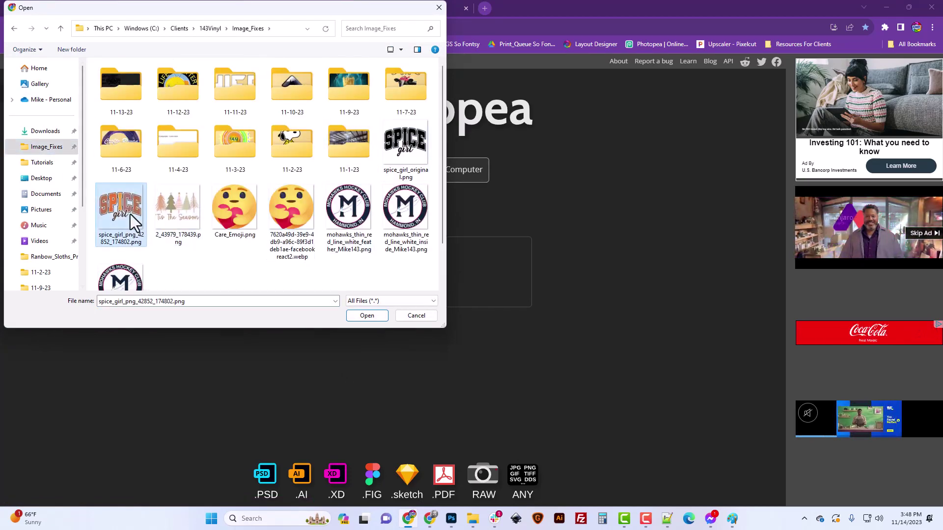
{"action": "left_click", "coordinate": [366, 315]}
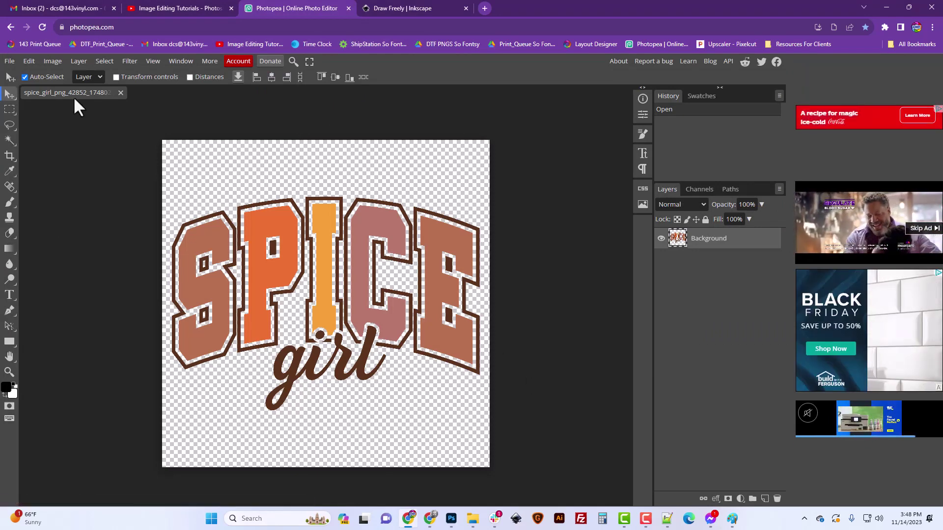
Step: Check the image's pixel dimensions and DPI in the image size settings, leaving them as they are
{"action": "left_click", "coordinate": [49, 61]}
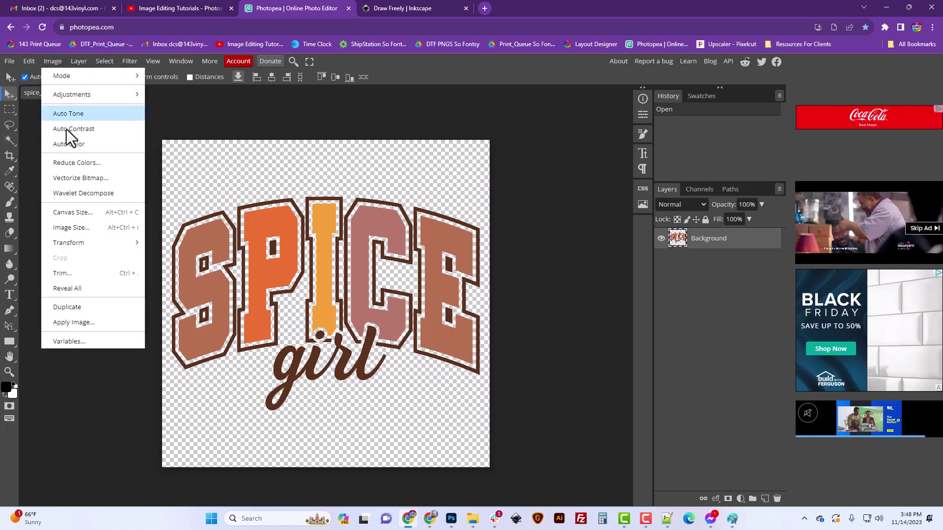
{"action": "left_click", "coordinate": [78, 228]}
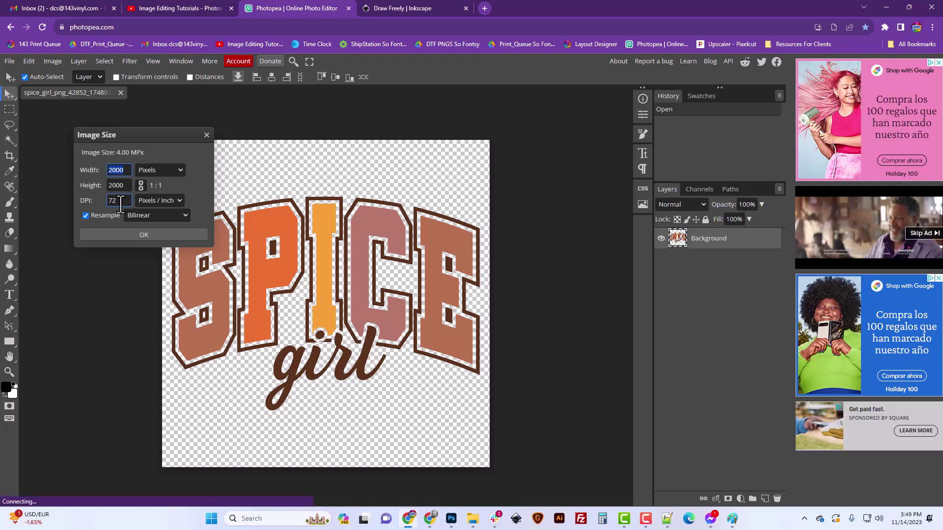
{"action": "left_click", "coordinate": [206, 134]}
Step: Add a black Color Overlay layer style to the Background layer so the whole design is solid black
{"action": "scroll", "coordinate": [292, 298], "scroll_direction": "down", "scroll_amount": 4}
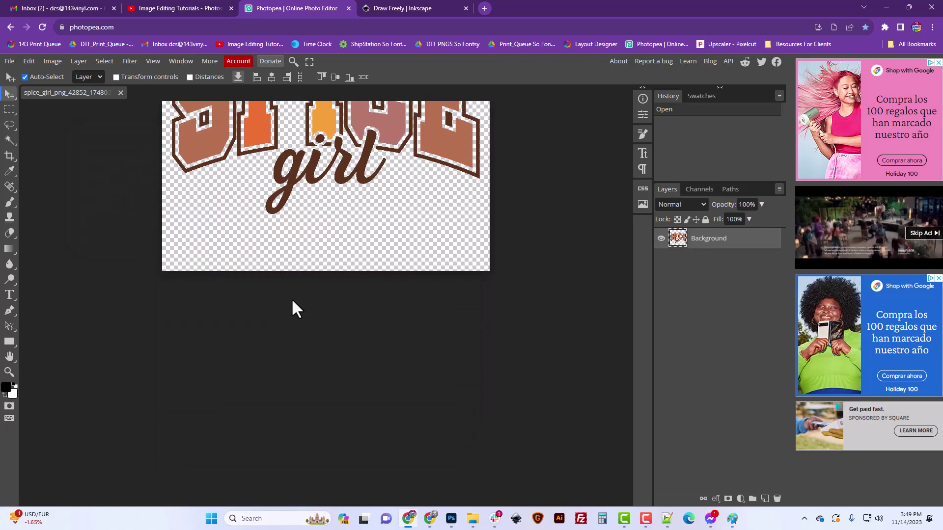
{"action": "scroll", "coordinate": [292, 301], "scroll_direction": "up", "scroll_amount": 5}
{"action": "scroll", "coordinate": [275, 295], "scroll_direction": "up", "scroll_amount": 8}
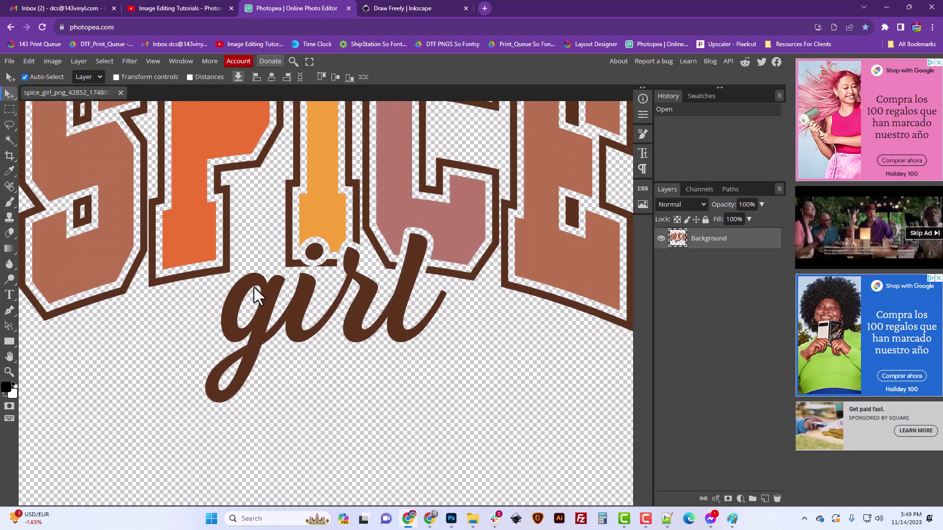
{"action": "left_click", "coordinate": [9, 371]}
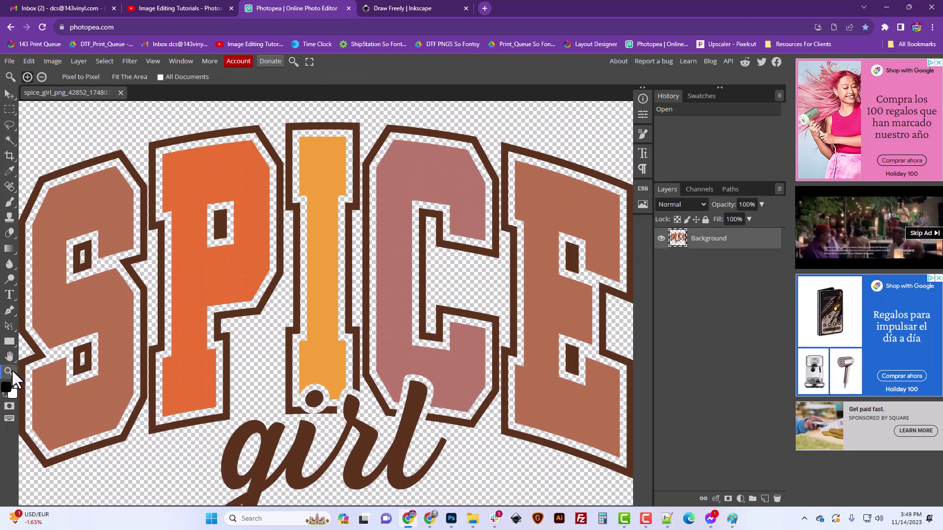
{"action": "left_click", "coordinate": [74, 75]}
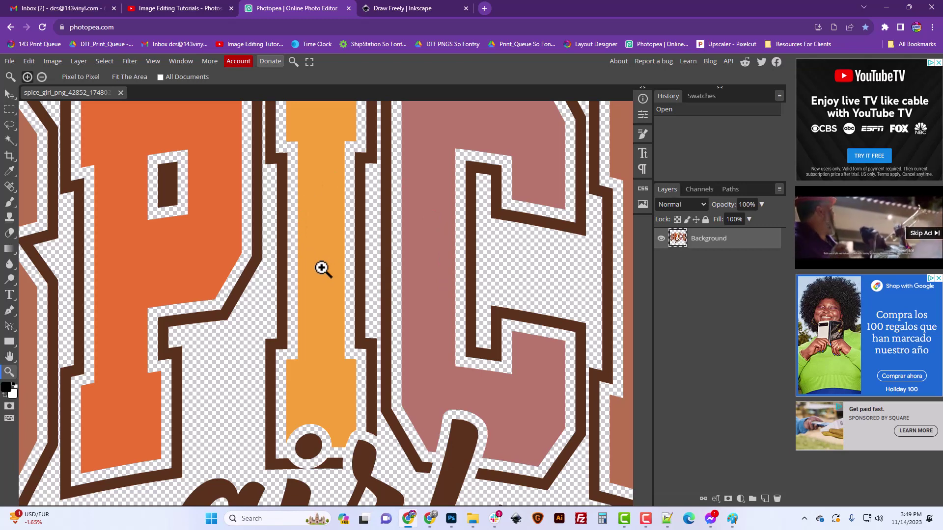
{"action": "right_click", "coordinate": [716, 247]}
{"action": "left_click", "coordinate": [661, 242]}
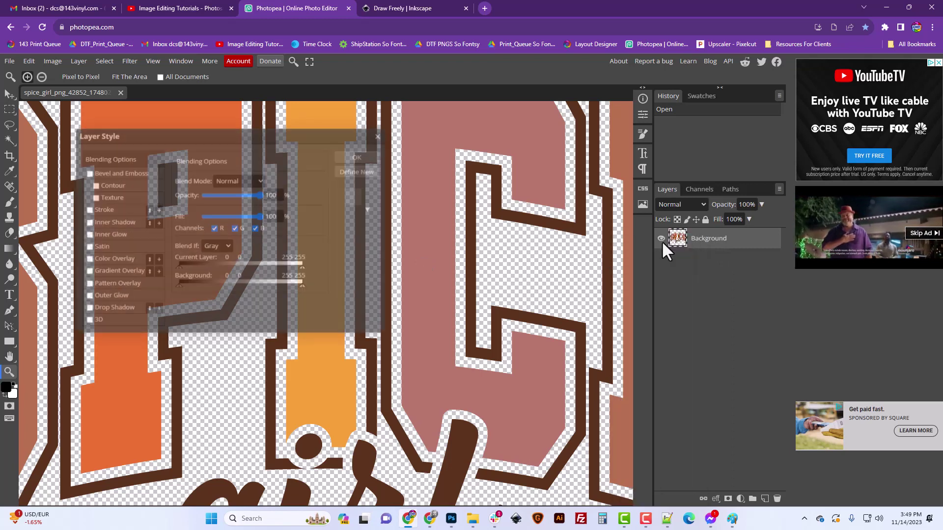
{"action": "left_click", "coordinate": [87, 259]}
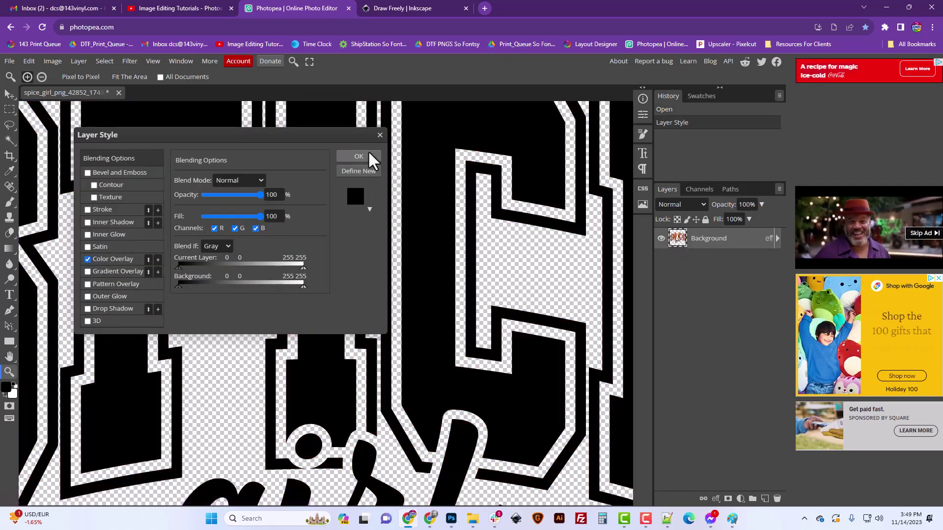
{"action": "left_click", "coordinate": [368, 155]}
Step: Export the black artwork as a 2000 × 2000 px PNG at 100% quality
{"action": "scroll", "coordinate": [397, 343], "scroll_direction": "down", "scroll_amount": 5}
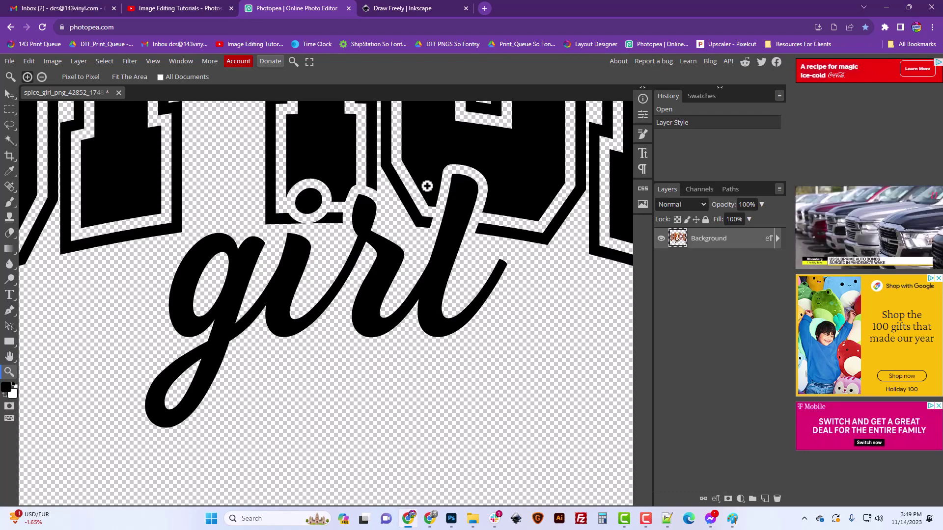
{"action": "scroll", "coordinate": [438, 280], "scroll_direction": "up", "scroll_amount": 3}
{"action": "left_click", "coordinate": [189, 331]}
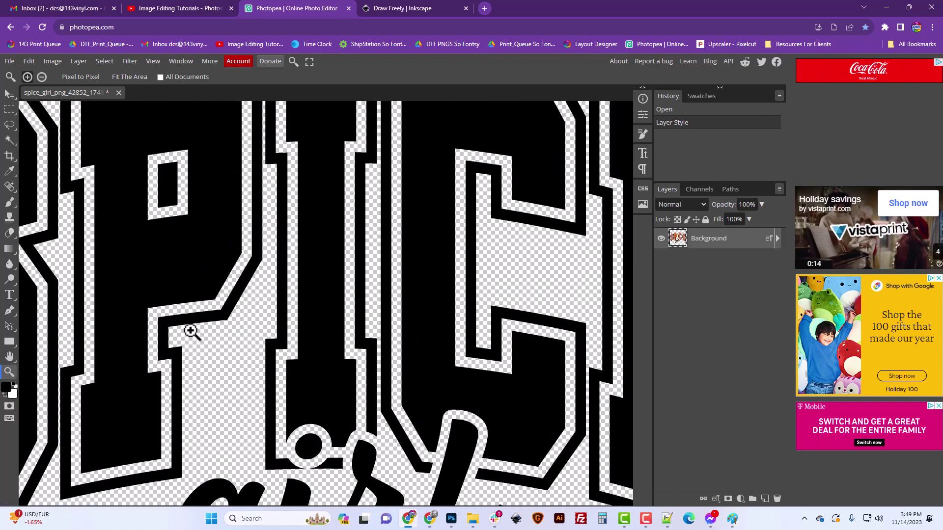
{"action": "left_click", "coordinate": [275, 307]}
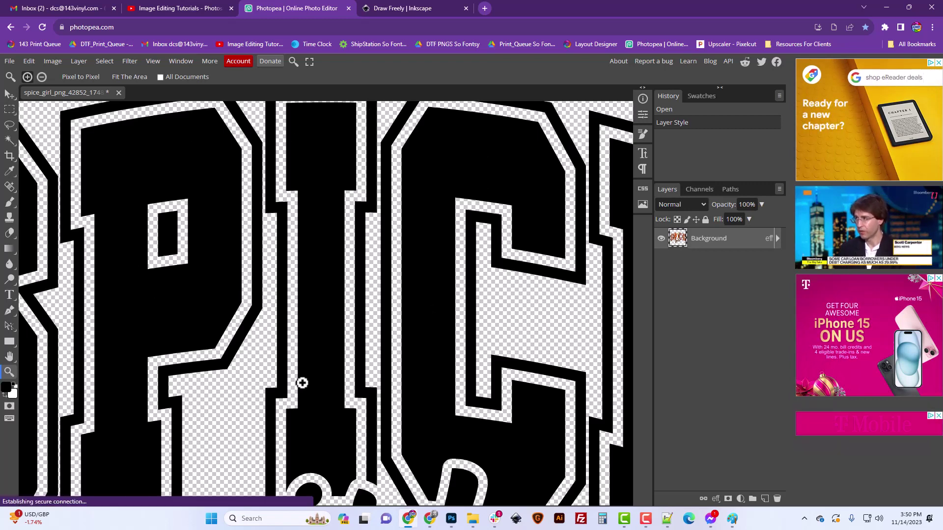
{"action": "left_click", "coordinate": [9, 61]}
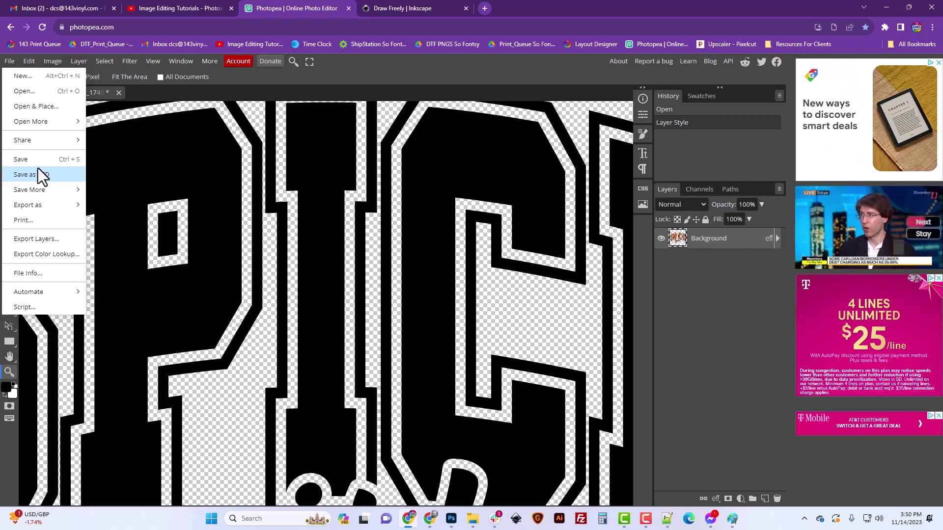
{"action": "mouse_move", "coordinate": [40, 203]}
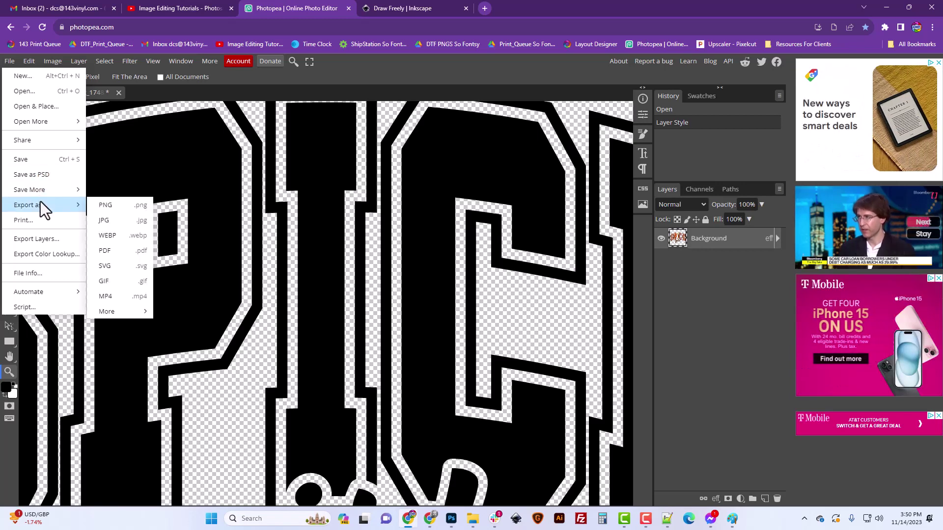
{"action": "left_click", "coordinate": [116, 205]}
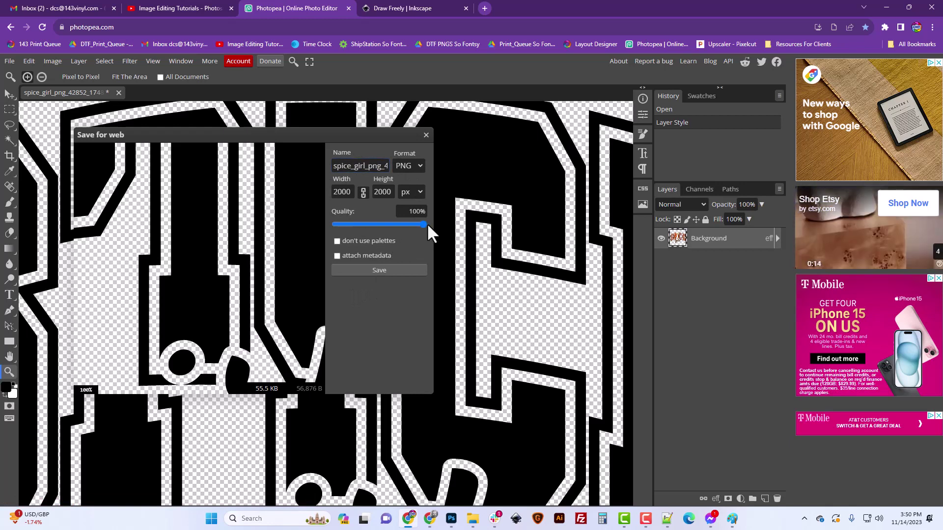
{"action": "left_click", "coordinate": [379, 270]}
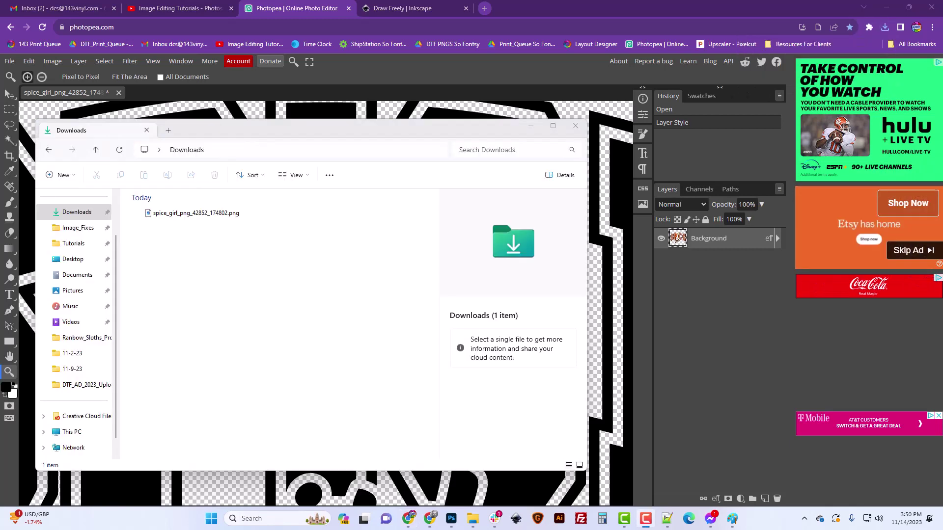
Step: Rename the exported PNG in the Downloads folder as spice_girl_black_2000.png
{"action": "right_click", "coordinate": [193, 213]}
{"action": "left_click", "coordinate": [242, 219]}
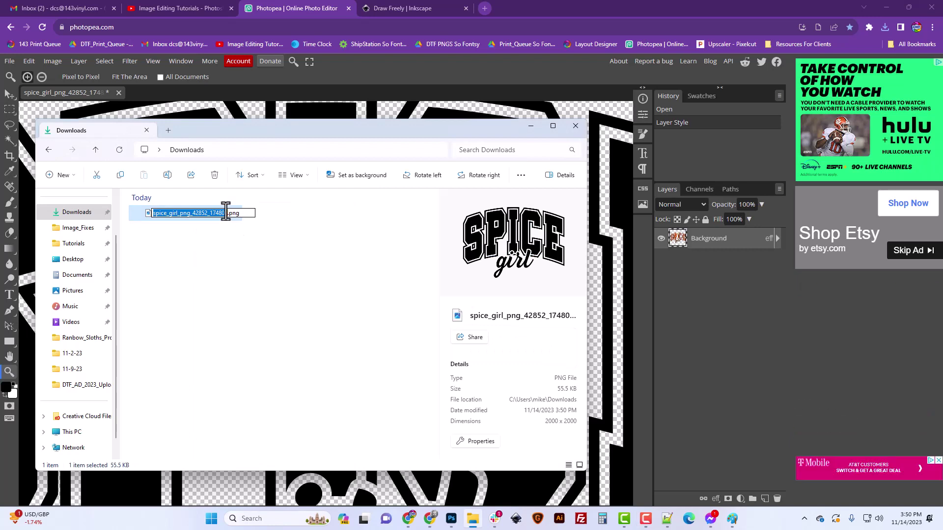
{"action": "left_click_drag", "start_coordinate": [226, 213], "coordinate": [184, 216]}
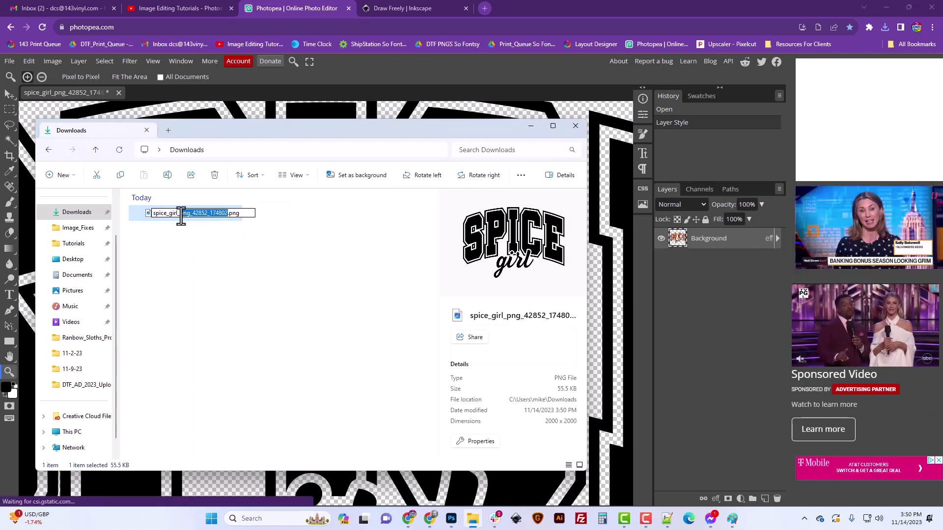
{"action": "key", "text": "BackSpace"}
{"action": "type", "text": "bla"}
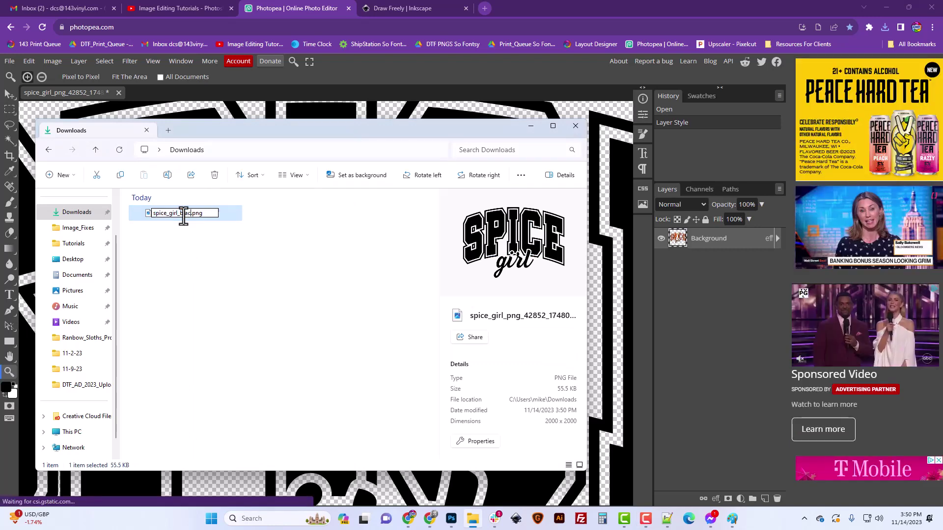
{"action": "type", "text": "ck_+2000"}
{"action": "key", "text": "Left"}
{"action": "key", "text": "Left"}
{"action": "key", "text": "Left"}
{"action": "key", "text": "Left"}
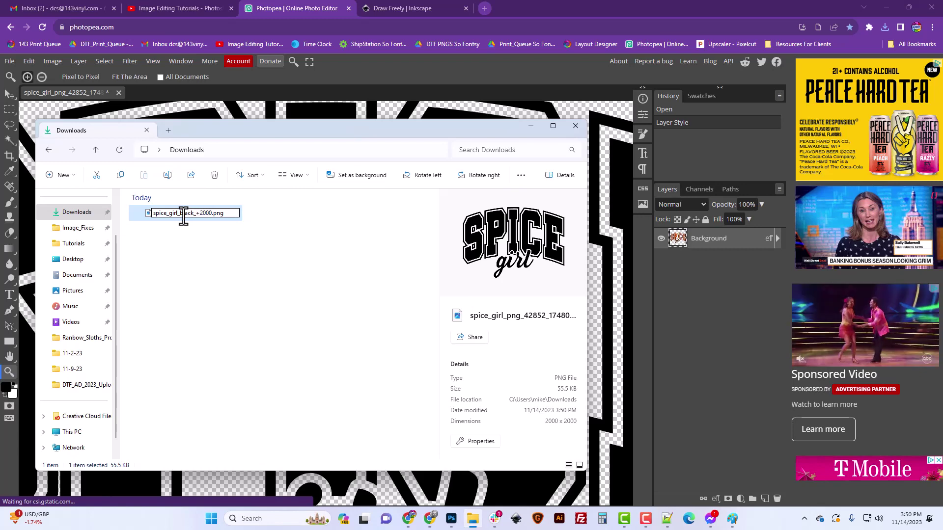
{"action": "key", "text": "BackSpace"}
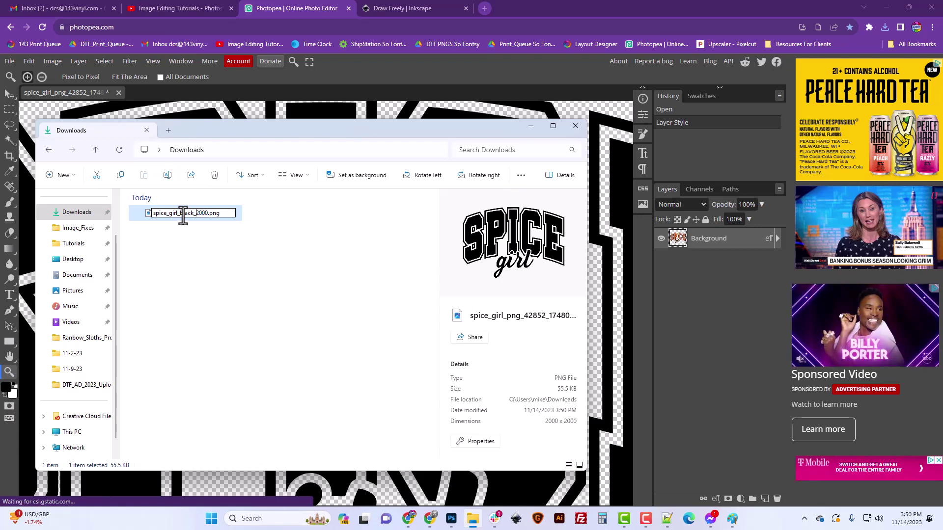
{"action": "left_click", "coordinate": [245, 230]}
Step: Switch to Inkscape's empty document, show the page small, and widen the canvas area by narrowing the Fill and Stroke dialog
{"action": "key", "text": "alt+Tab"}
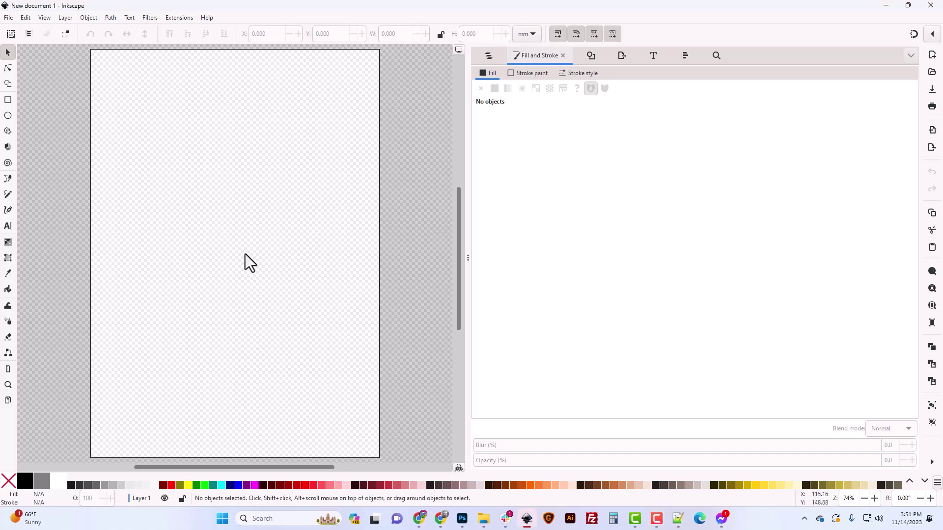
{"action": "key", "text": "minus"}
{"action": "key", "text": "minus"}
{"action": "key", "text": "minus"}
{"action": "key", "text": "minus"}
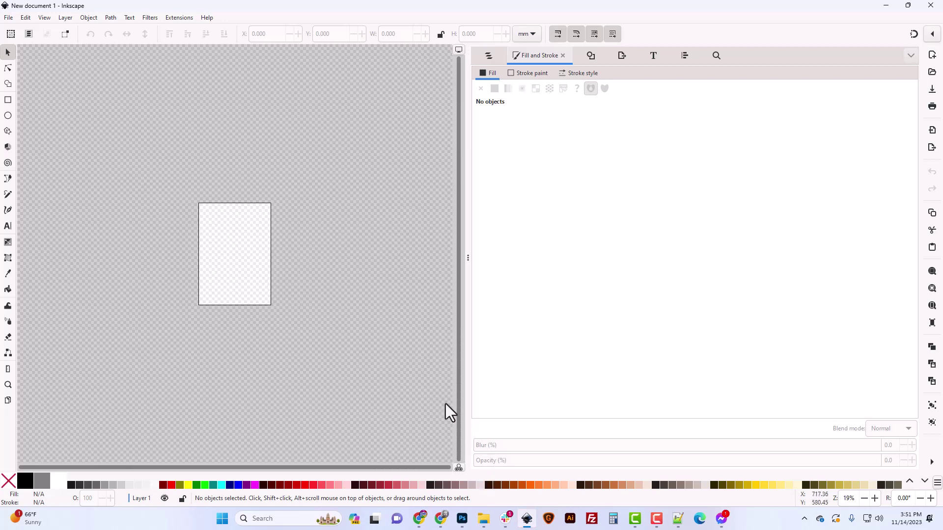
{"action": "left_click_drag", "start_coordinate": [467, 377], "coordinate": [668, 382]}
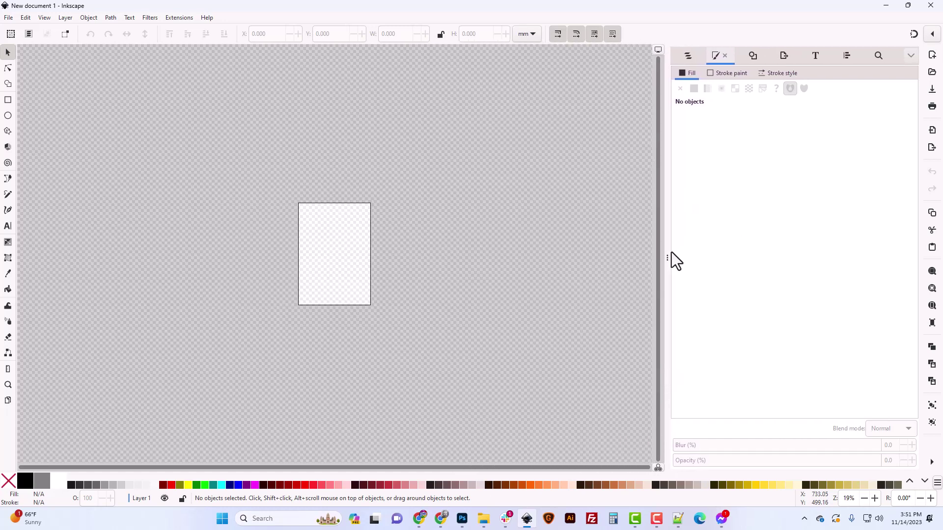
Step: Import spice_girl_black_2000.png from Downloads into the document as an embedded image, with DPI from file and Blocky rendering
{"action": "key", "text": "super+e"}
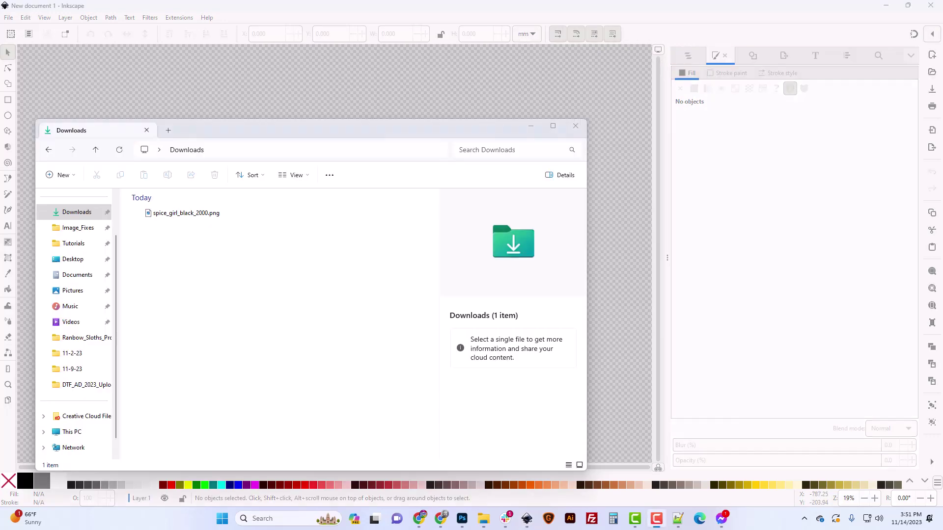
{"action": "left_click_drag", "start_coordinate": [257, 129], "coordinate": [622, 127]}
{"action": "left_click_drag", "start_coordinate": [550, 211], "coordinate": [340, 251]}
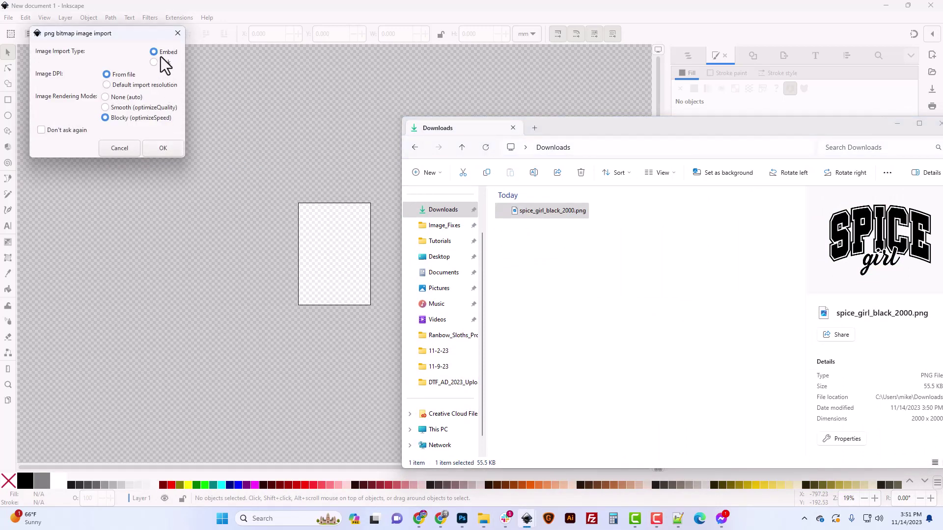
{"action": "left_click", "coordinate": [163, 148]}
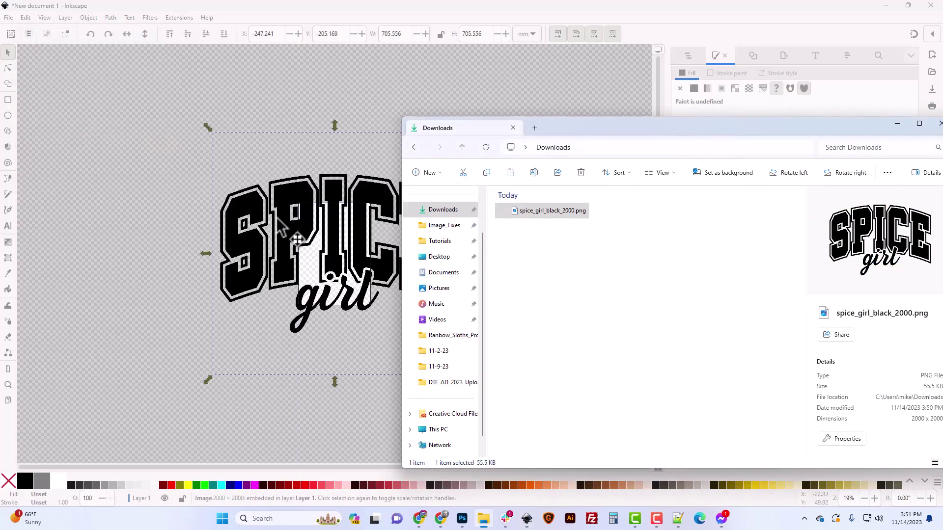
{"action": "left_click", "coordinate": [15, 191]}
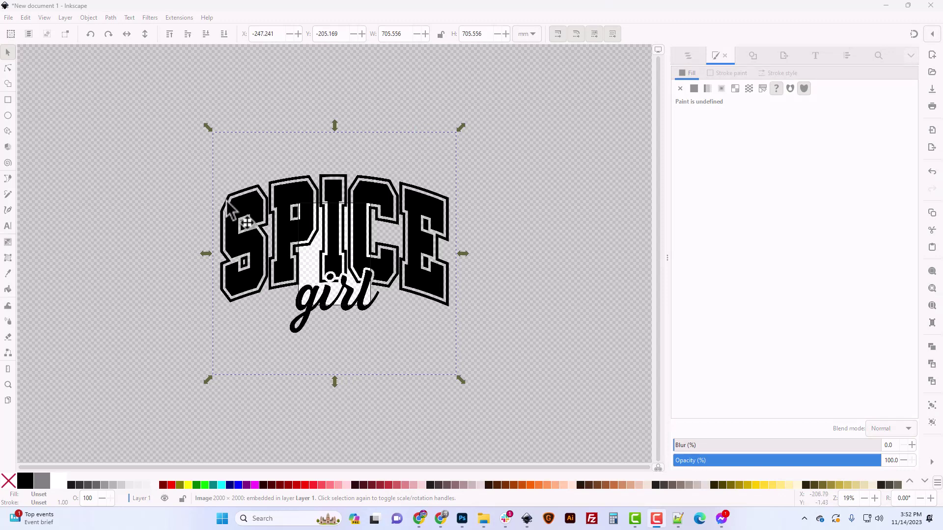
Step: Resize the page to fit the imported image and open the Document Properties
{"action": "left_click", "coordinate": [240, 224]}
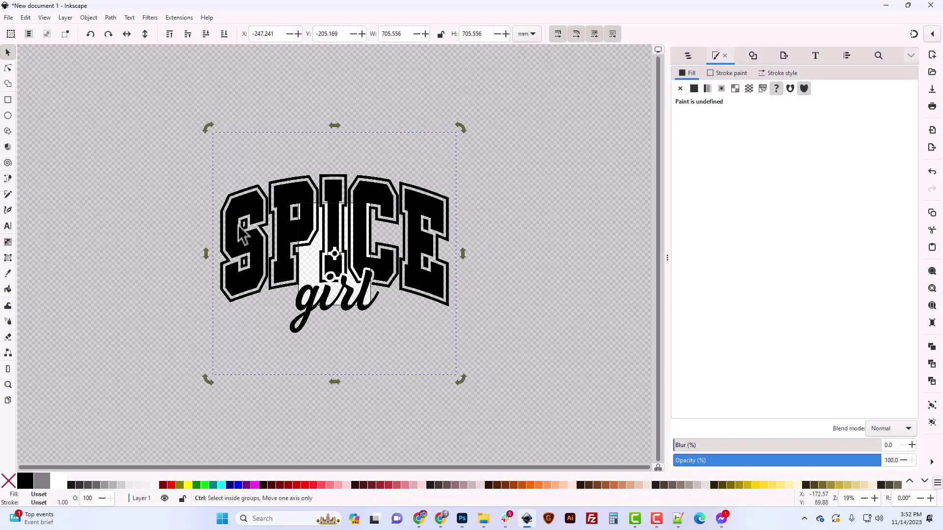
{"action": "key", "text": "ctrl+shift+r"}
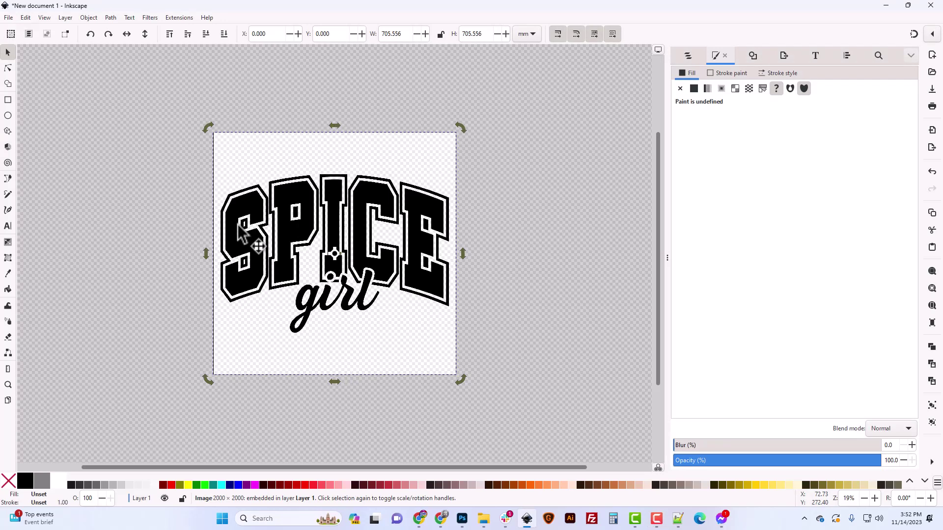
{"action": "left_click", "coordinate": [9, 18]}
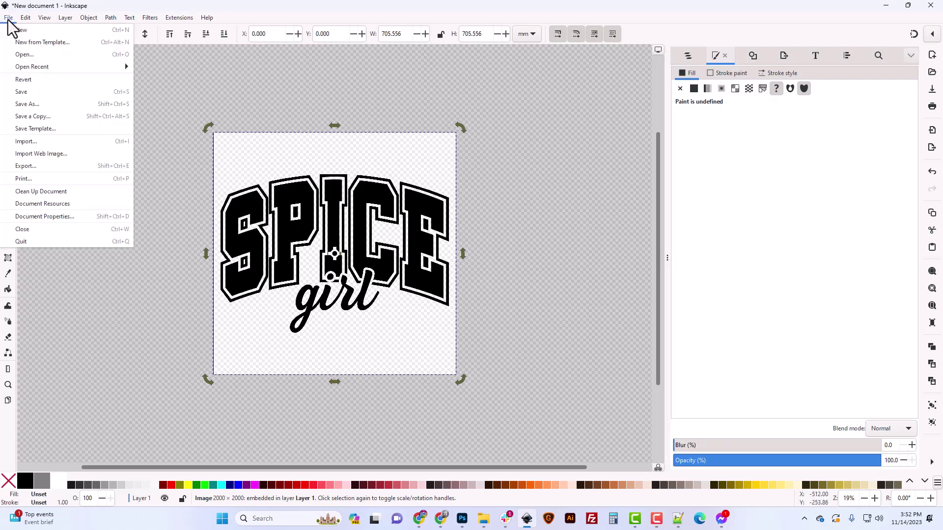
{"action": "left_click", "coordinate": [58, 216]}
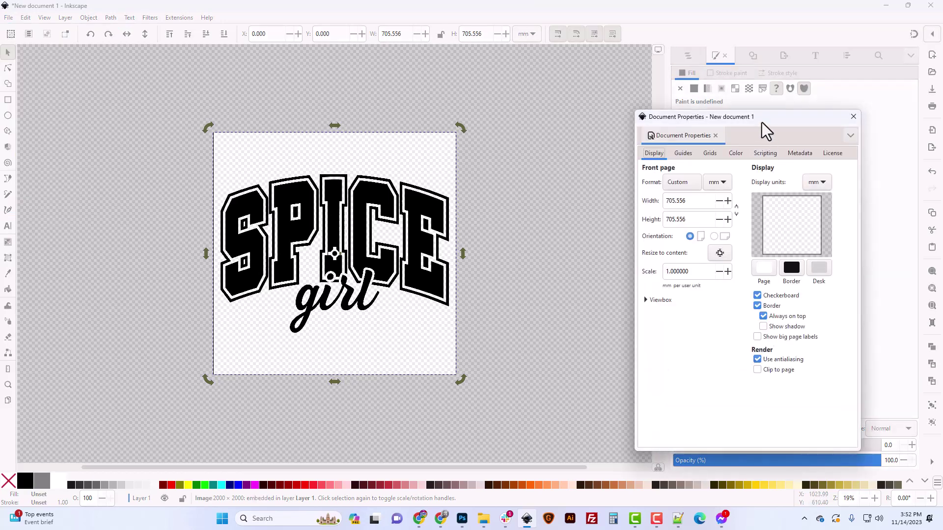
Step: Resize the page to its content from the Document Properties, and close that dialog
{"action": "left_click_drag", "start_coordinate": [762, 122], "coordinate": [688, 122]}
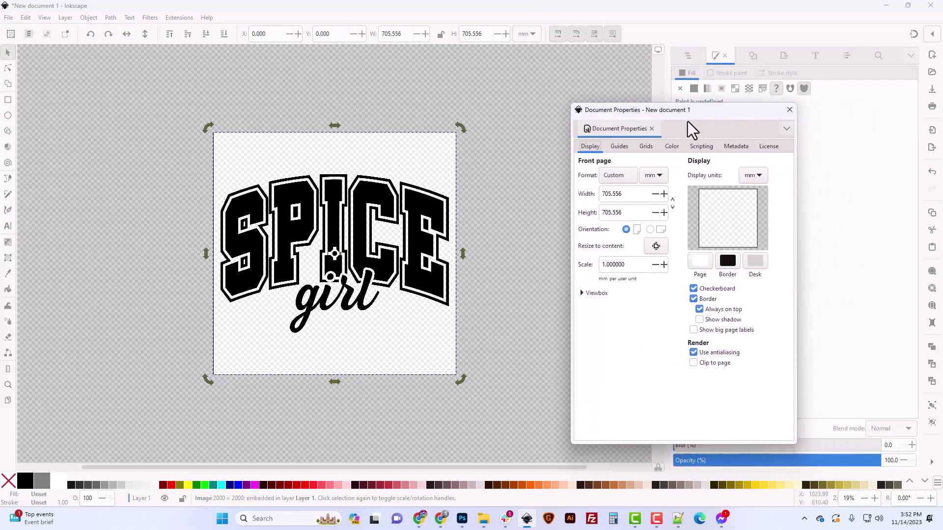
{"action": "left_click", "coordinate": [656, 247]}
{"action": "left_click", "coordinate": [789, 110]}
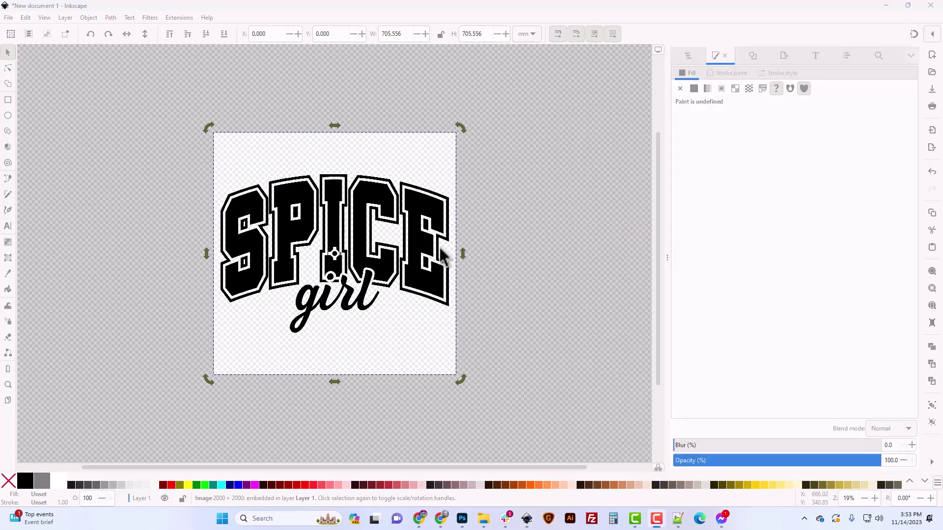
Step: Trace the selected Spice Girl image into a vector path with a single-scan Brightness cutoff Trace Bitmap at threshold 0.450
{"action": "key", "text": "Escape"}
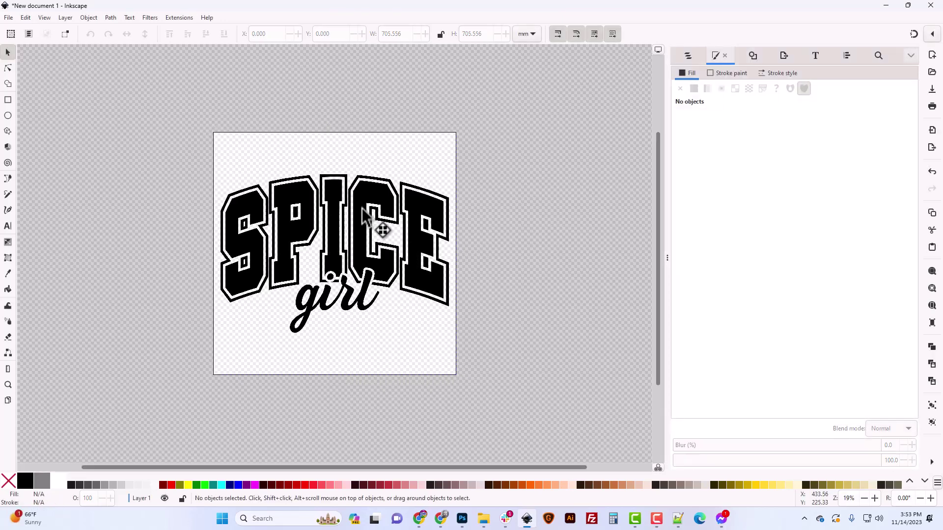
{"action": "left_click", "coordinate": [363, 208]}
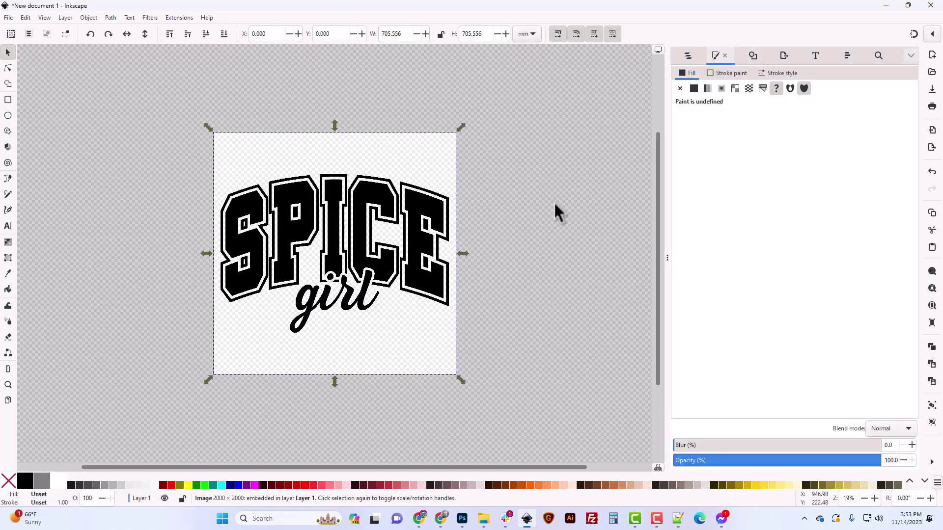
{"action": "left_click", "coordinate": [754, 55]}
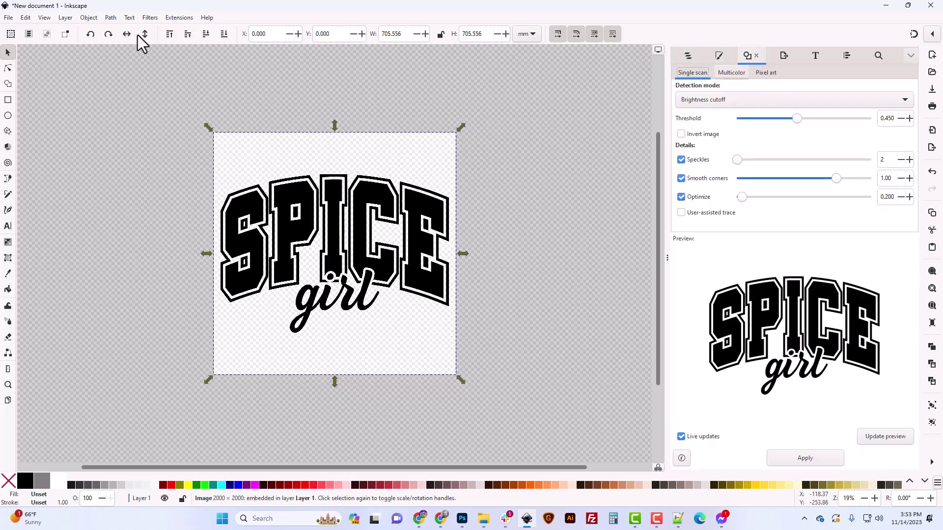
{"action": "left_click", "coordinate": [90, 18]}
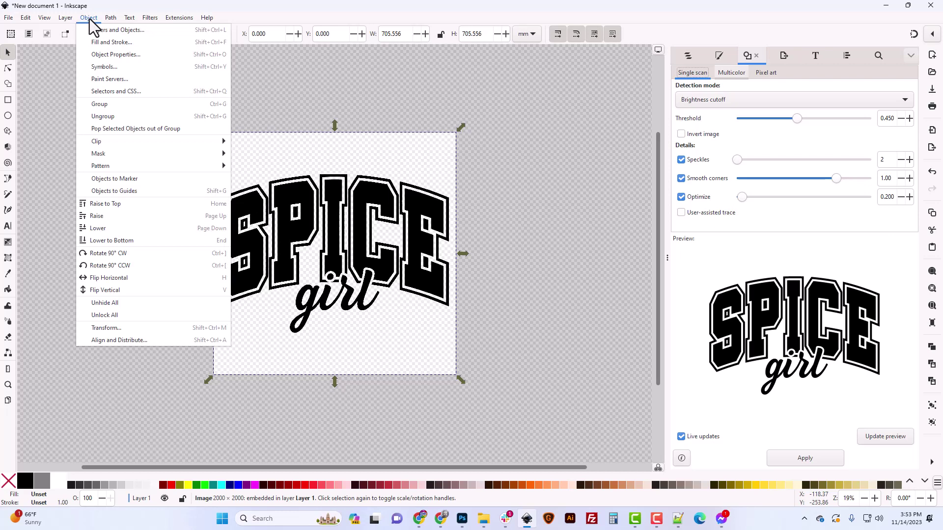
{"action": "mouse_move", "coordinate": [106, 20]}
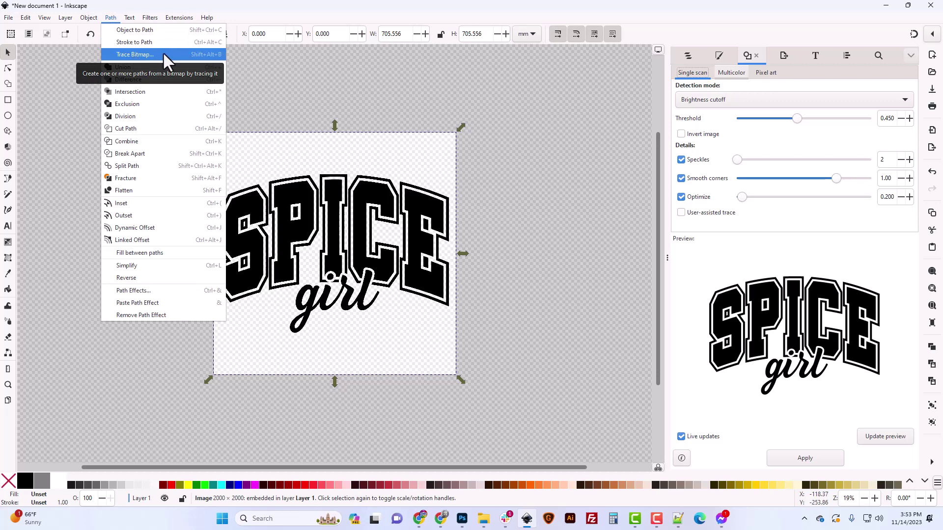
{"action": "left_click", "coordinate": [350, 13]}
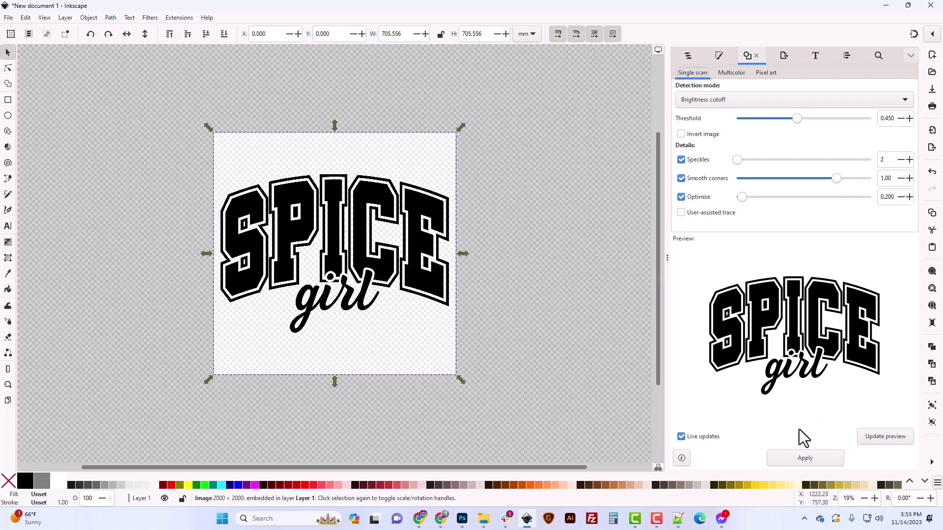
{"action": "left_click", "coordinate": [806, 458]}
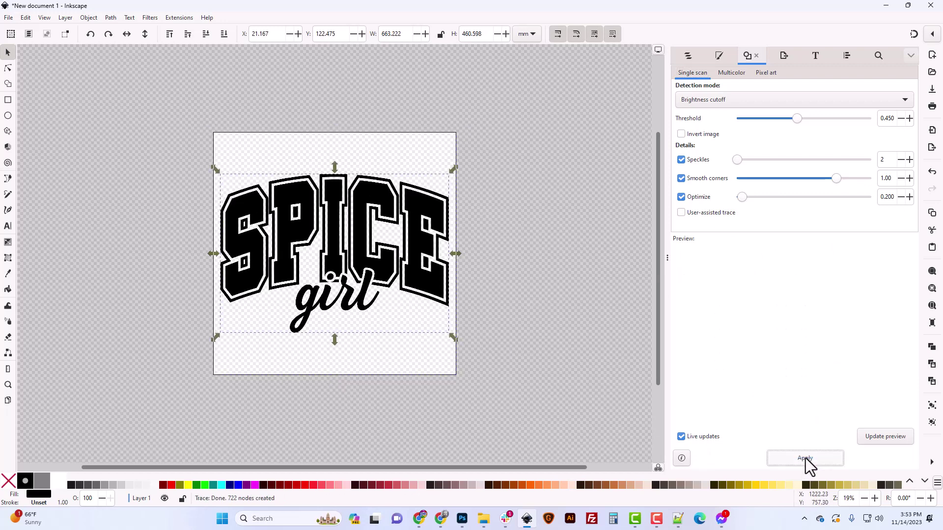
Step: Show the Layers and Objects list and delete the original bitmap image1, keeping the traced path1
{"action": "left_click", "coordinate": [688, 56]}
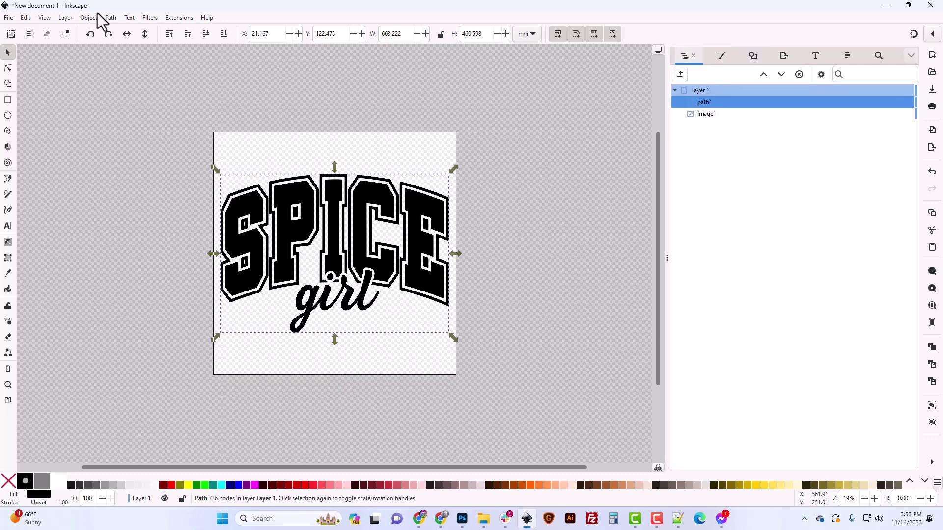
{"action": "left_click", "coordinate": [85, 19]}
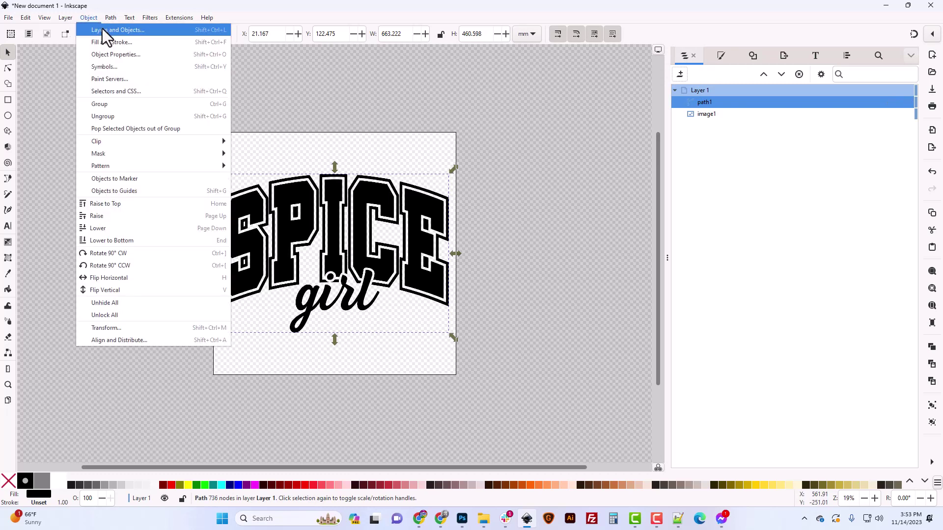
{"action": "left_click", "coordinate": [280, 7]}
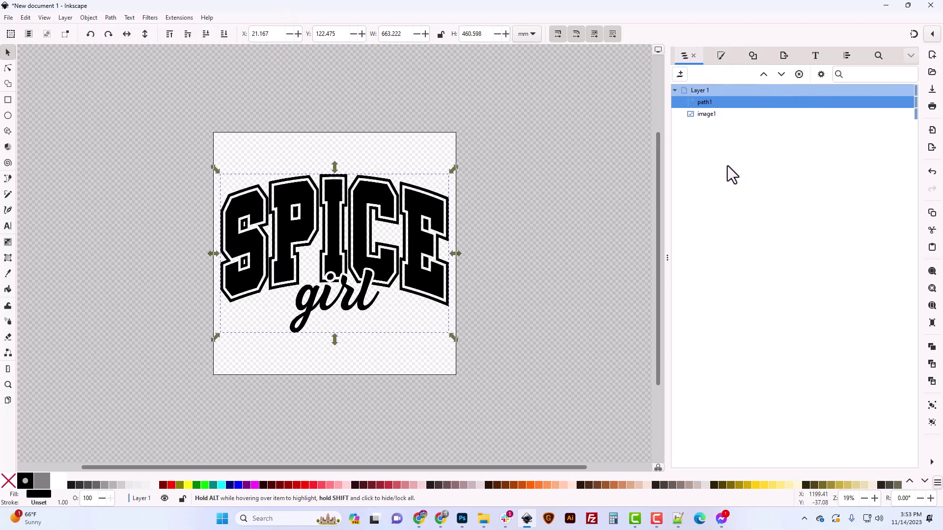
{"action": "left_click", "coordinate": [706, 116]}
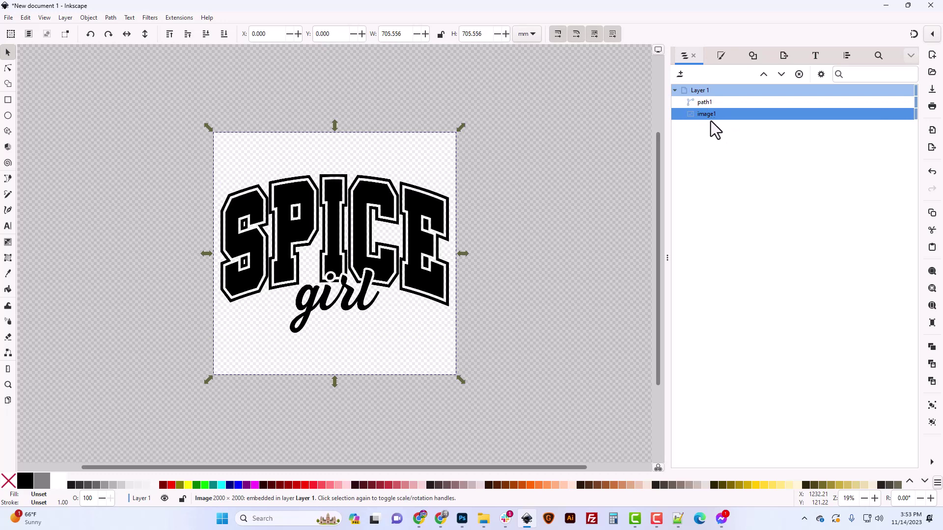
{"action": "left_click", "coordinate": [707, 103]}
{"action": "left_click", "coordinate": [709, 115]}
{"action": "key", "text": "Delete"}
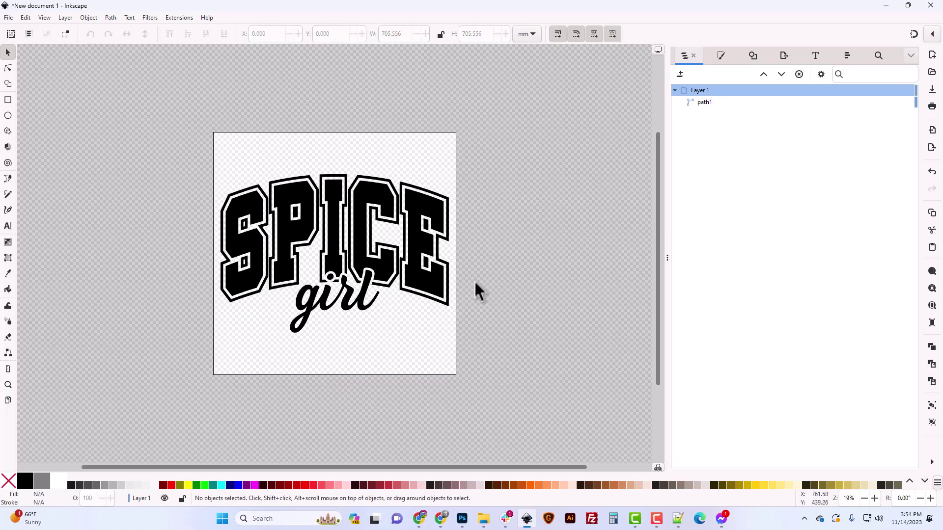
Step: Examine the traced path's nodes up close with the Node tool, around the letter I of SPICE
{"action": "key", "text": "plus"}
{"action": "key", "text": "plus"}
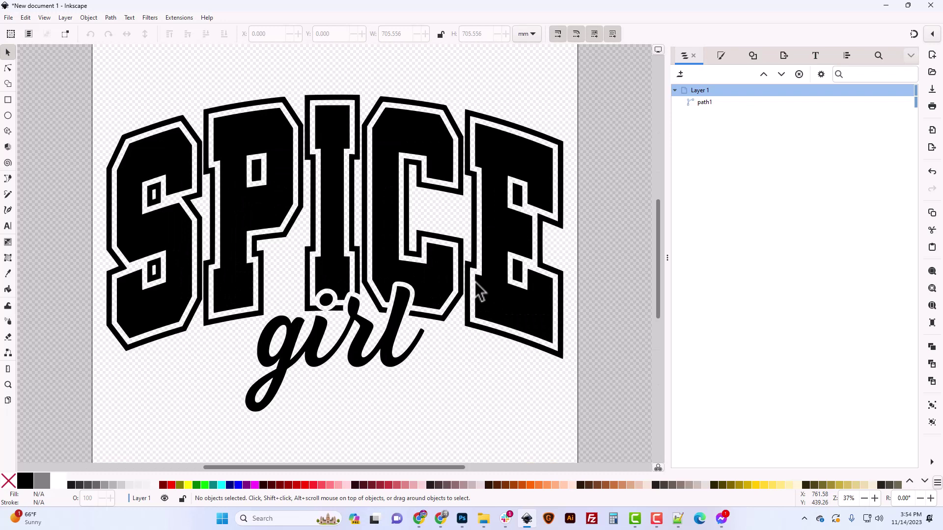
{"action": "left_click", "coordinate": [7, 69]}
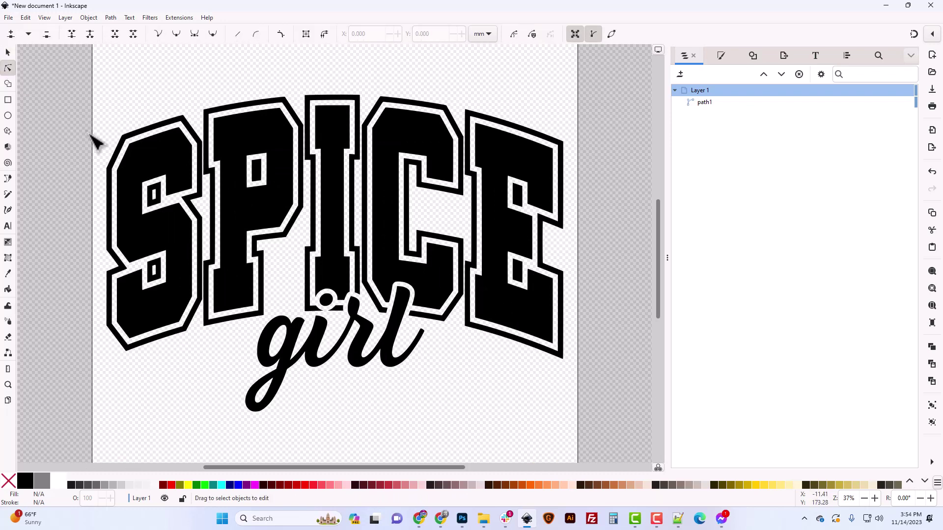
{"action": "left_click", "coordinate": [157, 156]}
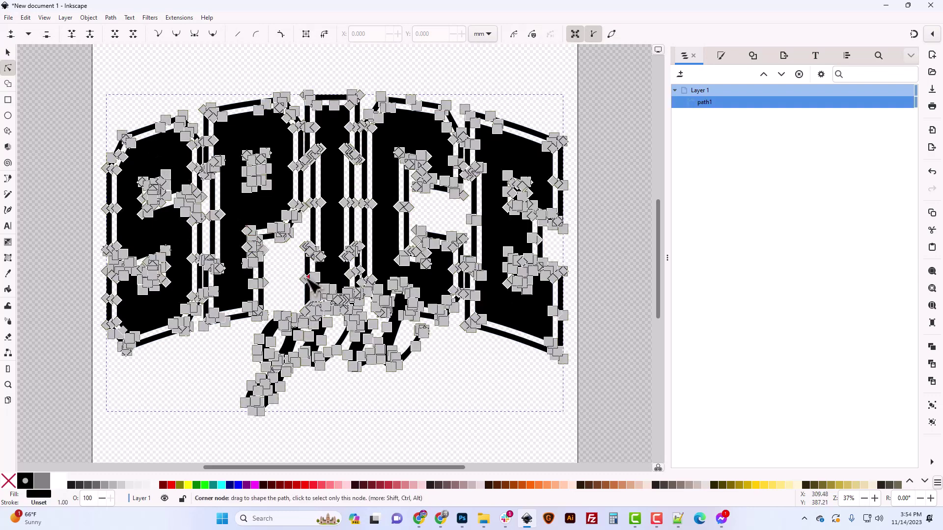
{"action": "scroll", "coordinate": [309, 281], "scroll_direction": "up", "scroll_amount": 4}
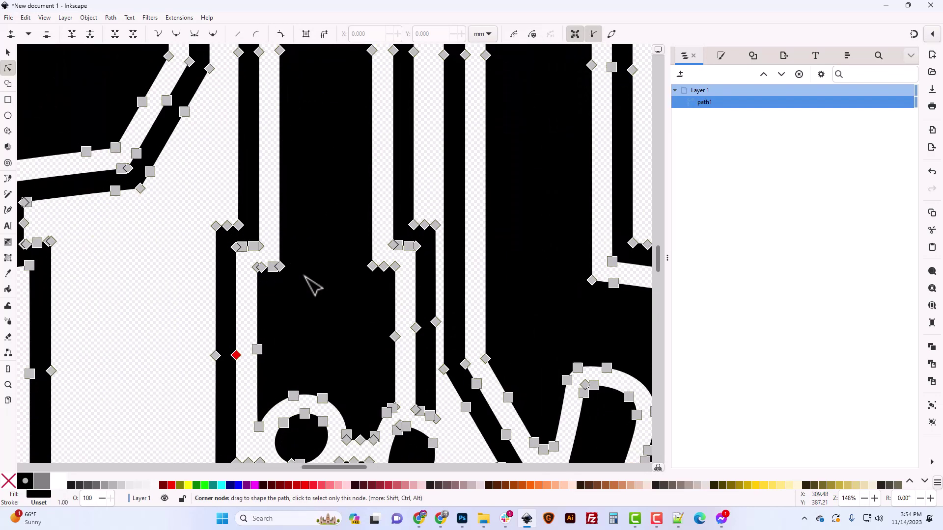
{"action": "scroll", "coordinate": [314, 285], "scroll_direction": "up", "scroll_amount": 10}
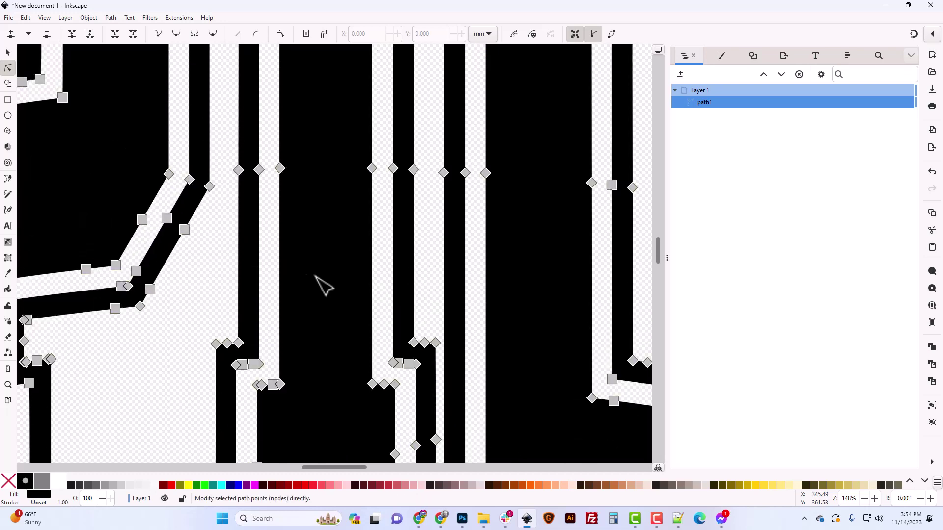
{"action": "scroll", "coordinate": [326, 288], "scroll_direction": "up", "scroll_amount": 6}
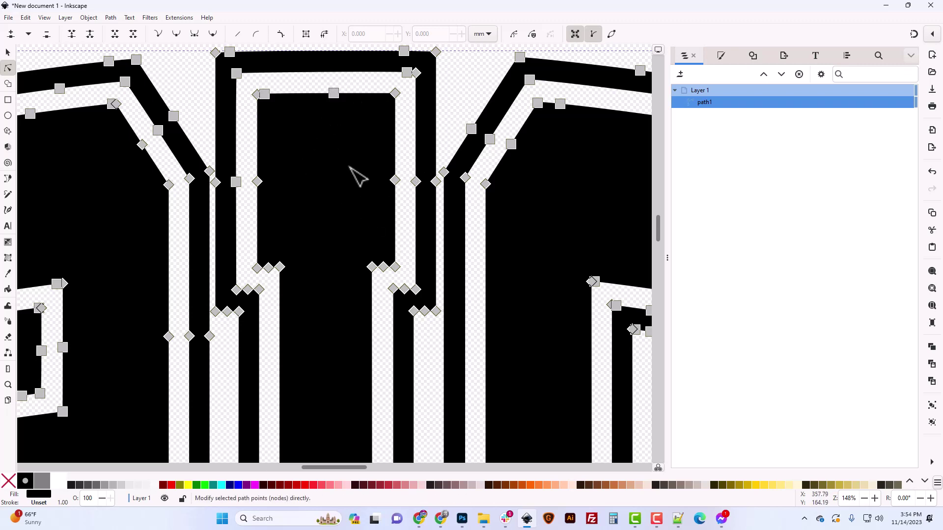
Step: Save the document as the Inkscape SVG file Spice_Girl_SVG.svg in the Image_Fixes folder
{"action": "left_click", "coordinate": [8, 17]}
{"action": "left_click", "coordinate": [34, 104]}
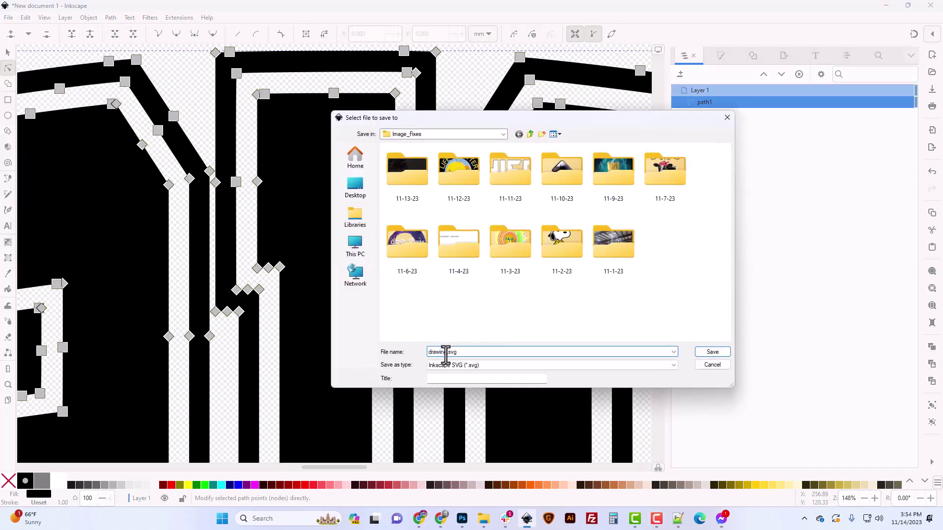
{"action": "left_click_drag", "start_coordinate": [445, 353], "coordinate": [408, 356]}
{"action": "type", "text": "Spicfe"}
{"action": "key", "text": "BackSpace"}
{"action": "key", "text": "BackSpace"}
{"action": "type", "text": "e_Girl_SVG"}
{"action": "left_click_drag", "start_coordinate": [467, 352], "coordinate": [476, 354]}
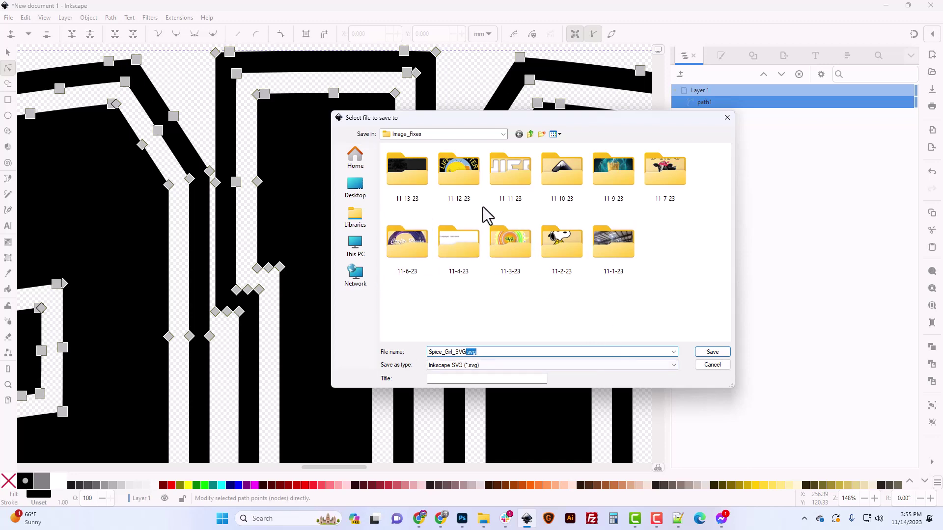
{"action": "left_click", "coordinate": [715, 353]}
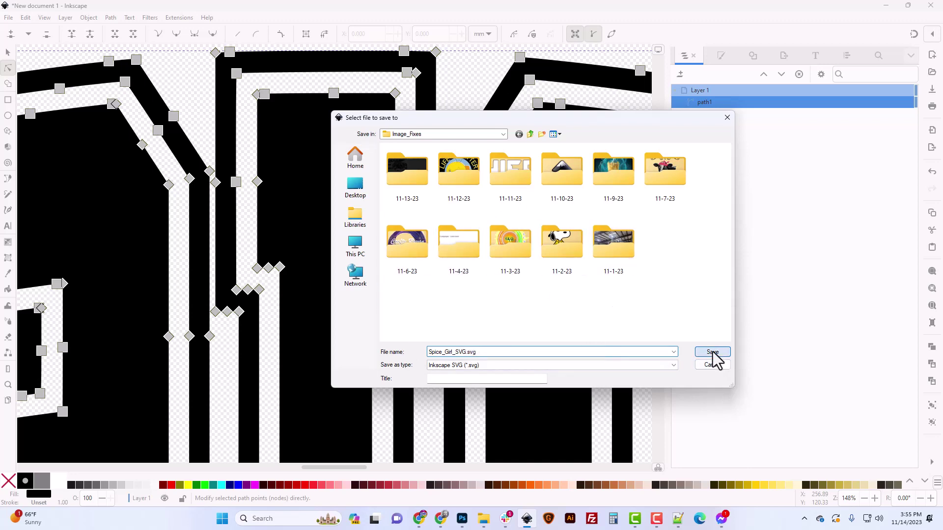
Step: Switch to File Explorer, find Spice_Girl_SVG.svg in the Image_Fixes folder, and open it in Notepad++
{"action": "left_click", "coordinate": [484, 519]}
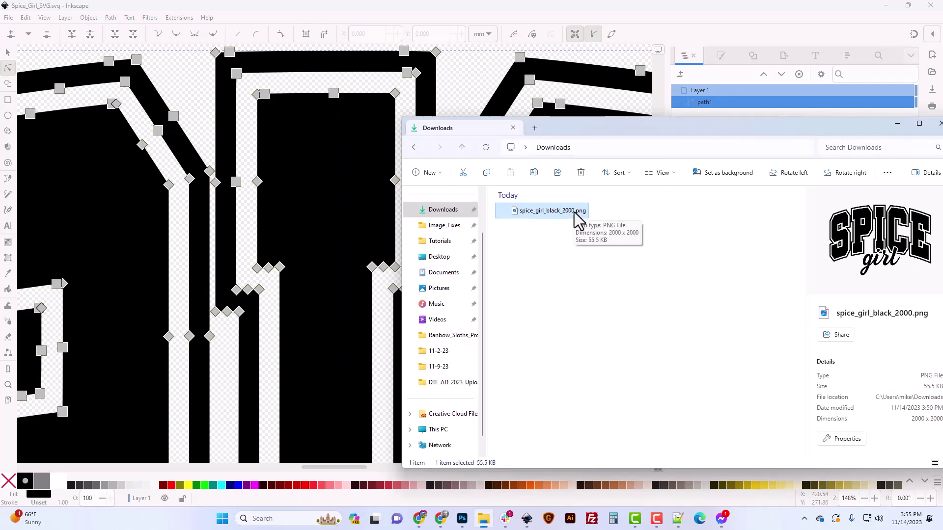
{"action": "left_click", "coordinate": [445, 227]}
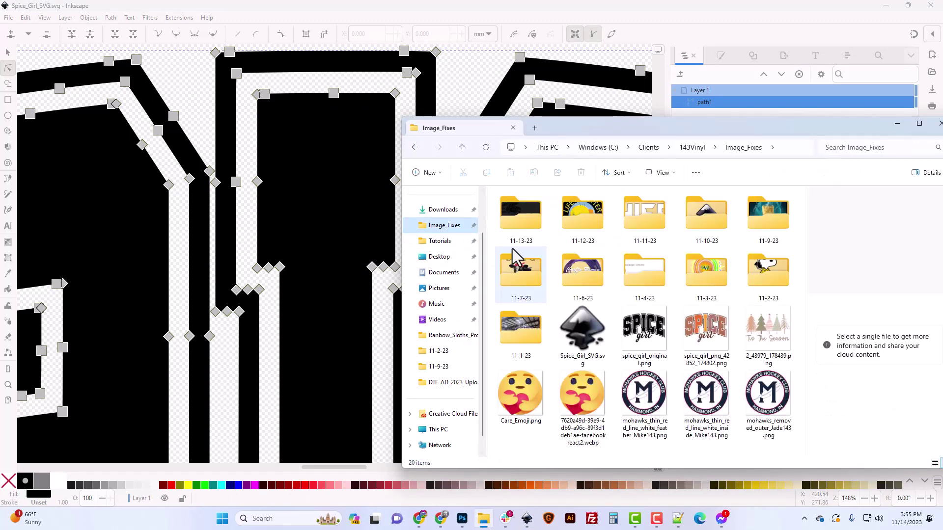
{"action": "left_click", "coordinate": [594, 337]}
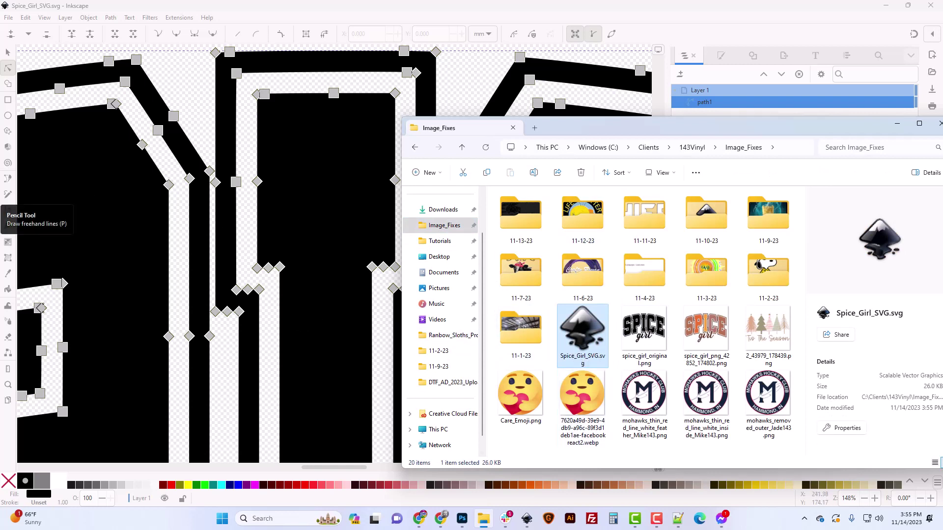
{"action": "right_click", "coordinate": [585, 343]}
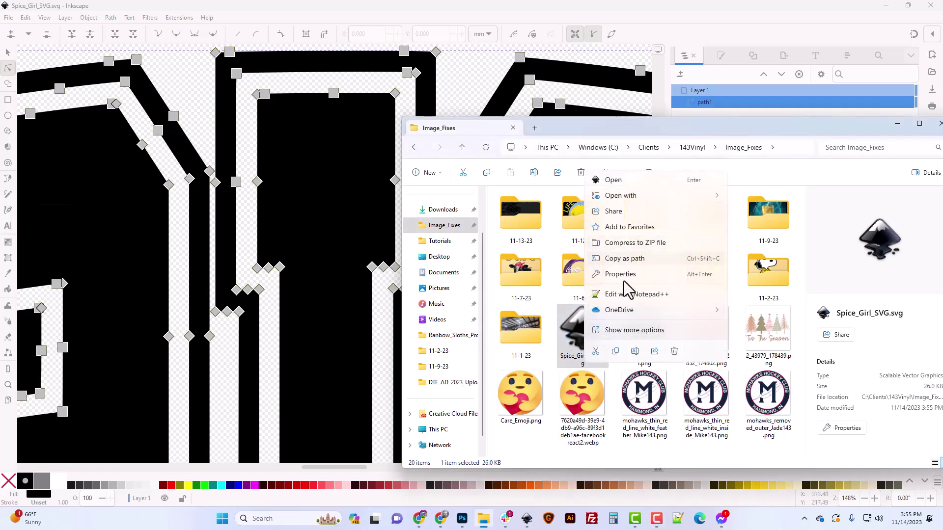
{"action": "left_click", "coordinate": [623, 297]}
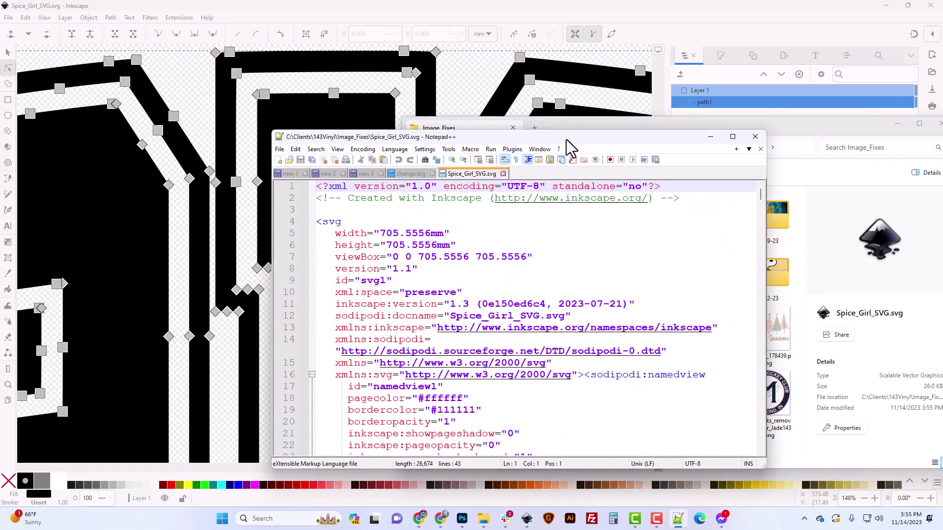
{"action": "left_click_drag", "start_coordinate": [520, 123], "coordinate": [441, 90]}
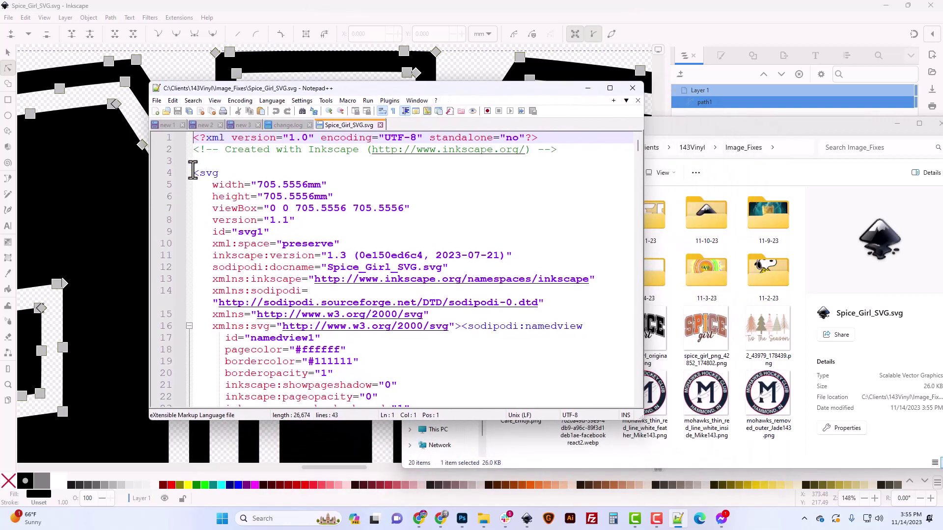
Step: Examine the SVG code from its opening svg tag through the path's coordinate data, and return to the traced design in Inkscape
{"action": "left_click_drag", "start_coordinate": [195, 173], "coordinate": [352, 232]}
{"action": "scroll", "coordinate": [362, 255], "scroll_direction": "down", "scroll_amount": 12}
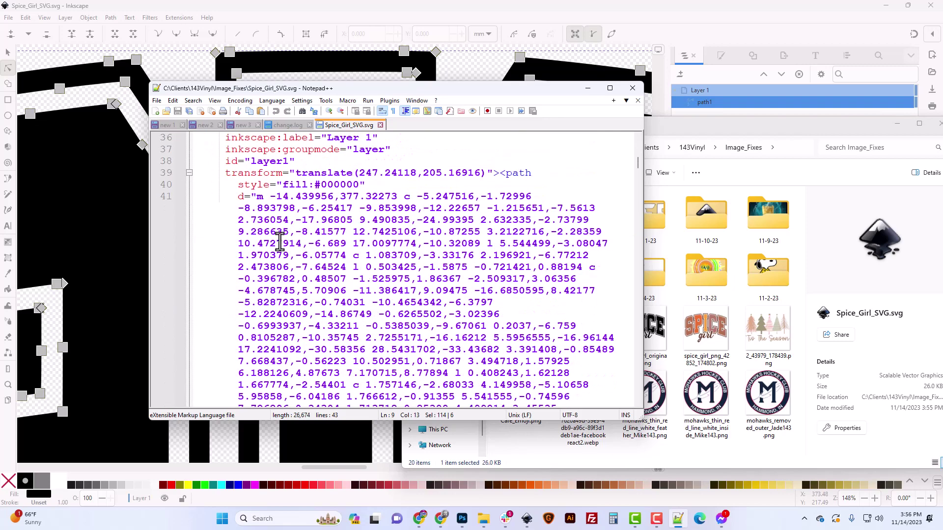
{"action": "scroll", "coordinate": [278, 236], "scroll_direction": "down", "scroll_amount": 3}
{"action": "scroll", "coordinate": [279, 243], "scroll_direction": "up", "scroll_amount": 2}
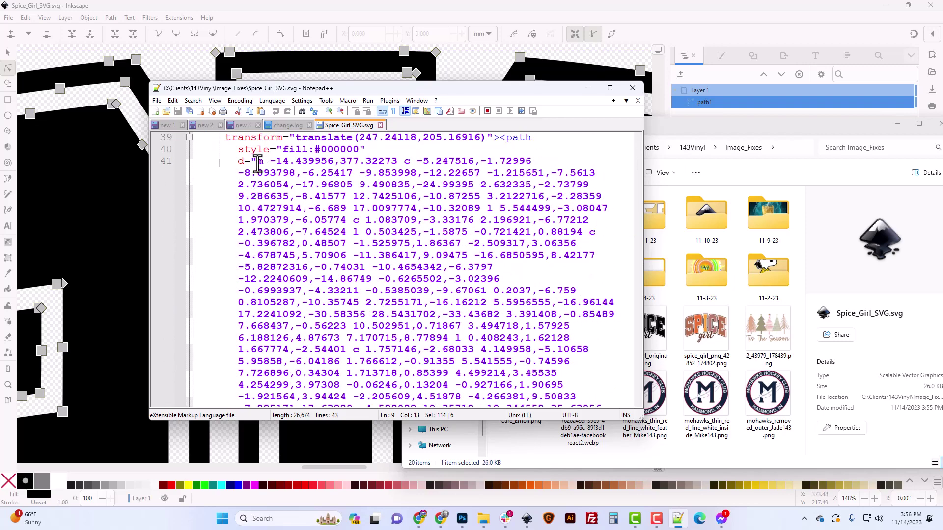
{"action": "left_click_drag", "start_coordinate": [255, 160], "coordinate": [476, 370]}
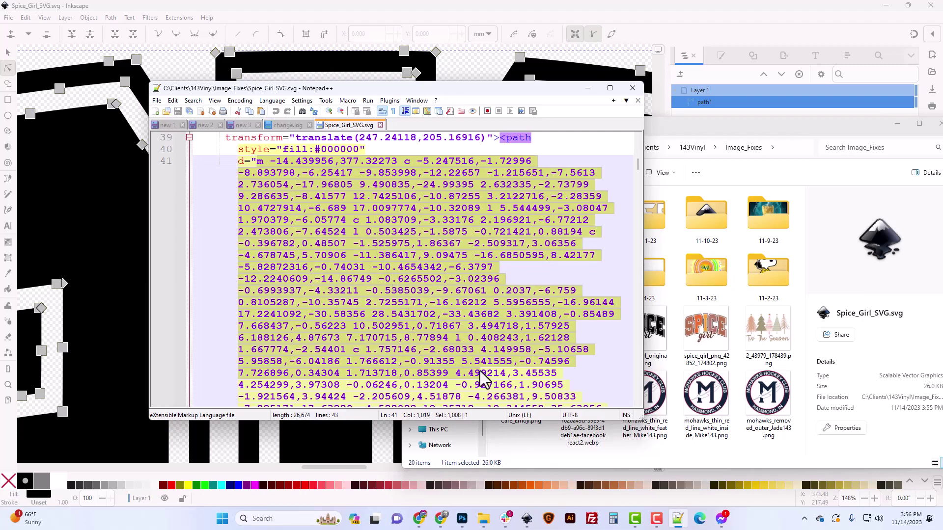
{"action": "scroll", "coordinate": [476, 369], "scroll_direction": "down", "scroll_amount": 9}
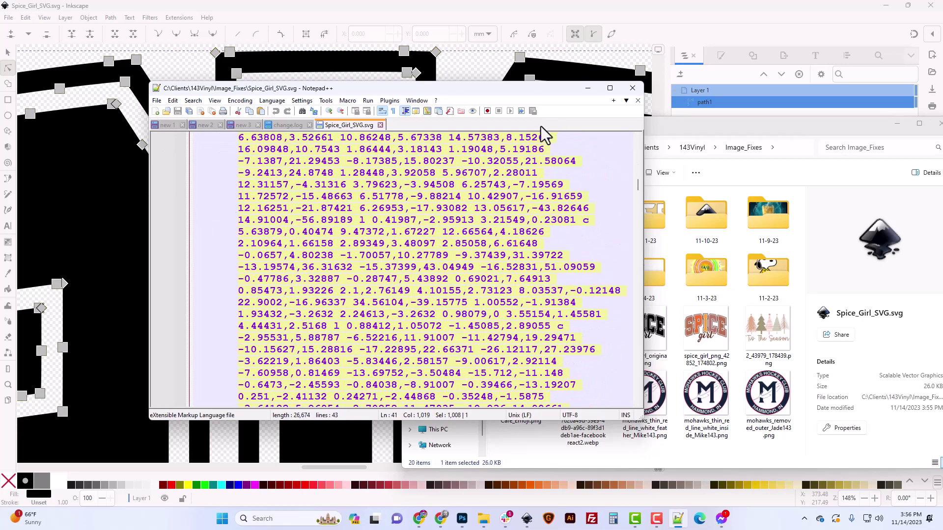
{"action": "scroll", "coordinate": [422, 268], "scroll_direction": "down", "scroll_amount": 8}
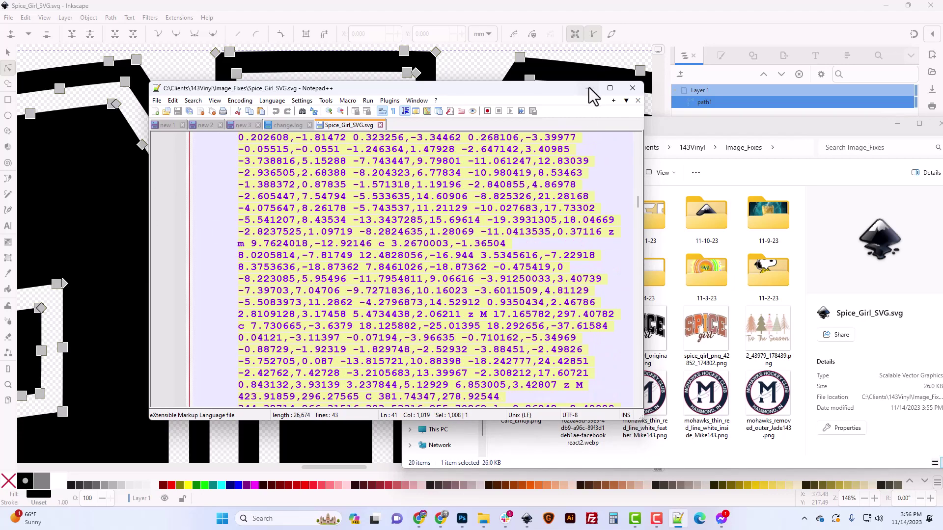
{"action": "left_click", "coordinate": [589, 89]}
{"action": "left_click", "coordinate": [431, 16]}
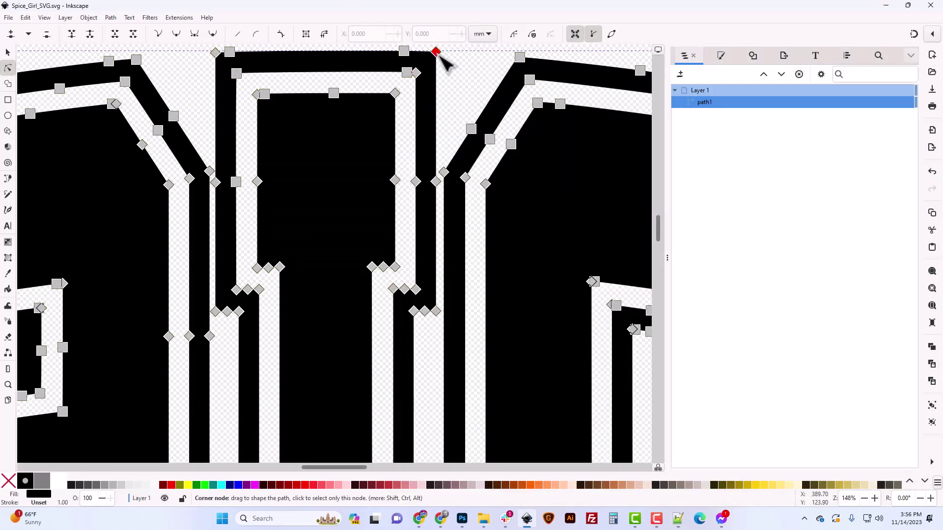
Step: Try reshaping the letter I's outline by moving its upper corner nodes, and undo the node moves
{"action": "left_click_drag", "start_coordinate": [440, 56], "coordinate": [459, 69]}
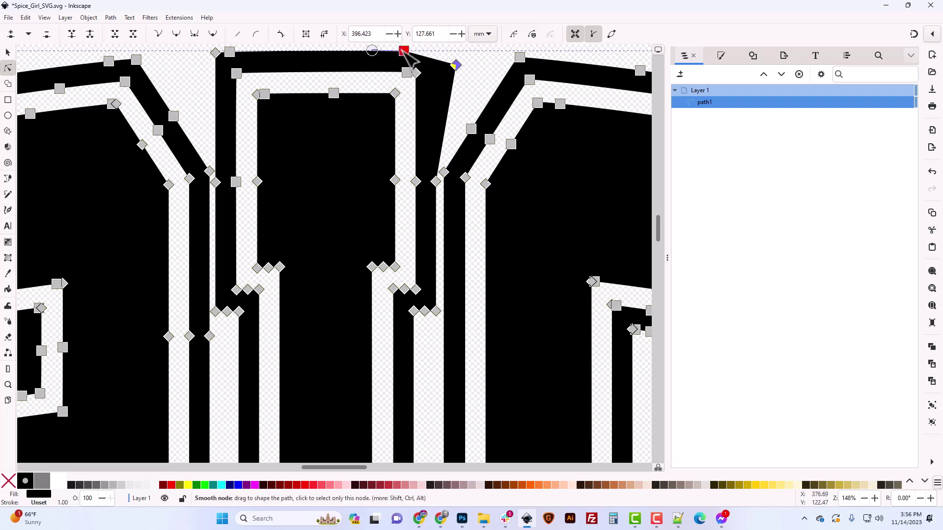
{"action": "left_click_drag", "start_coordinate": [404, 51], "coordinate": [393, 57]}
{"action": "left_click_drag", "start_coordinate": [458, 70], "coordinate": [463, 53]}
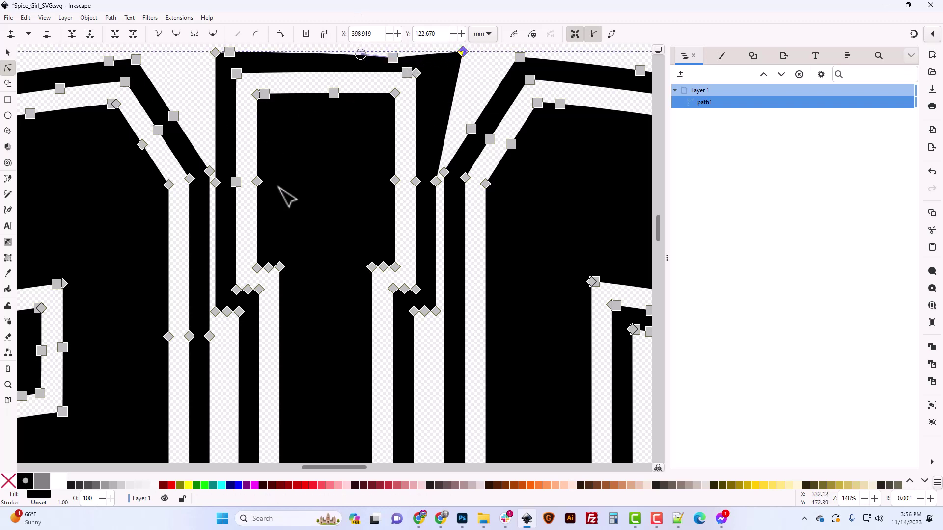
{"action": "left_click", "coordinate": [208, 124]}
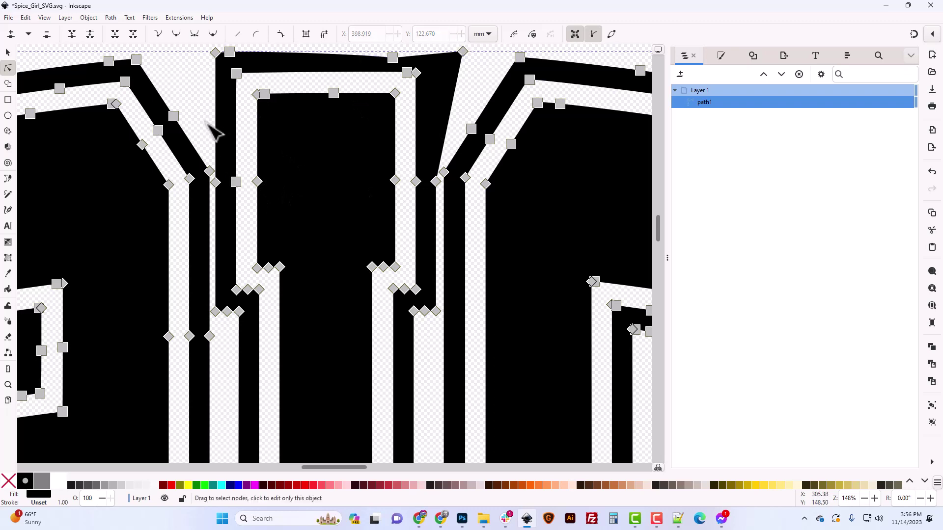
{"action": "key", "text": "ctrl+z"}
{"action": "key", "text": "ctrl+z"}
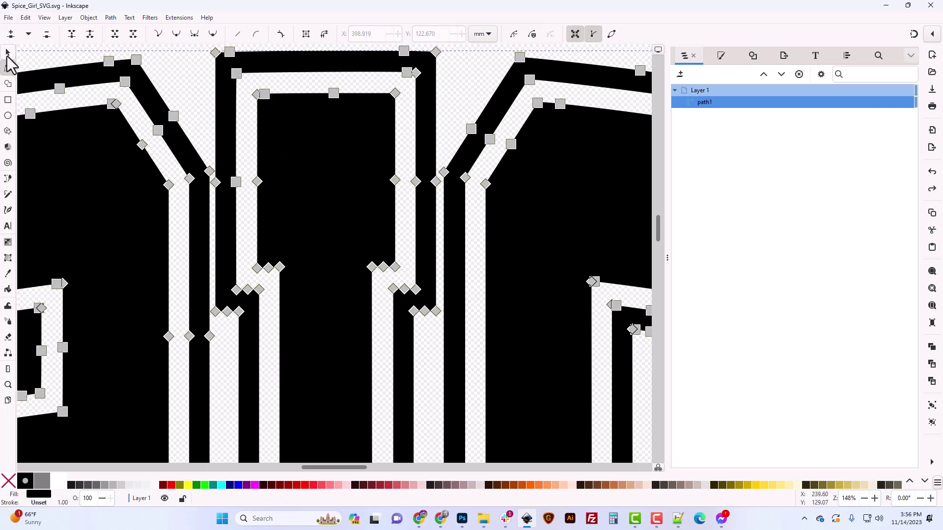
Step: Import the colored spice_girl_png_42852_174802.png from the Image_Fixes folder in File Explorer into the Inkscape document as an embedded image
{"action": "left_click", "coordinate": [7, 52]}
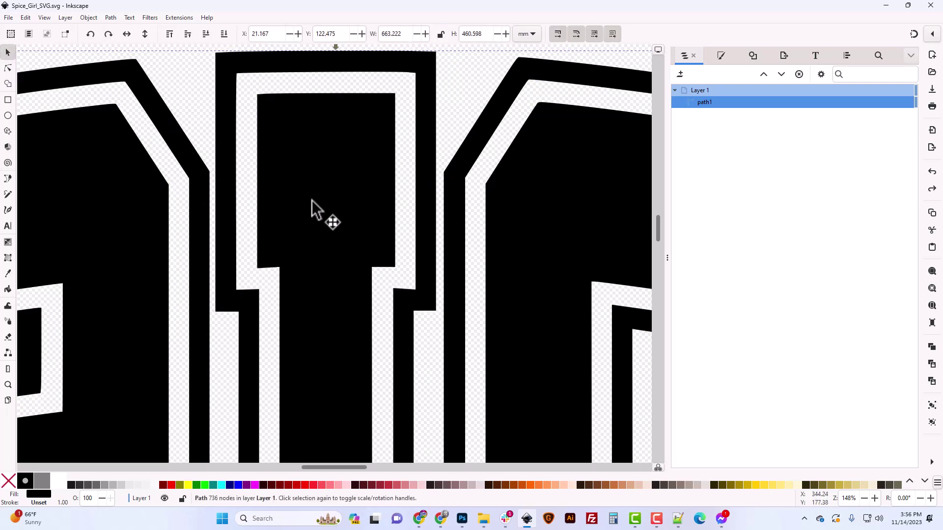
{"action": "scroll", "coordinate": [311, 200], "scroll_direction": "down", "scroll_amount": 5}
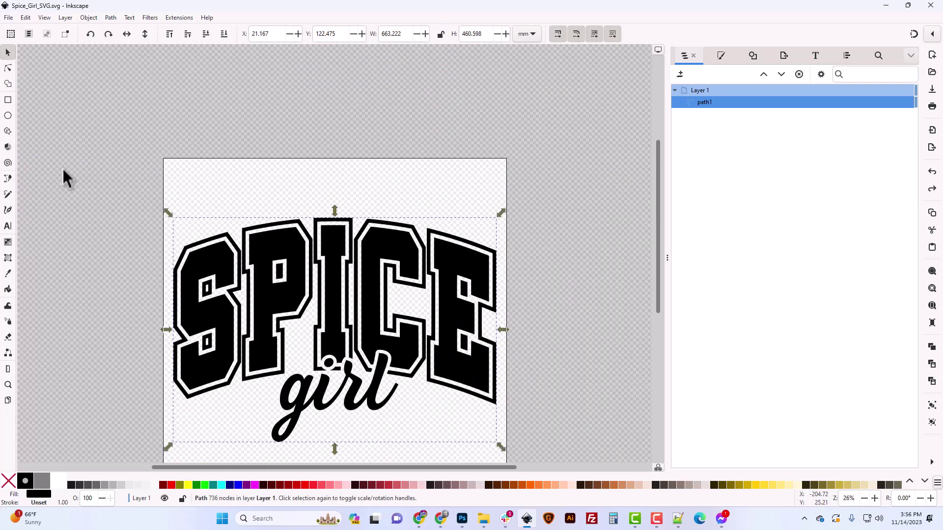
{"action": "scroll", "coordinate": [280, 290], "scroll_direction": "down", "scroll_amount": 5}
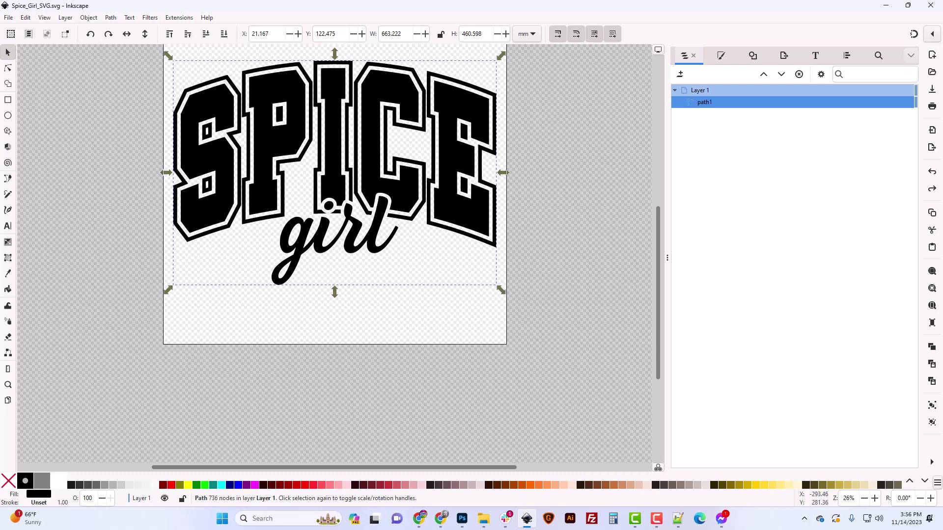
{"action": "key", "text": "alt+Tab"}
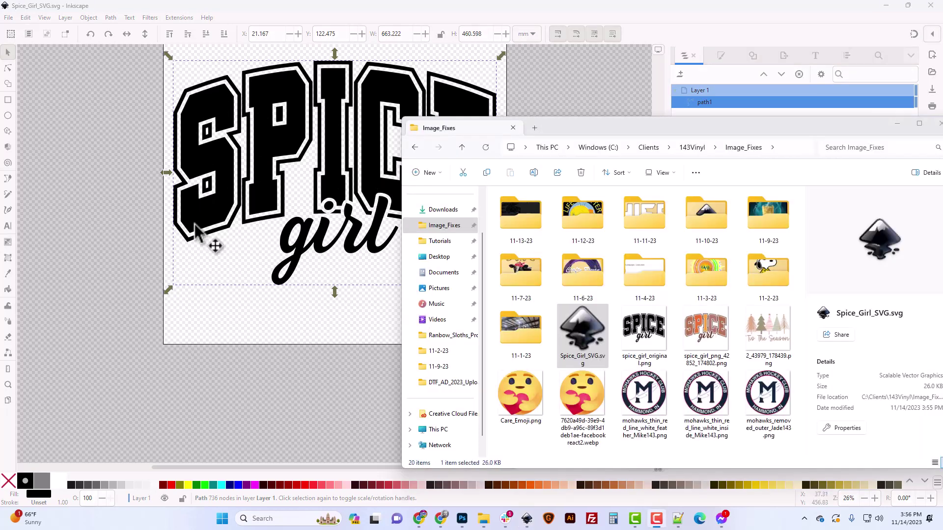
{"action": "left_click", "coordinate": [711, 344]}
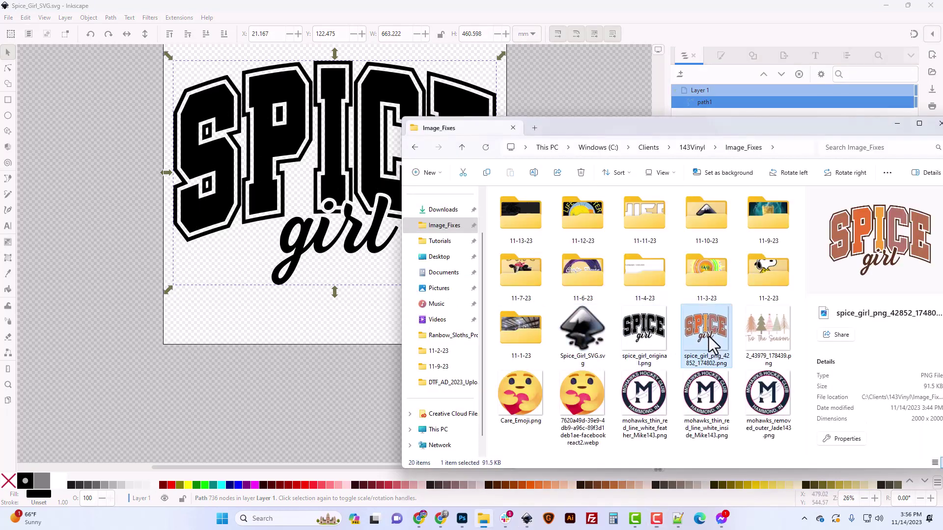
{"action": "left_click_drag", "start_coordinate": [672, 366], "coordinate": [152, 337]}
{"action": "left_click", "coordinate": [202, 186]}
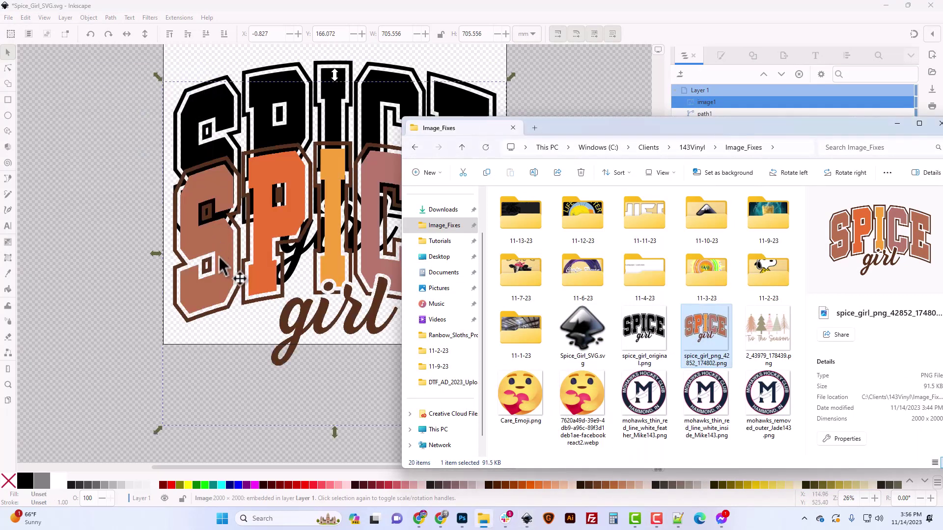
Step: Move the colored image below the black traced design, to about X -31 mm, Y 469 mm, and deselect it
{"action": "left_click_drag", "start_coordinate": [265, 287], "coordinate": [242, 436]}
{"action": "scroll", "coordinate": [265, 418], "scroll_direction": "down", "scroll_amount": 6}
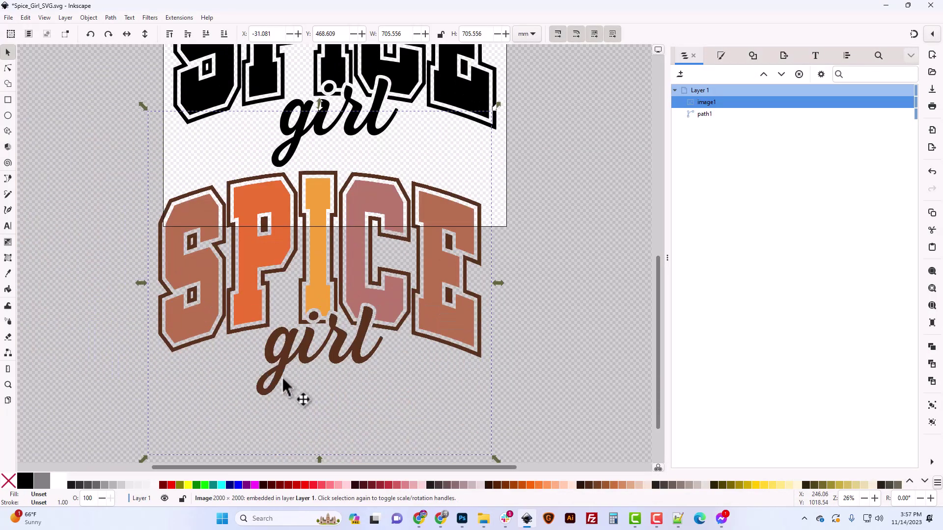
{"action": "left_click", "coordinate": [535, 329]}
Step: Select the black traced path and break it apart into separate paths
{"action": "scroll", "coordinate": [295, 285], "scroll_direction": "up", "scroll_amount": 6}
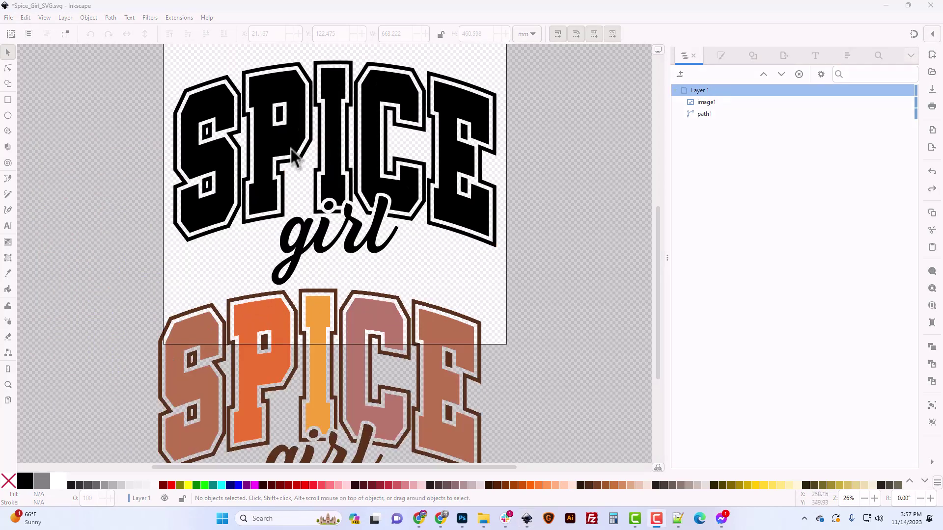
{"action": "left_click", "coordinate": [372, 140]}
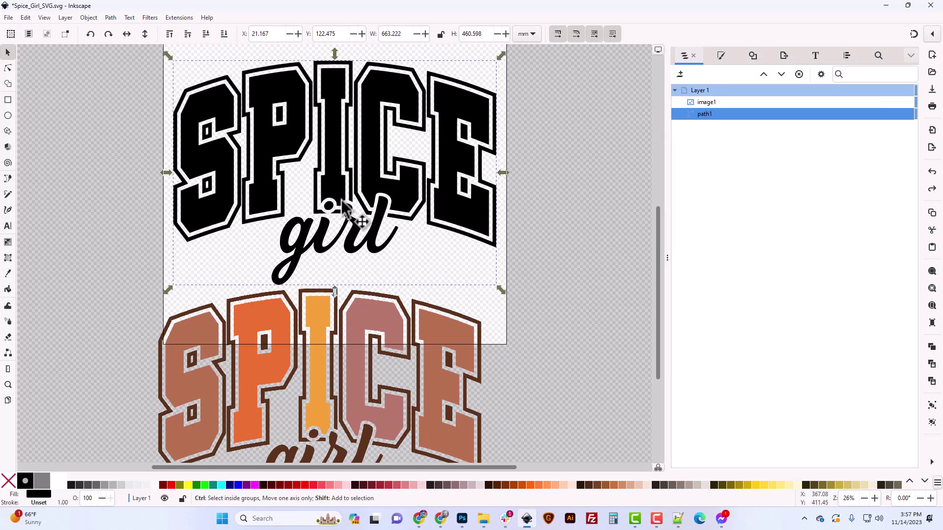
{"action": "key", "text": "shift+ctrl+k"}
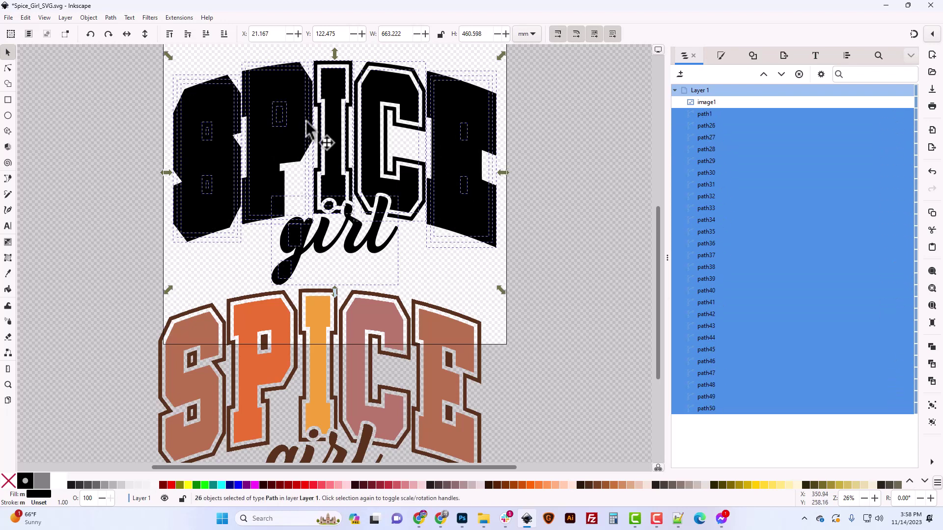
Step: Inspect the separated pieces with the Node tool, including the dot of the i in girl, and undo the Break Apart
{"action": "left_click", "coordinate": [8, 68]}
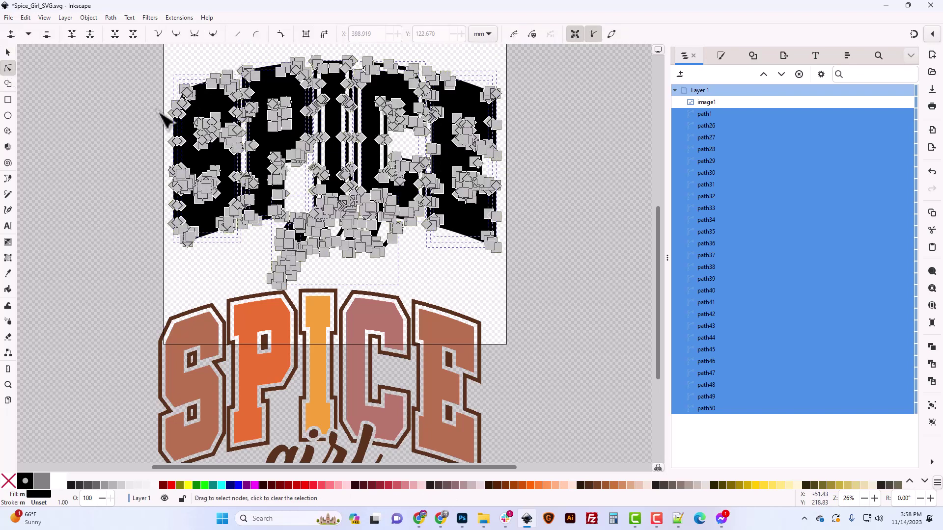
{"action": "left_click", "coordinate": [445, 290]}
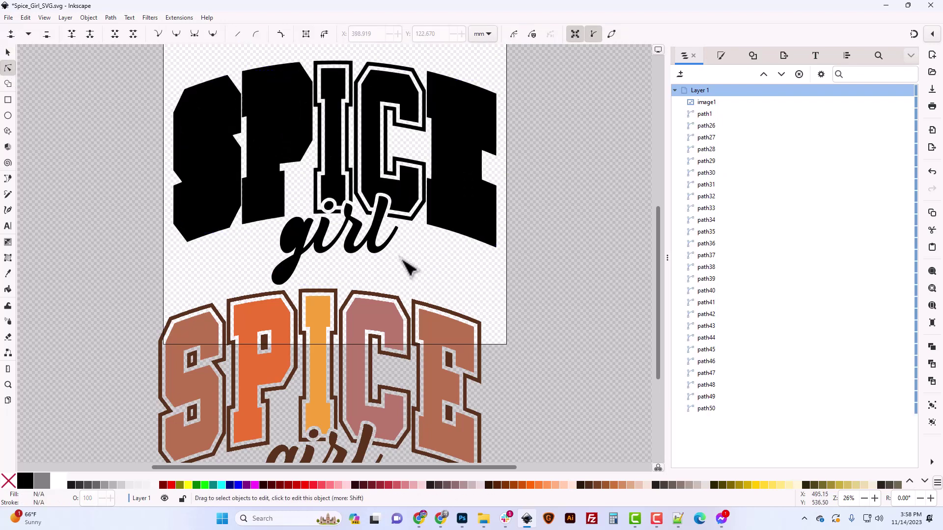
{"action": "left_click", "coordinate": [328, 205]}
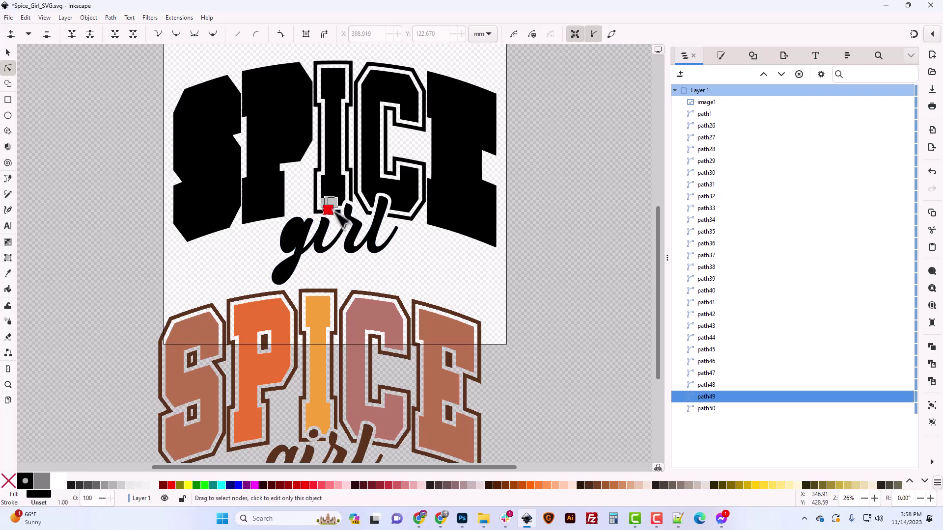
{"action": "left_click", "coordinate": [431, 274]}
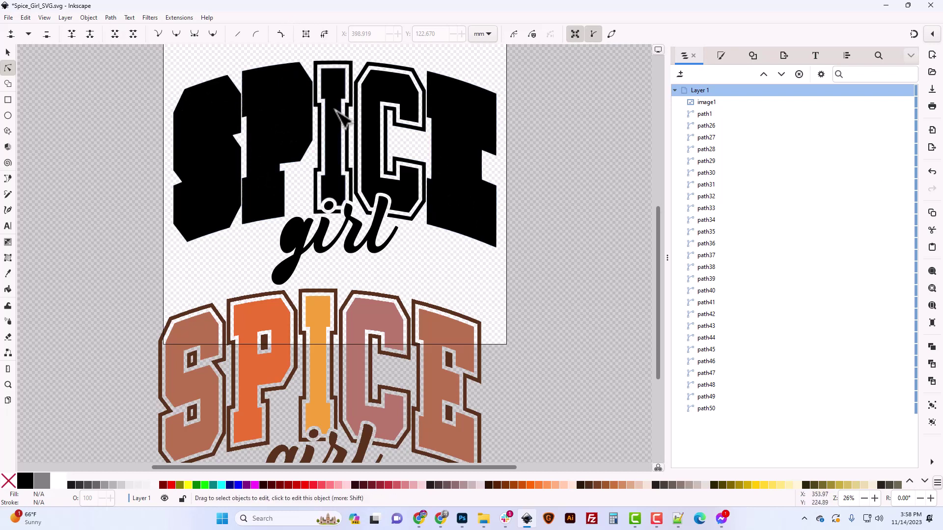
{"action": "key", "text": "ctrl+z"}
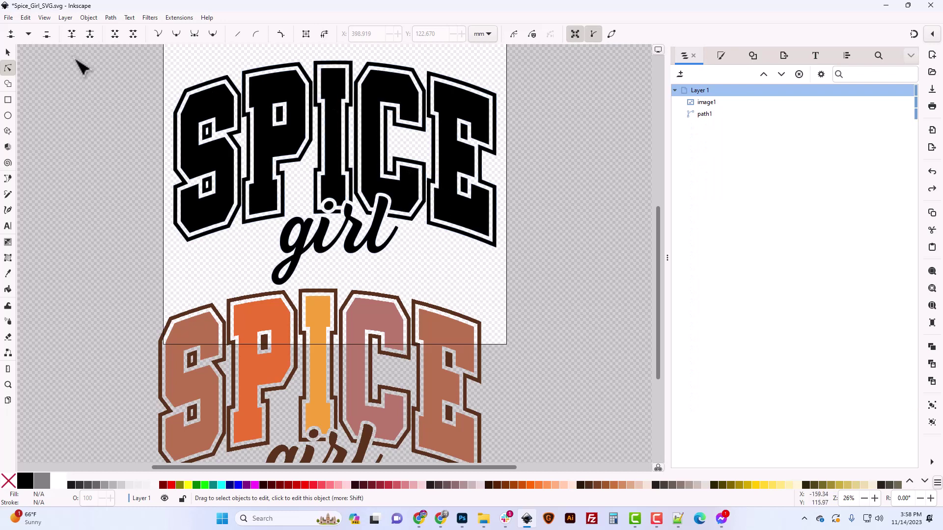
Step: Reselect the whole black traced design and apply Break Apart to split it into individual paths
{"action": "left_click", "coordinate": [9, 53]}
{"action": "left_click", "coordinate": [283, 135]}
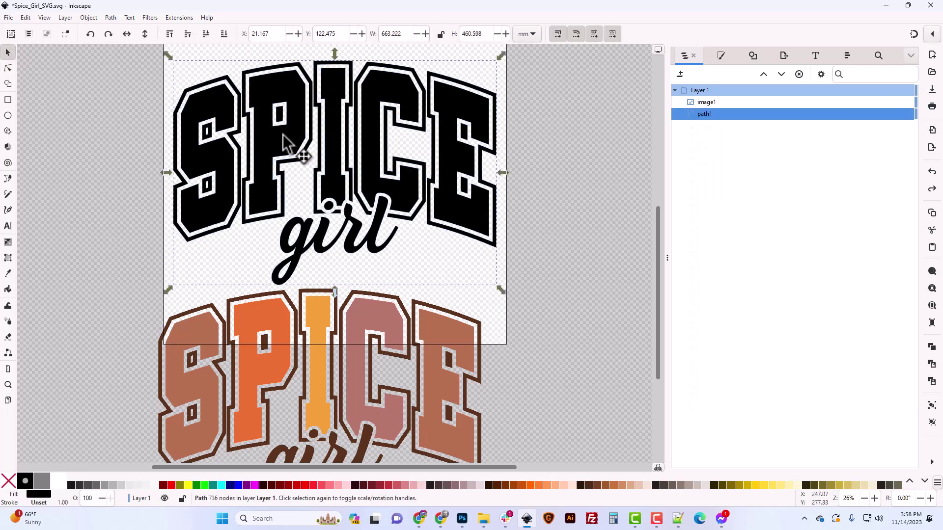
{"action": "left_click", "coordinate": [110, 18]}
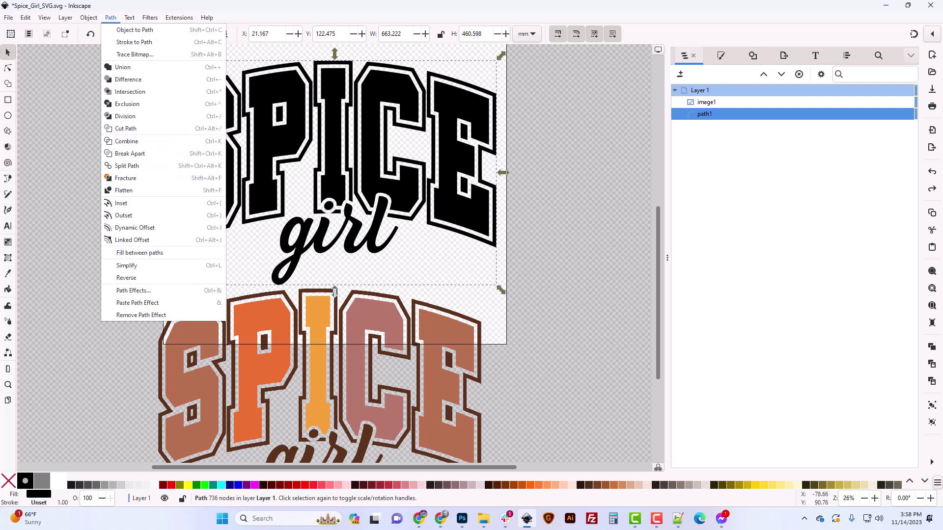
{"action": "key", "text": "ctrl+shift+k"}
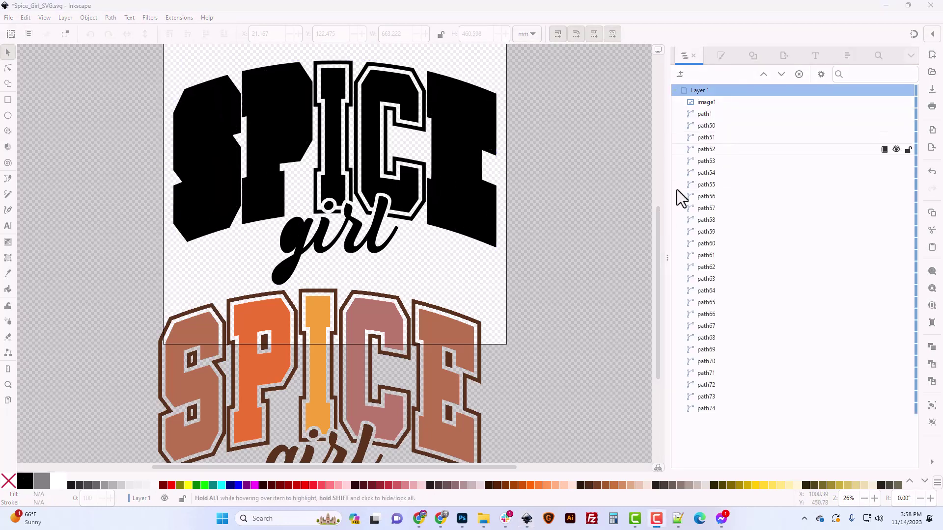
Step: Combine all the pieces of the black word girl into a single path and name that path girl
{"action": "scroll", "coordinate": [249, 285], "scroll_direction": "down", "scroll_amount": 3}
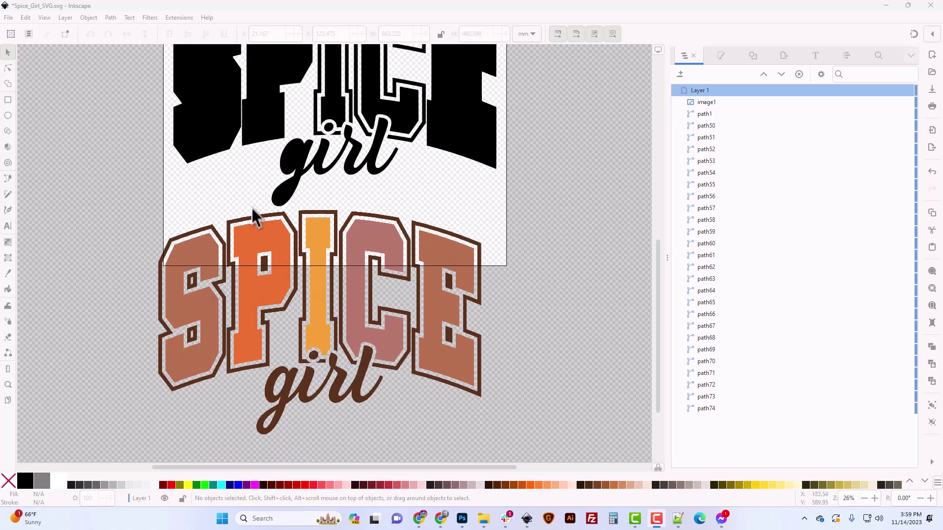
{"action": "left_click_drag", "start_coordinate": [253, 209], "coordinate": [420, 107]}
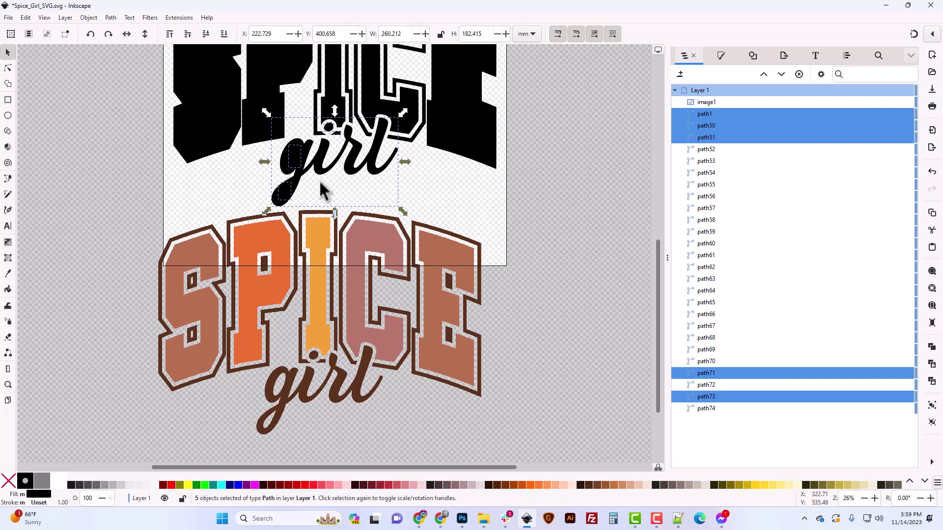
{"action": "key", "text": "ctrl+k"}
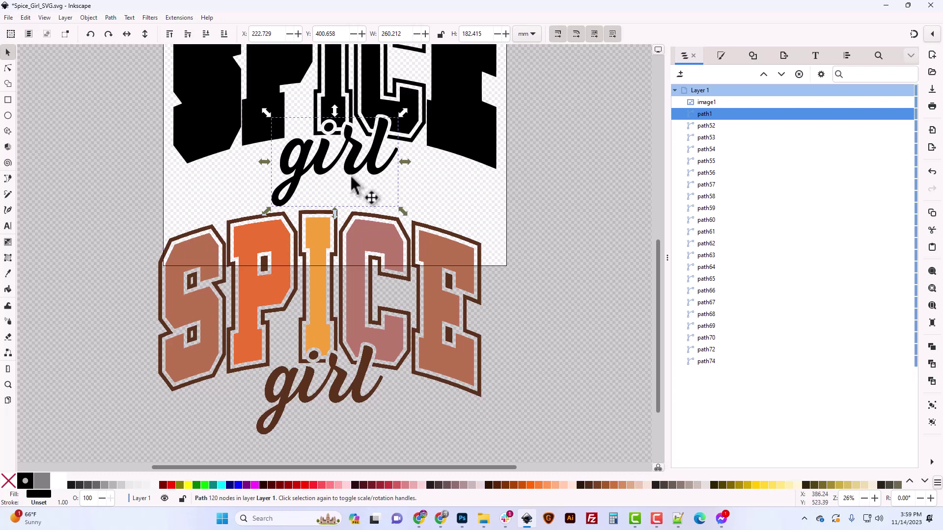
{"action": "left_click", "coordinate": [113, 17]}
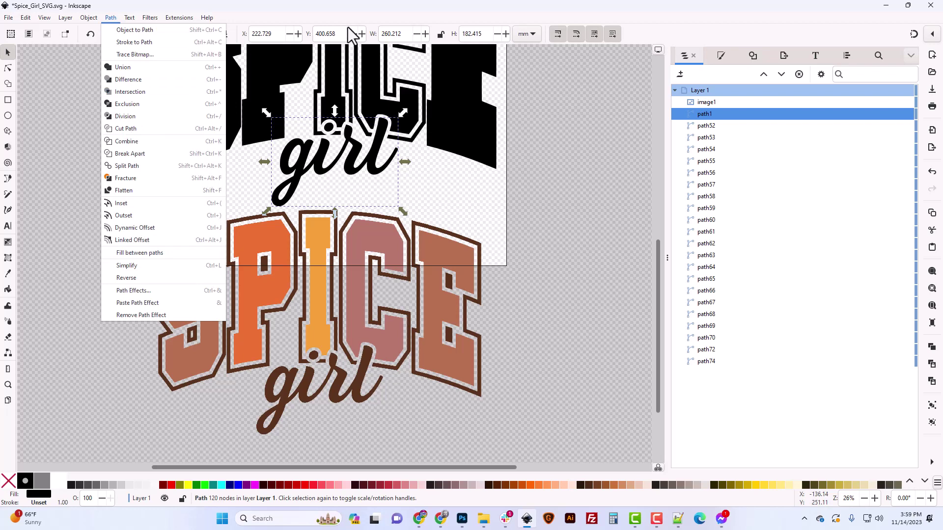
{"action": "left_click", "coordinate": [356, 12]}
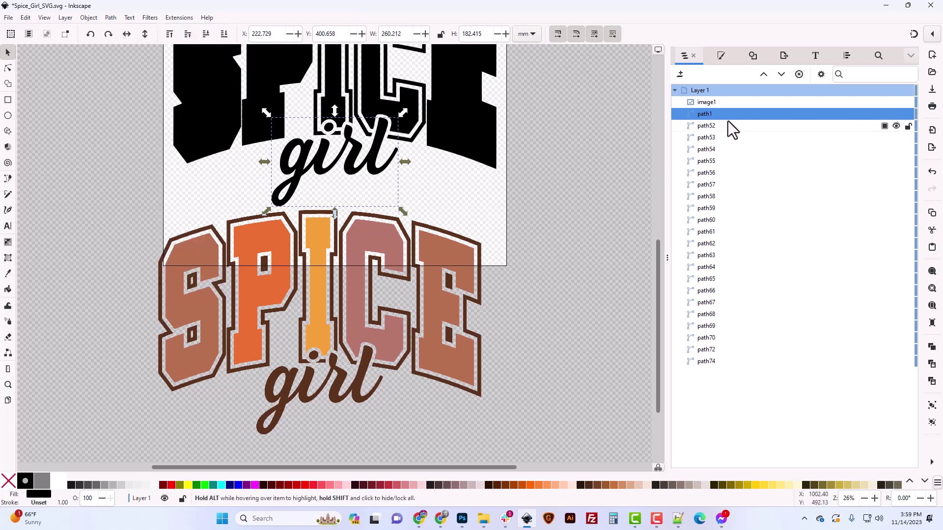
{"action": "double_click", "coordinate": [706, 117]}
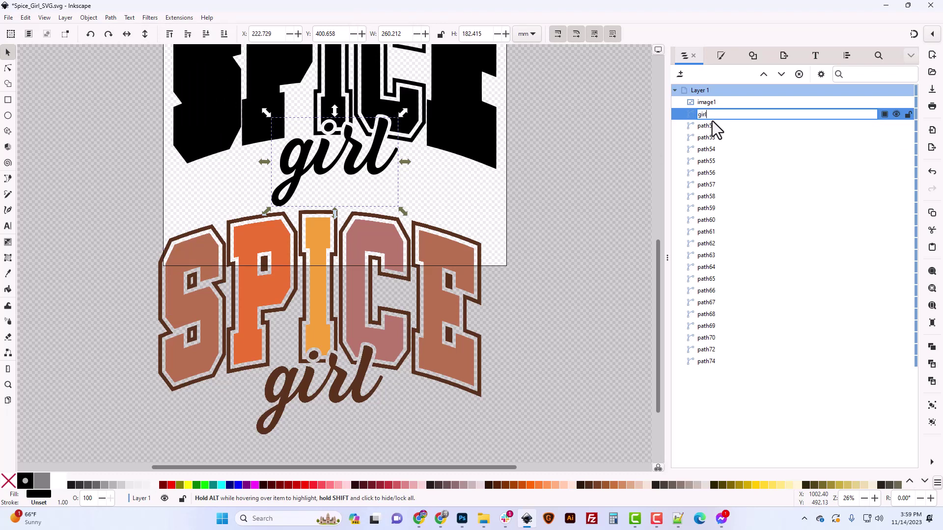
{"action": "key", "text": "Return"}
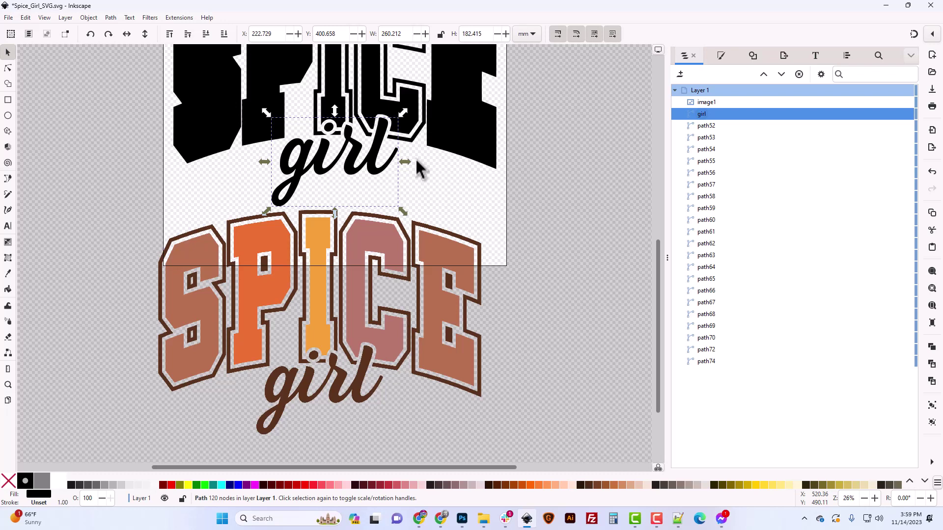
Step: Set the girl path's flat fill to the dark brown sampled from the word girl in the colored image
{"action": "left_click", "coordinate": [722, 56]}
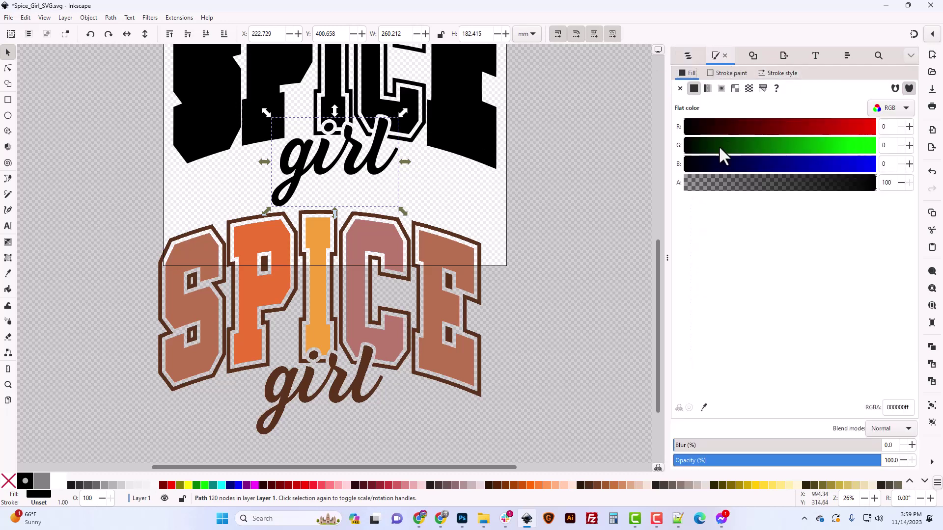
{"action": "left_click", "coordinate": [702, 408]}
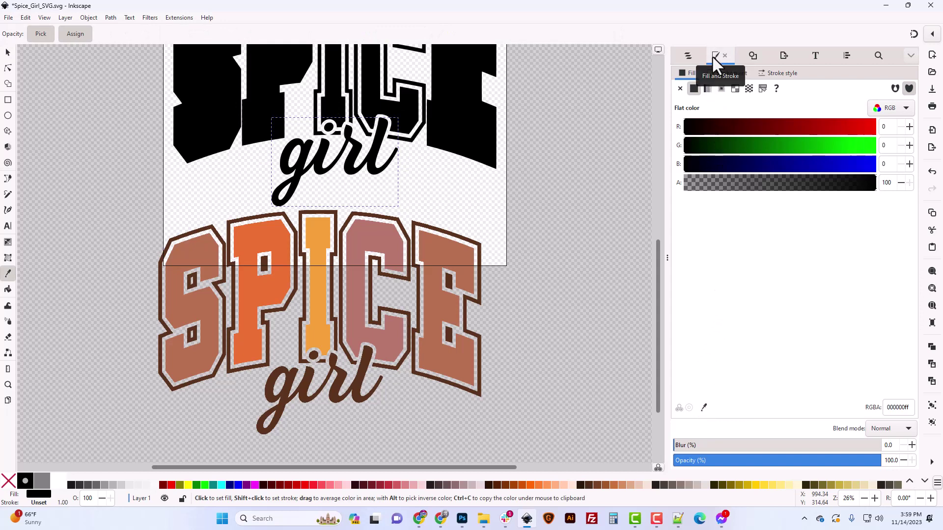
{"action": "left_click", "coordinate": [88, 18]}
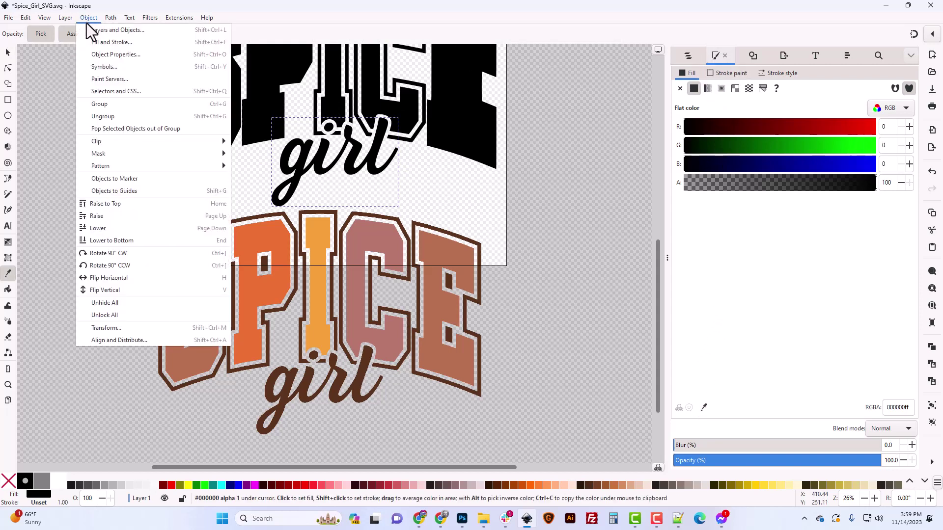
{"action": "left_click", "coordinate": [256, 14]}
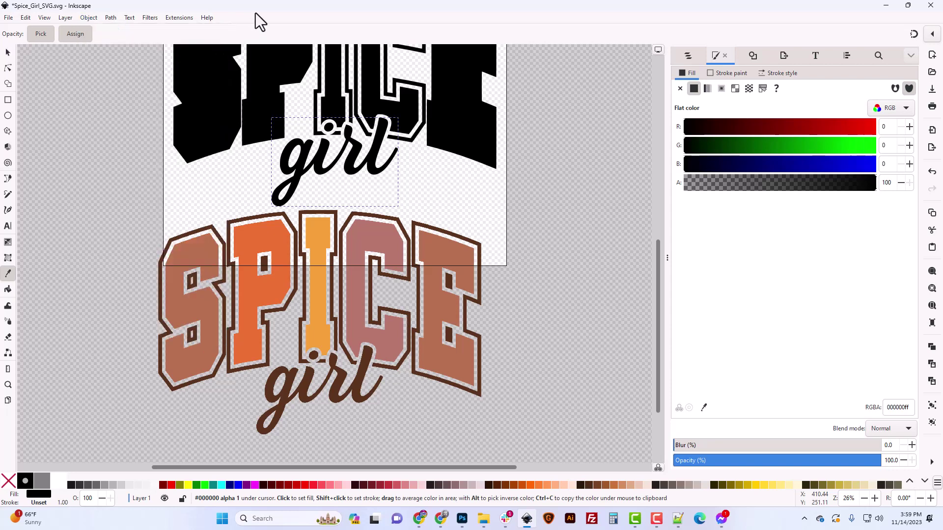
{"action": "left_click", "coordinate": [704, 408]}
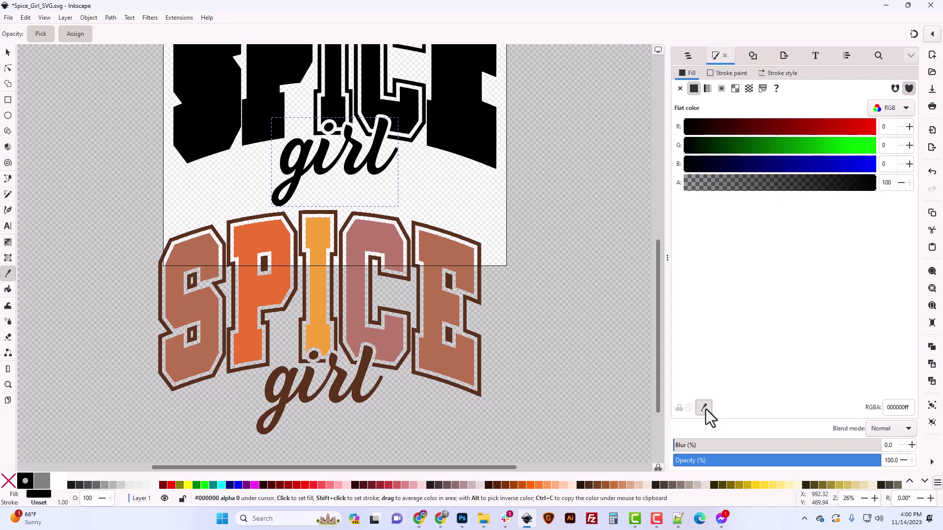
{"action": "left_click", "coordinate": [357, 385]}
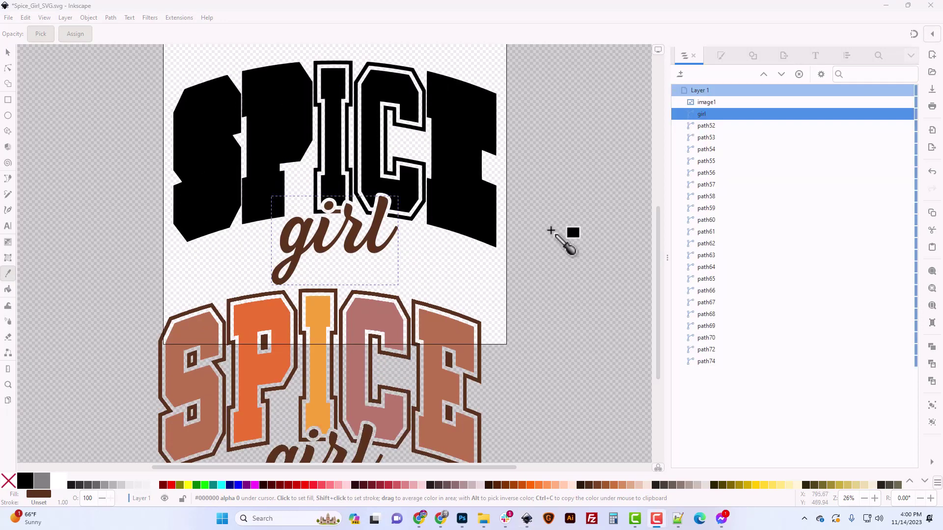
Step: Add a layer named Layer 2 above the current one and move the girl path into it
{"action": "left_click", "coordinate": [681, 75]}
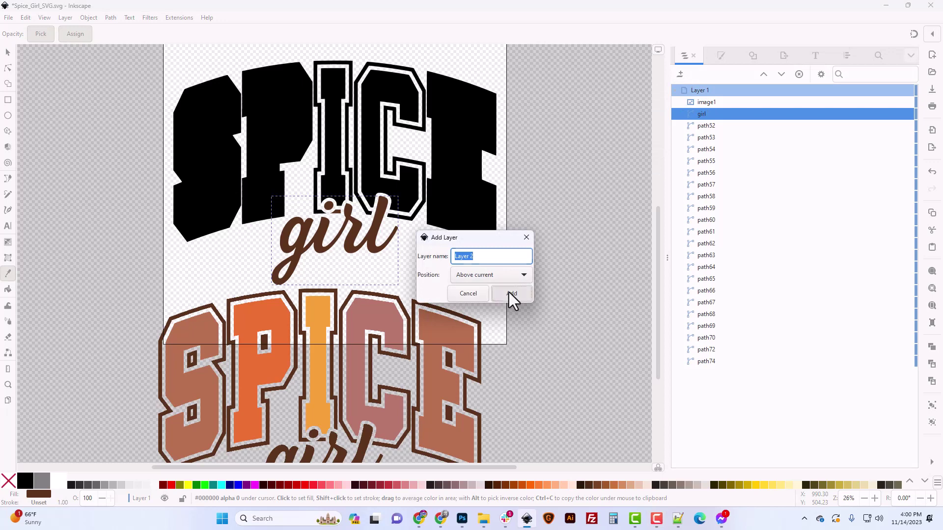
{"action": "left_click", "coordinate": [511, 293]}
{"action": "left_click", "coordinate": [702, 128]}
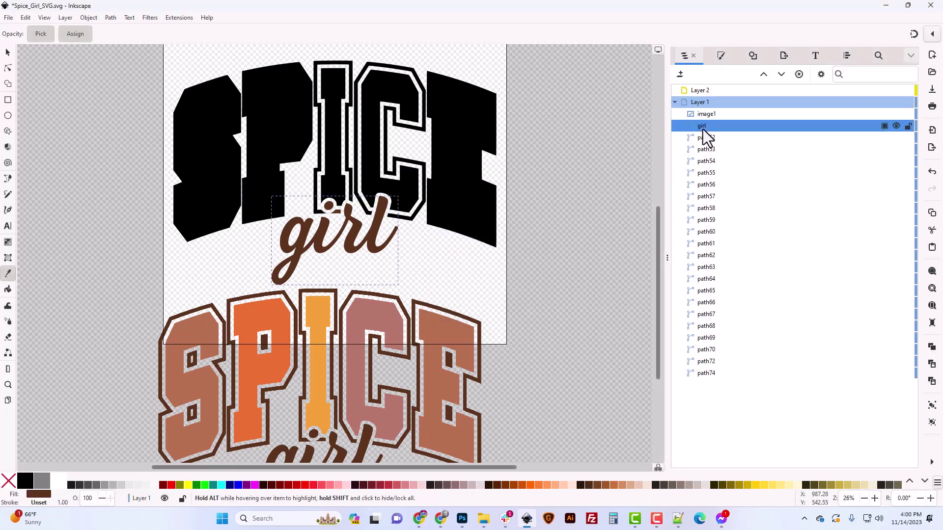
{"action": "left_click_drag", "start_coordinate": [702, 128], "coordinate": [706, 94]}
Step: Hide and lock Layer 2, which holds the girl path
{"action": "right_click", "coordinate": [703, 127]}
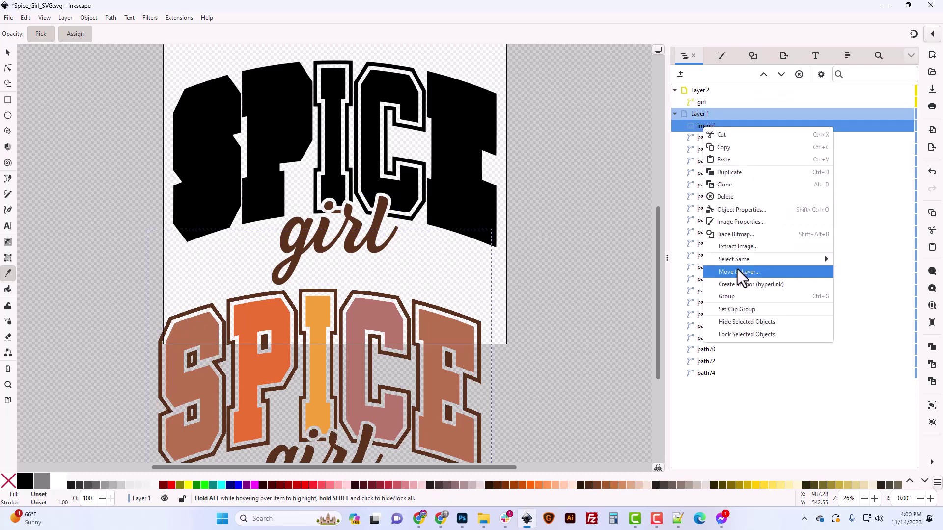
{"action": "left_click", "coordinate": [632, 250]}
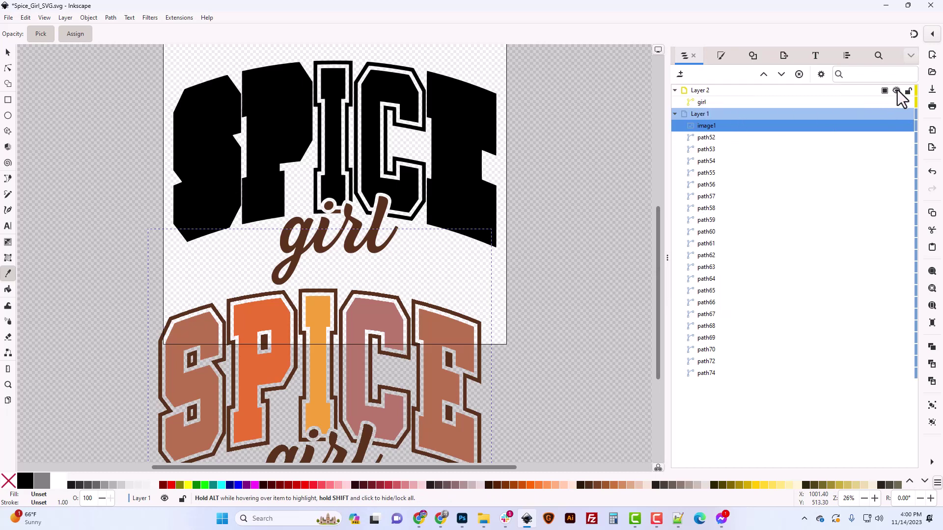
{"action": "left_click", "coordinate": [896, 90]}
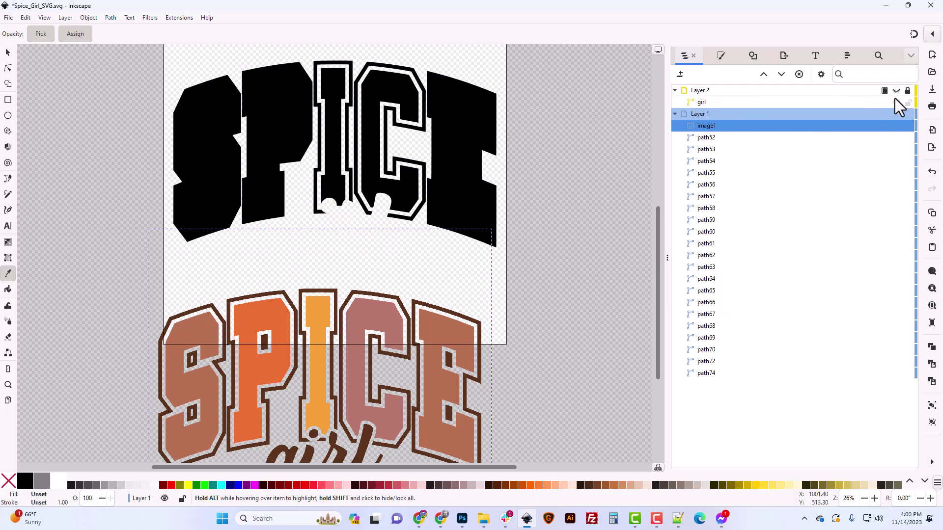
Step: Combine the black outer outlines of the traced letters I and C into a single path
{"action": "left_click", "coordinate": [7, 52]}
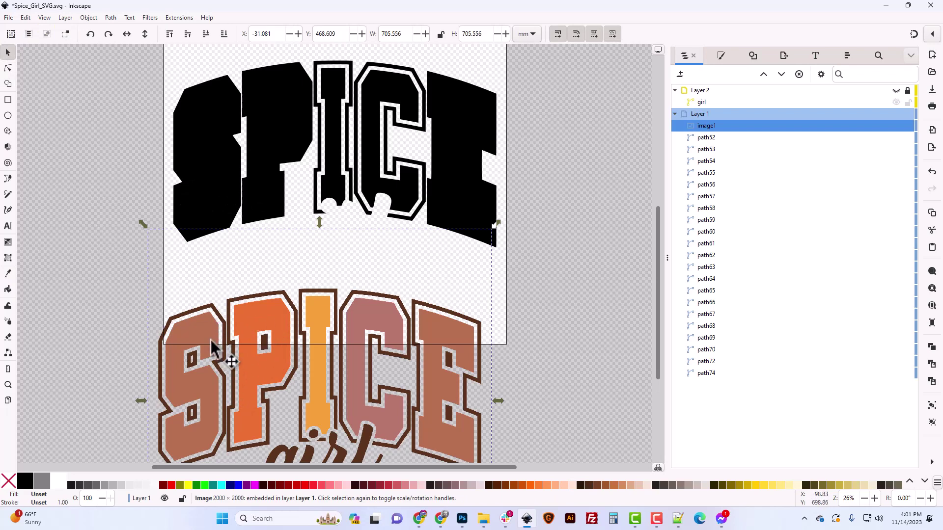
{"action": "scroll", "coordinate": [218, 378], "scroll_direction": "down", "scroll_amount": 4}
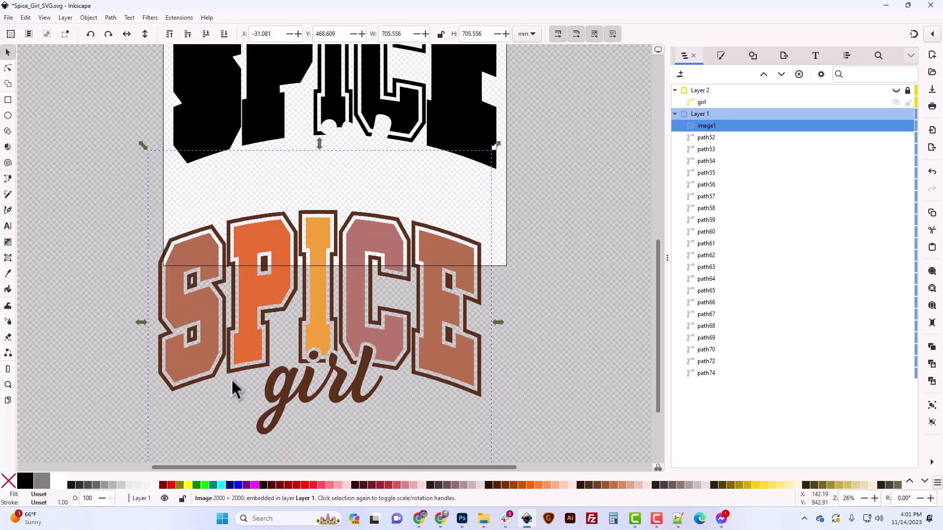
{"action": "scroll", "coordinate": [352, 280], "scroll_direction": "up", "scroll_amount": 4}
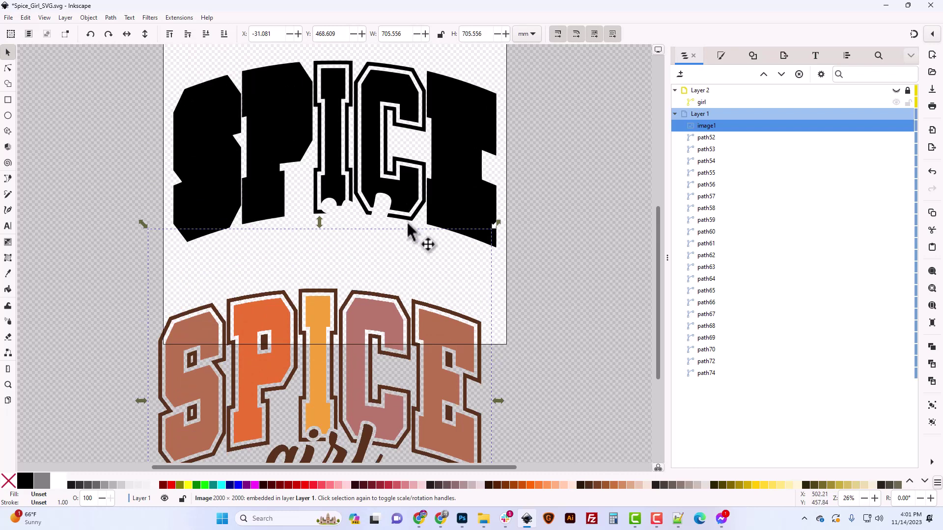
{"action": "left_click", "coordinate": [520, 249]}
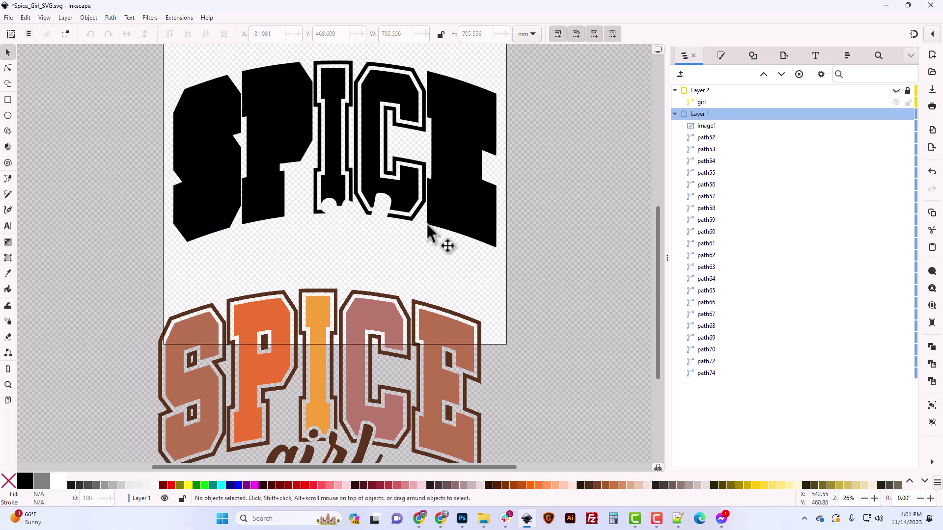
{"action": "left_click", "coordinate": [412, 220]}
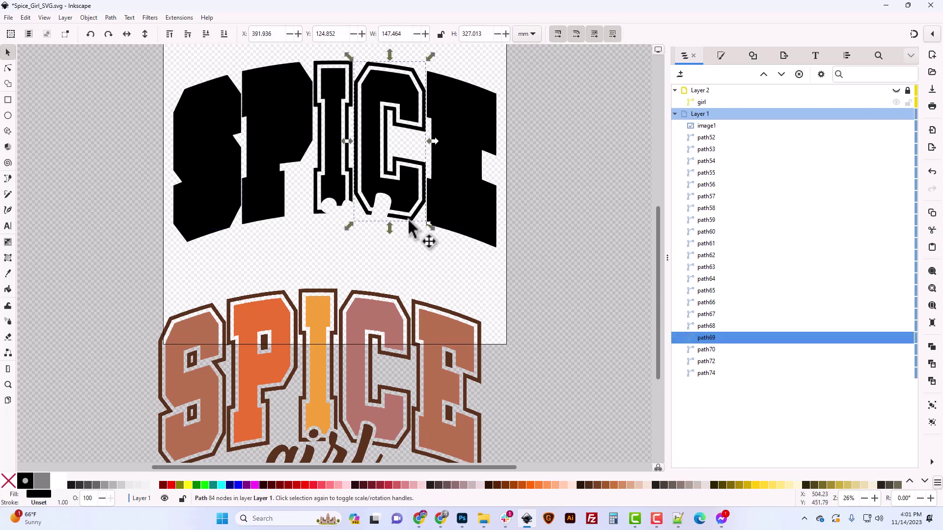
{"action": "left_click", "coordinate": [315, 213], "text": "shift"}
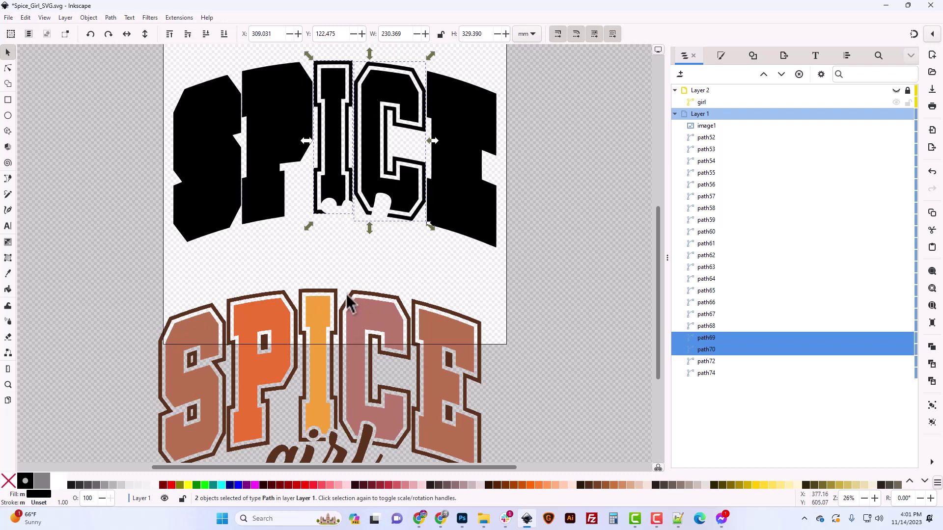
{"action": "key", "text": "ctrl"}
{"action": "key", "text": "ctrl+k"}
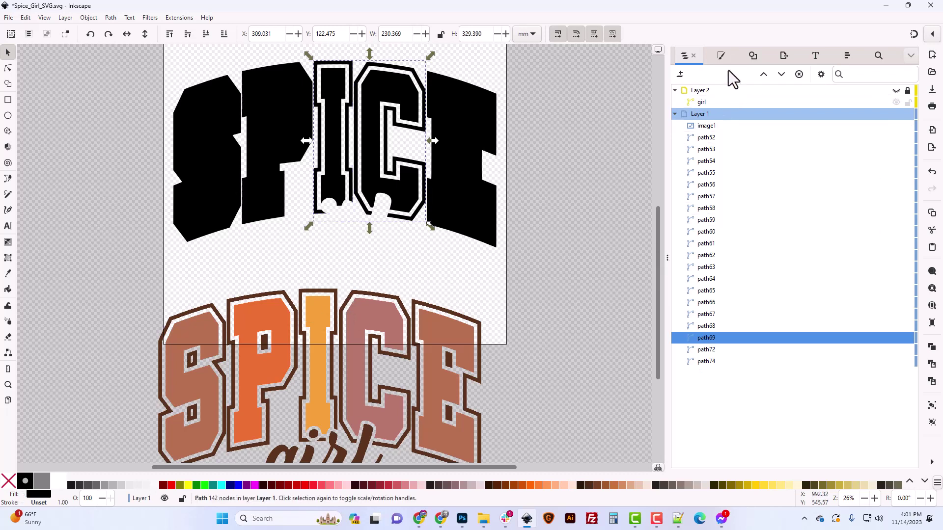
Step: Set the combined I and C outline's flat fill to the dark brown sampled from the C outline in the colored image
{"action": "left_click", "coordinate": [722, 56]}
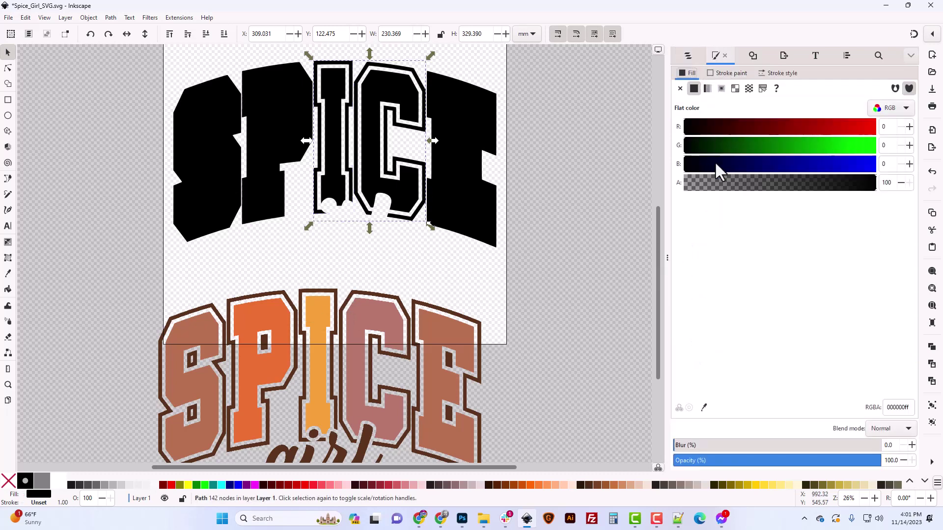
{"action": "left_click", "coordinate": [704, 407]}
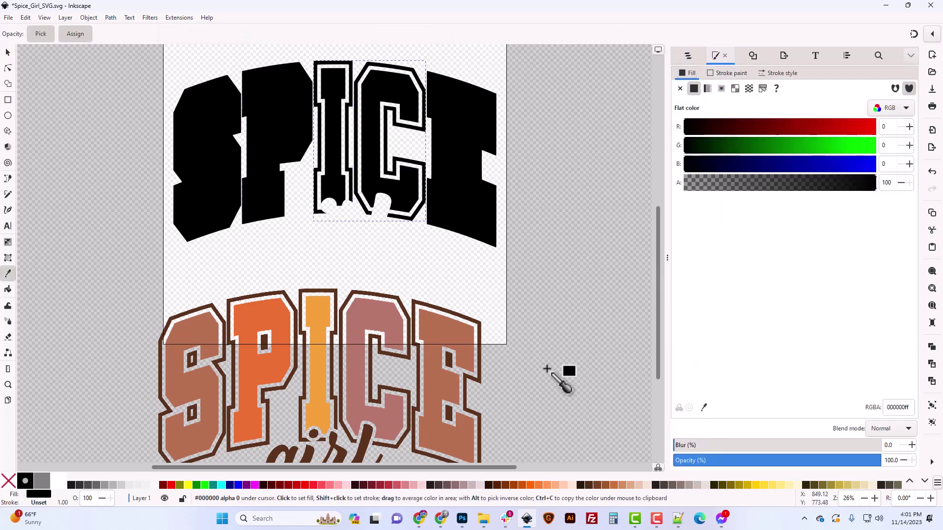
{"action": "left_click", "coordinate": [349, 296]}
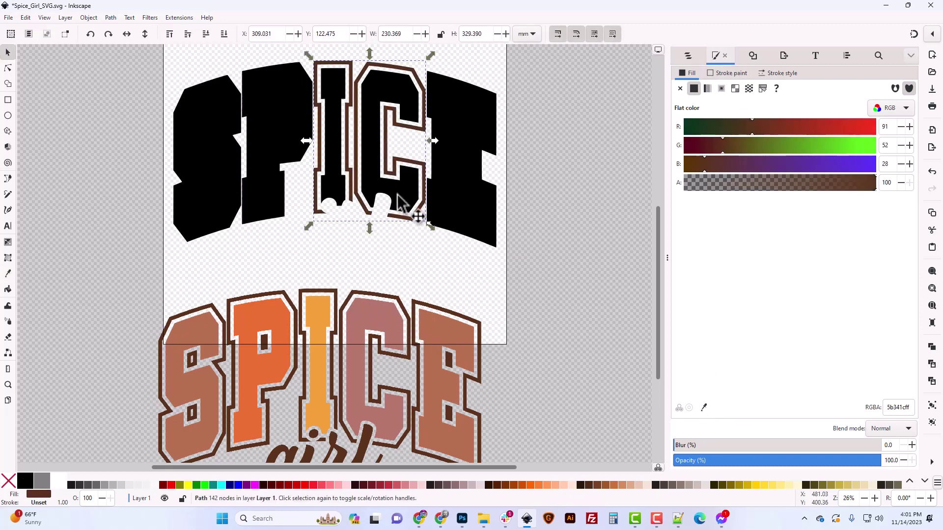
Step: Fill the inner C with the dusty pink and the inner I with the orange sampled from the matching letters in the colored image
{"action": "left_click", "coordinate": [408, 205]}
{"action": "left_click", "coordinate": [704, 407]}
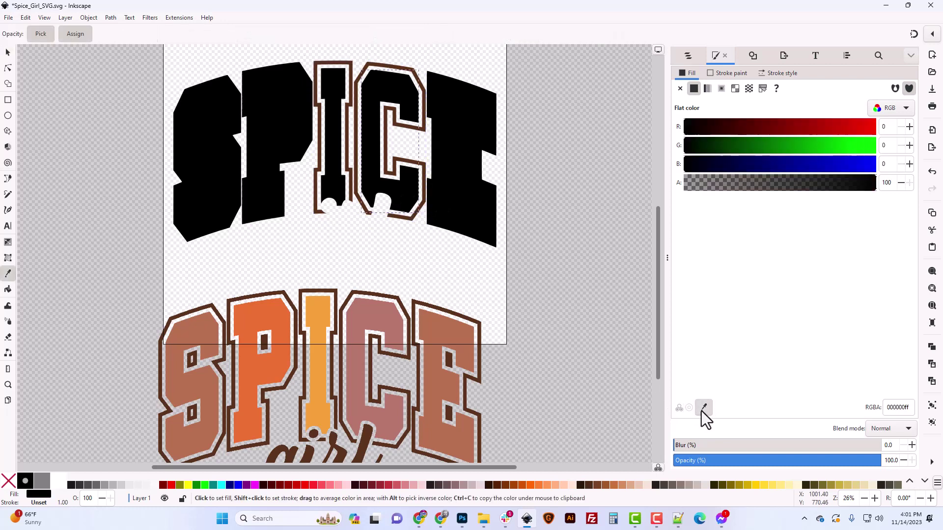
{"action": "left_click", "coordinate": [391, 324]}
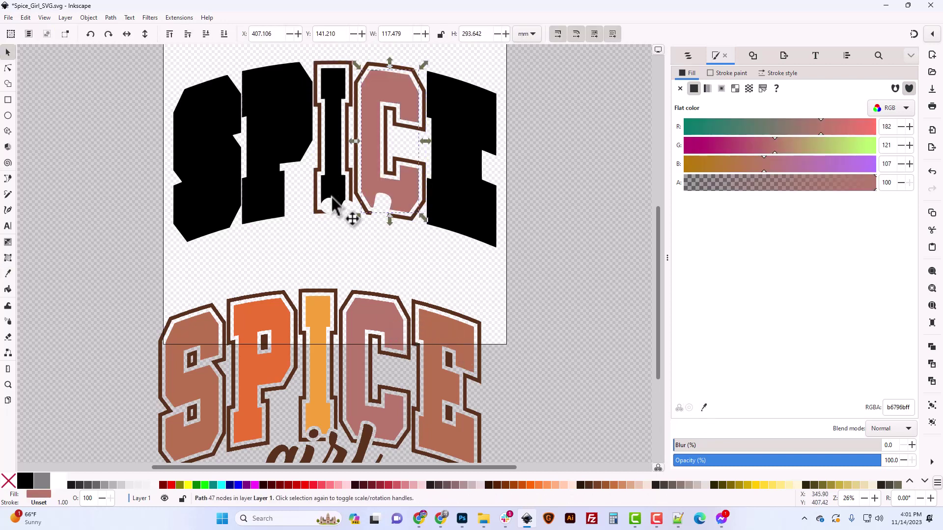
{"action": "left_click", "coordinate": [344, 209]}
{"action": "left_click", "coordinate": [704, 407]}
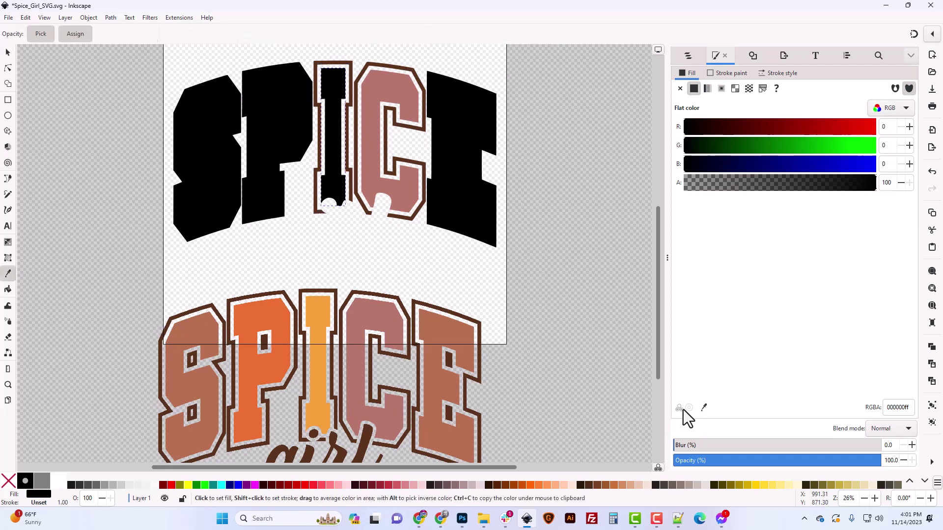
{"action": "left_click", "coordinate": [327, 324]}
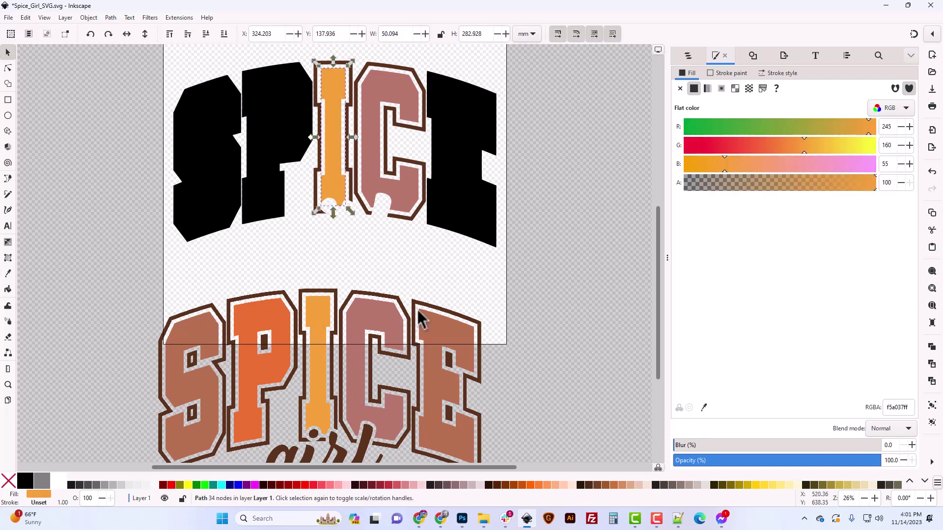
Step: Name the orange inner letter path I and the dusty pink inner letter path C
{"action": "left_click", "coordinate": [689, 56]}
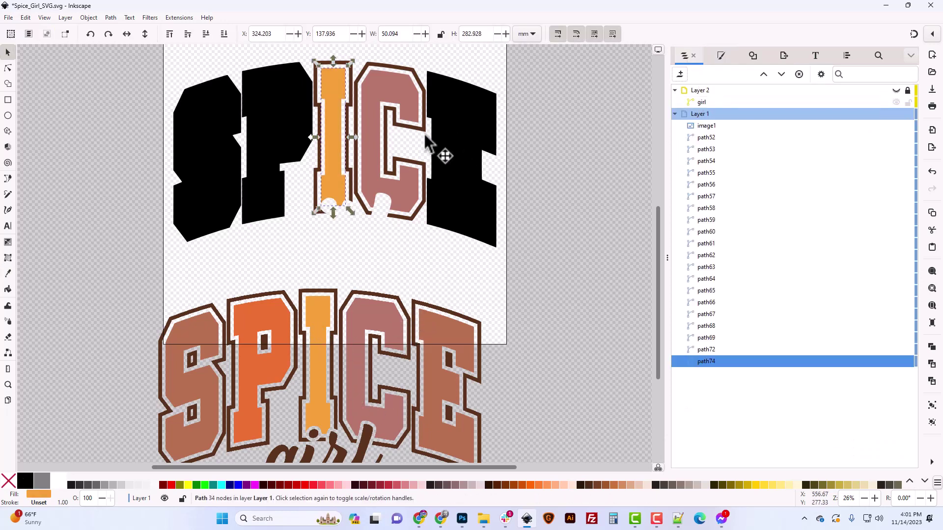
{"action": "left_click", "coordinate": [397, 95]}
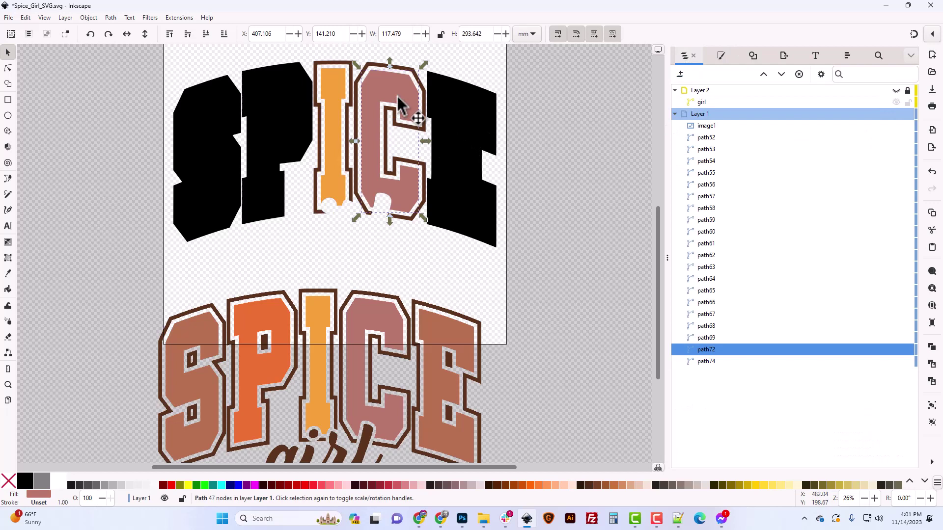
{"action": "left_click", "coordinate": [706, 349]}
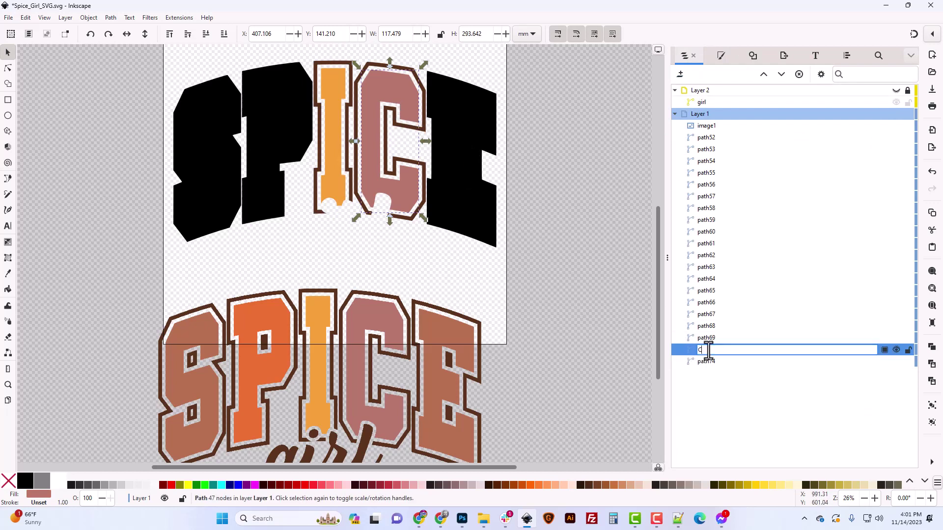
{"action": "type", "text": "C"}
{"action": "left_click", "coordinate": [329, 178]}
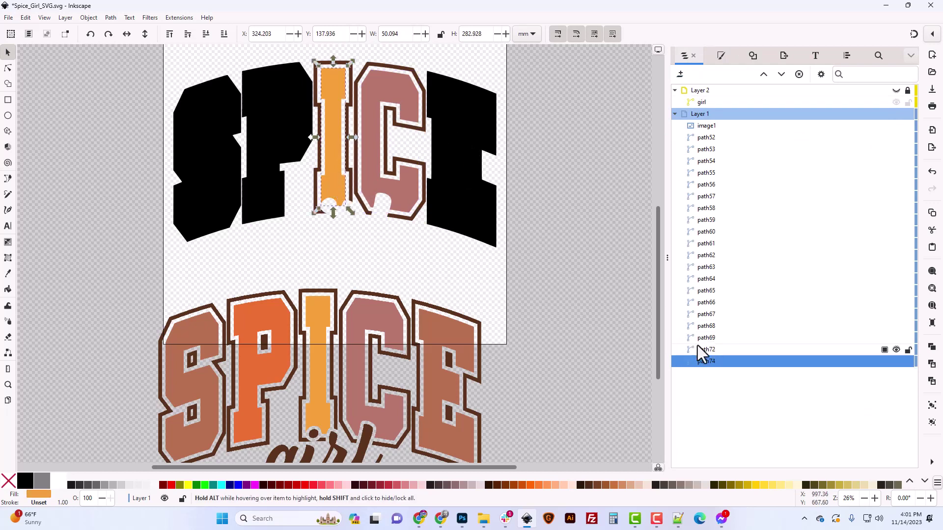
{"action": "left_click", "coordinate": [704, 363]}
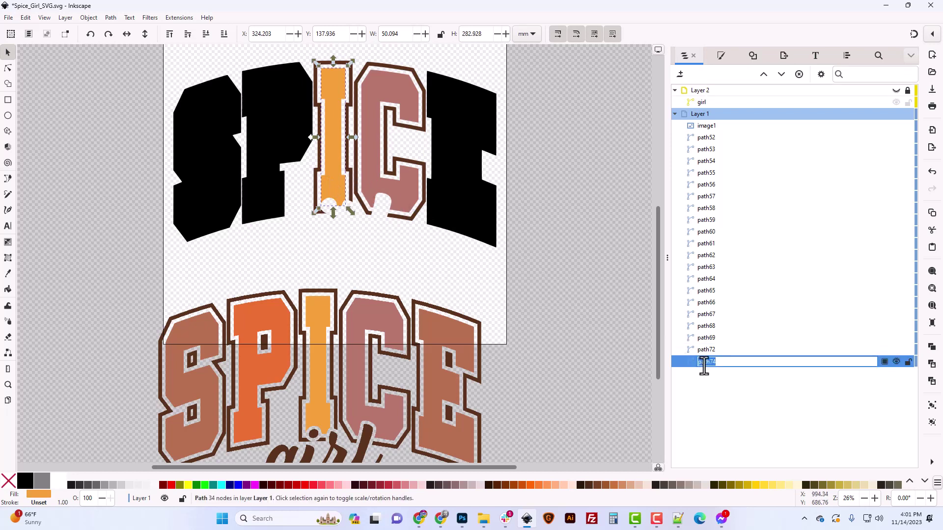
{"action": "type", "text": "I"}
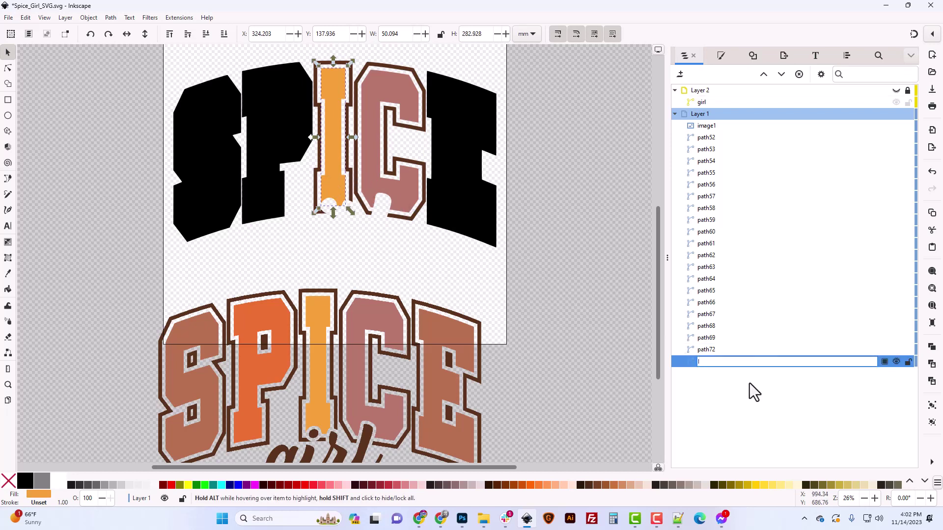
{"action": "key", "text": "Return"}
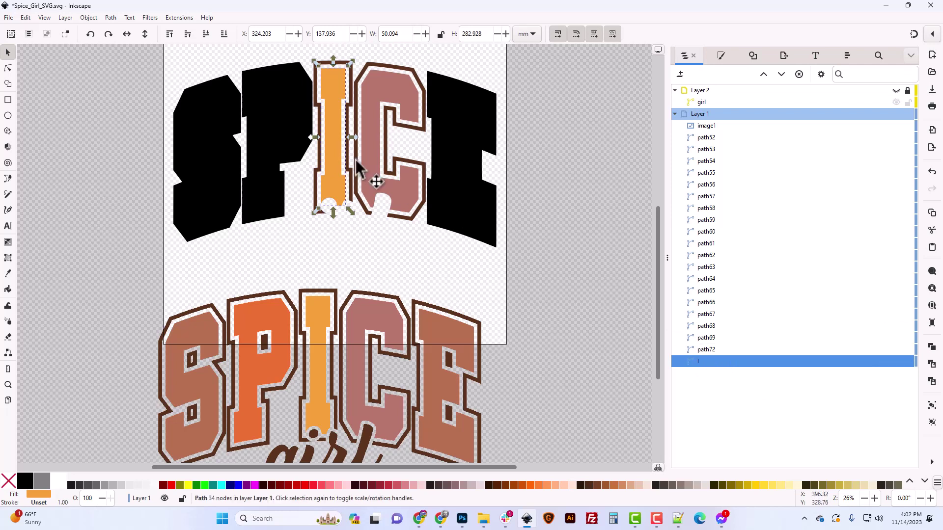
{"action": "left_click", "coordinate": [383, 185]}
{"action": "left_click", "coordinate": [707, 349]}
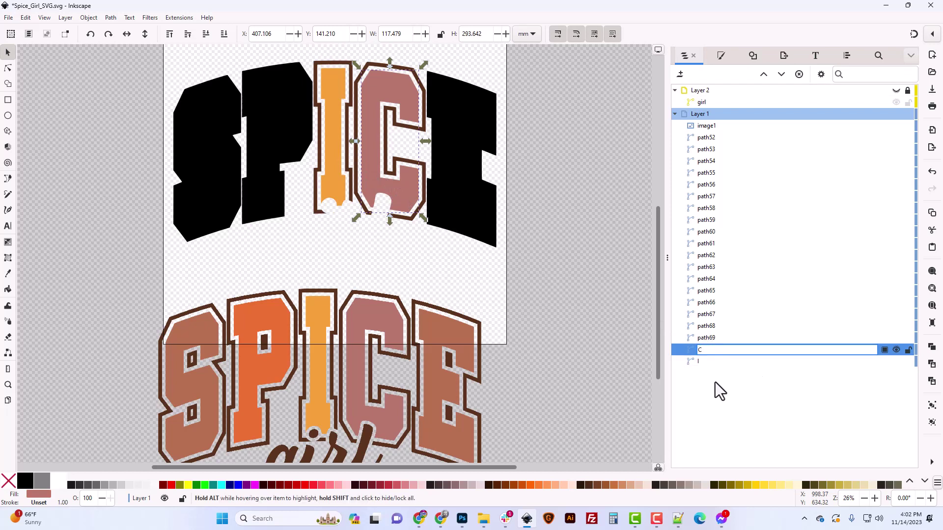
{"action": "key", "text": "Return"}
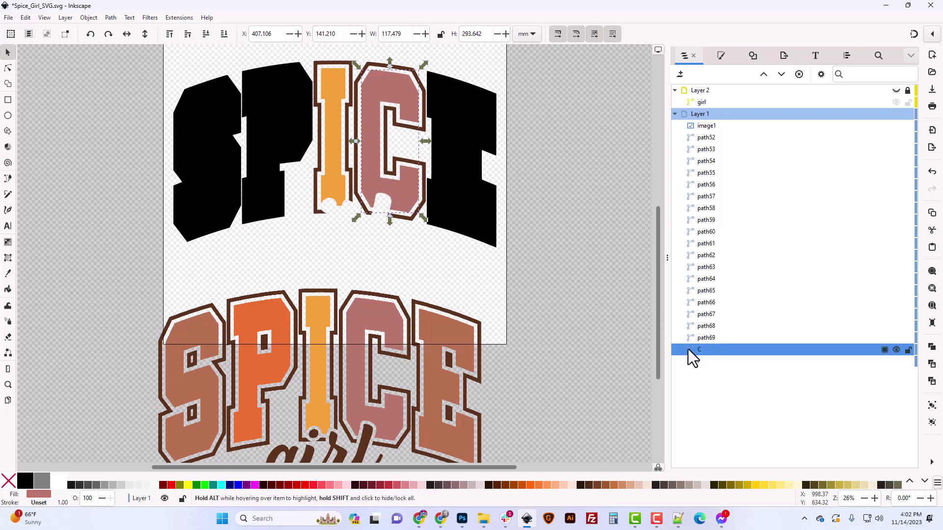
Step: Move the C and I paths from Layer 1 into the hidden Layer 2
{"action": "left_click_drag", "start_coordinate": [689, 349], "coordinate": [708, 98]}
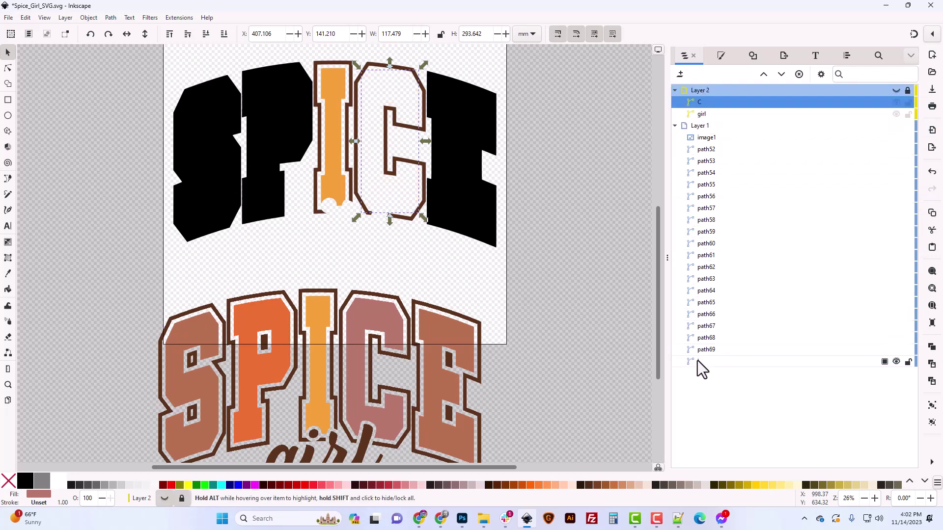
{"action": "left_click_drag", "start_coordinate": [690, 360], "coordinate": [702, 100]}
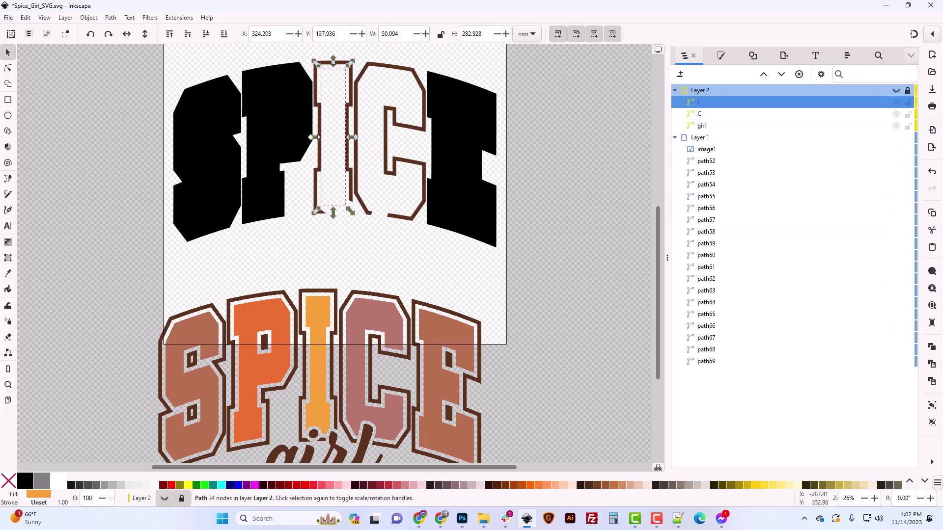
Step: Combine the two stacked outer silhouettes of the letter E, path52 and path53, into a single outline path
{"action": "left_click", "coordinate": [435, 216]}
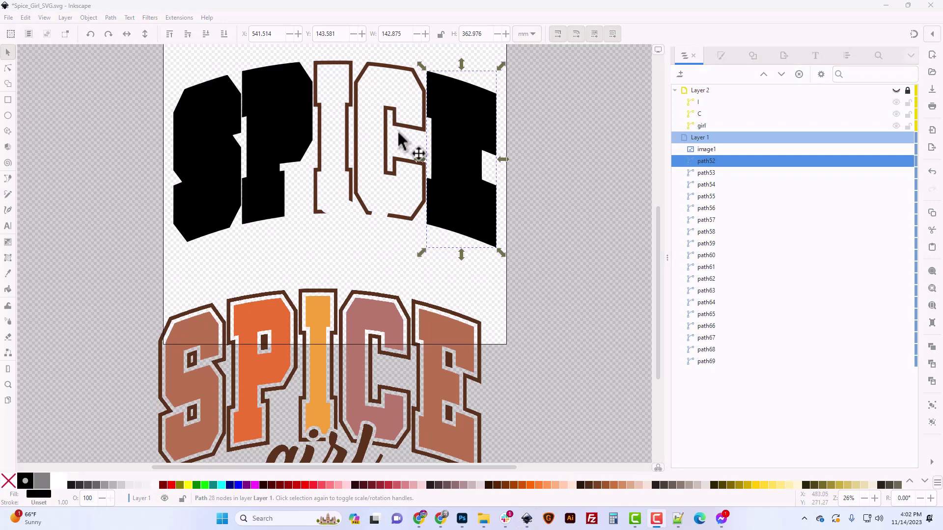
{"action": "left_click", "coordinate": [360, 243]}
{"action": "left_click", "coordinate": [461, 227]}
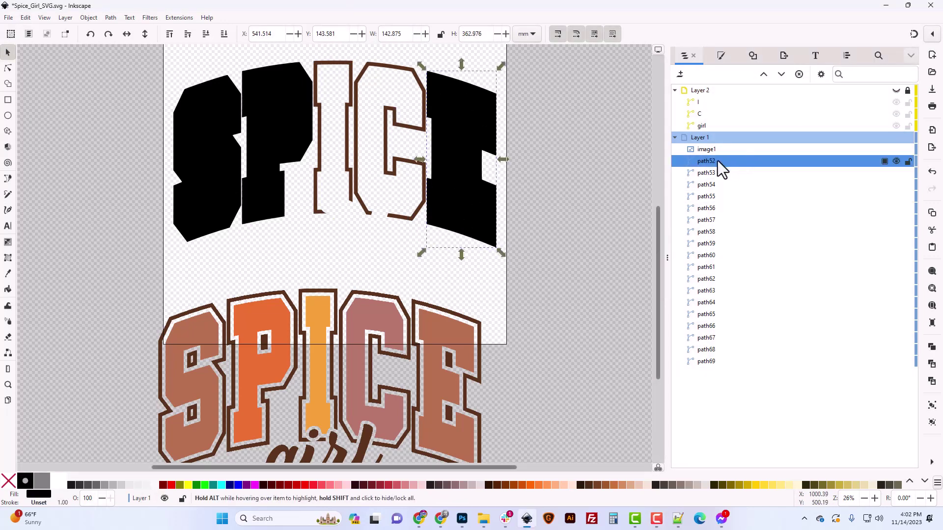
{"action": "left_click", "coordinate": [896, 162]}
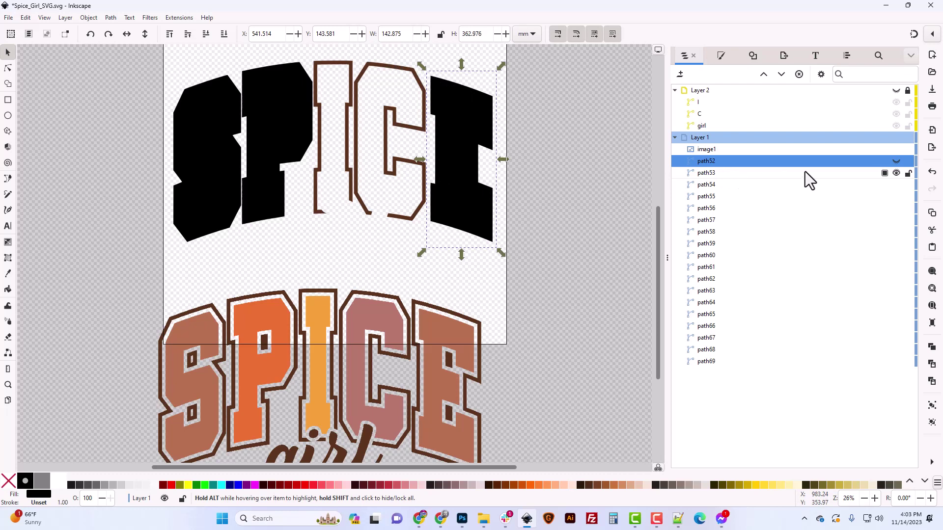
{"action": "left_click", "coordinate": [896, 173]}
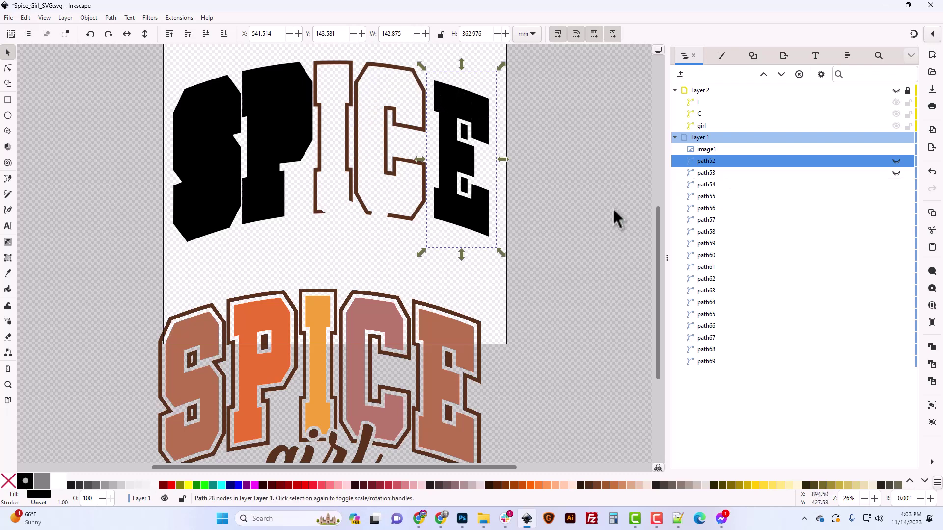
{"action": "left_click", "coordinate": [712, 174], "text": "shift"}
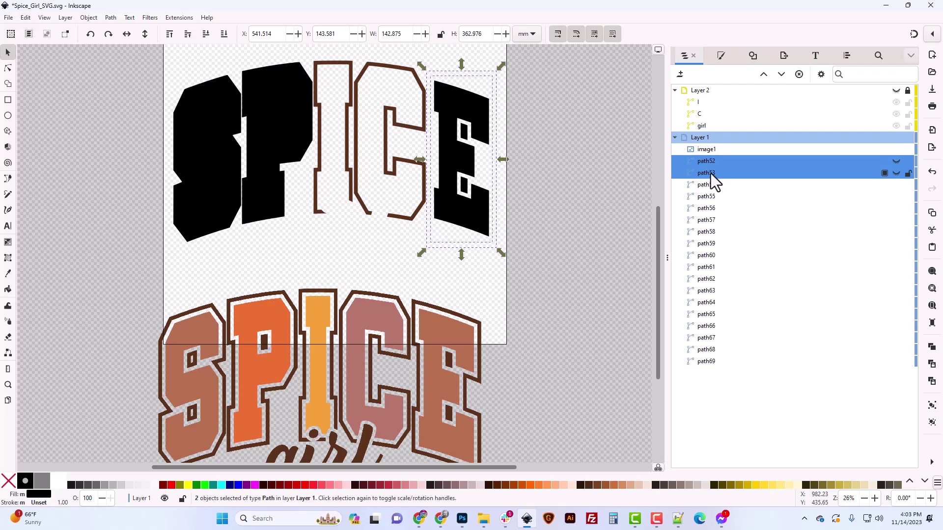
{"action": "left_click", "coordinate": [895, 161]}
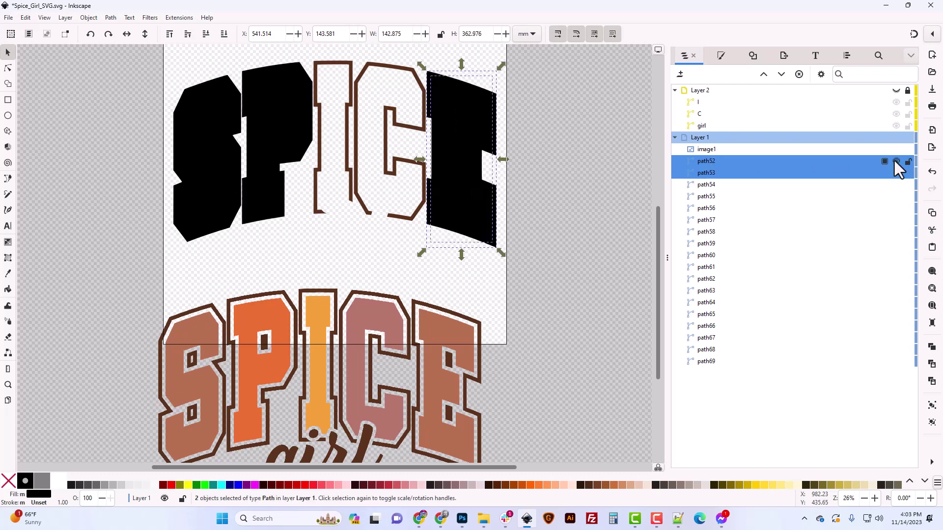
{"action": "left_click", "coordinate": [897, 173]}
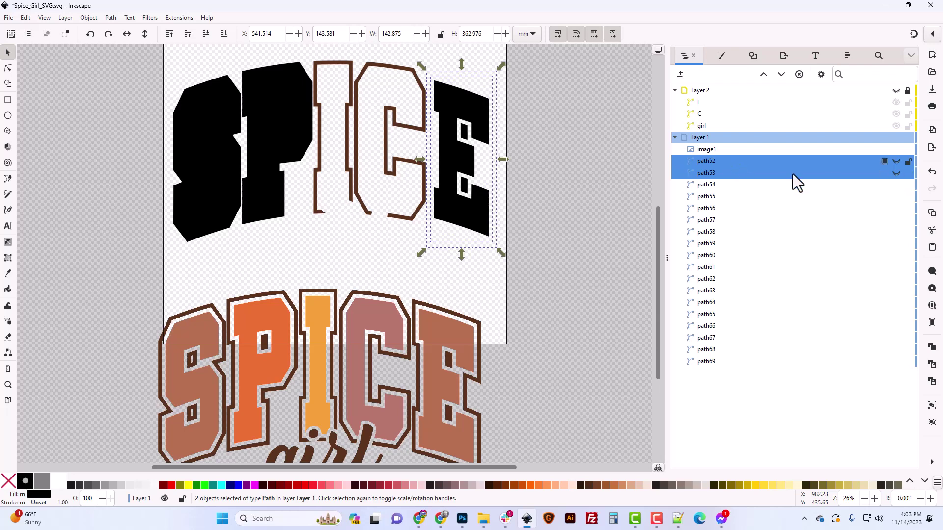
{"action": "left_click", "coordinate": [896, 162]}
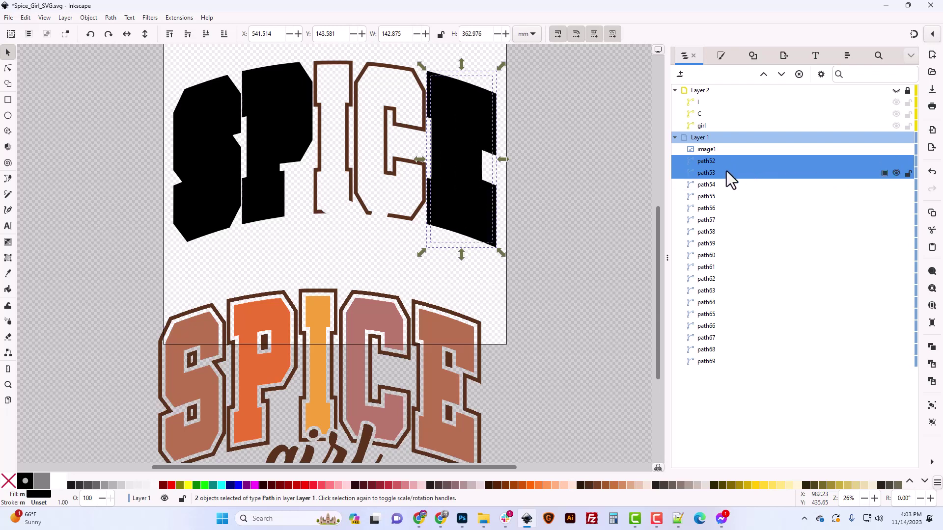
{"action": "key", "text": "ctrl+k"}
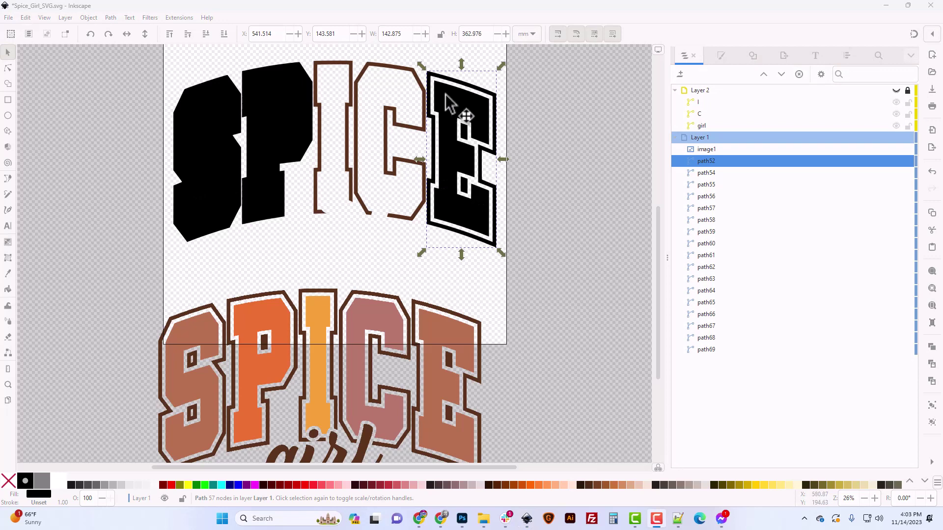
Step: Combine the E outline with the two small inner pieces of the E, path55 and path56
{"action": "left_click_drag", "start_coordinate": [445, 103], "coordinate": [476, 201]}
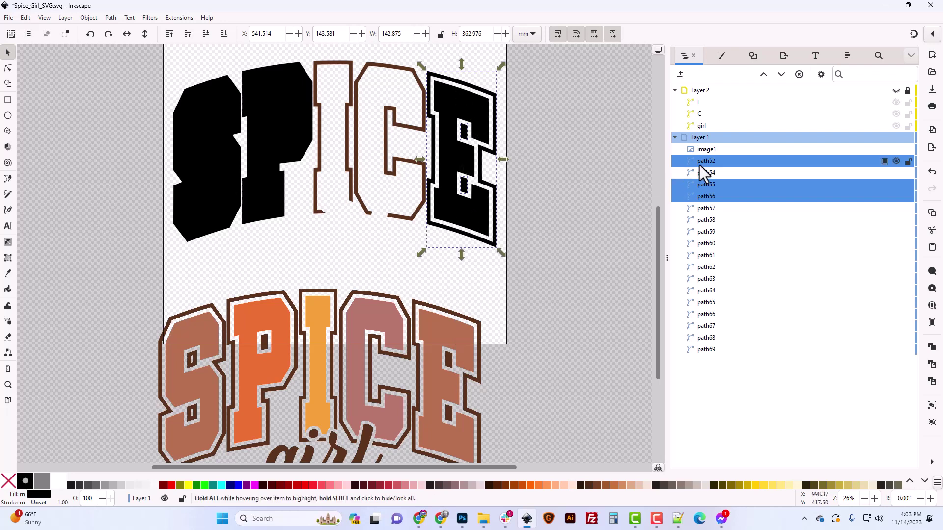
{"action": "key", "text": "ctrl"}
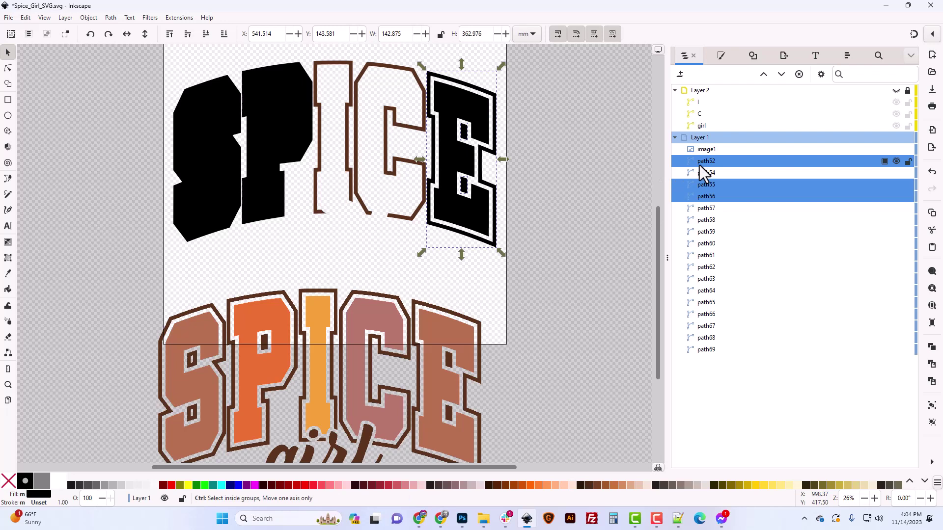
{"action": "key", "text": "ctrl+k"}
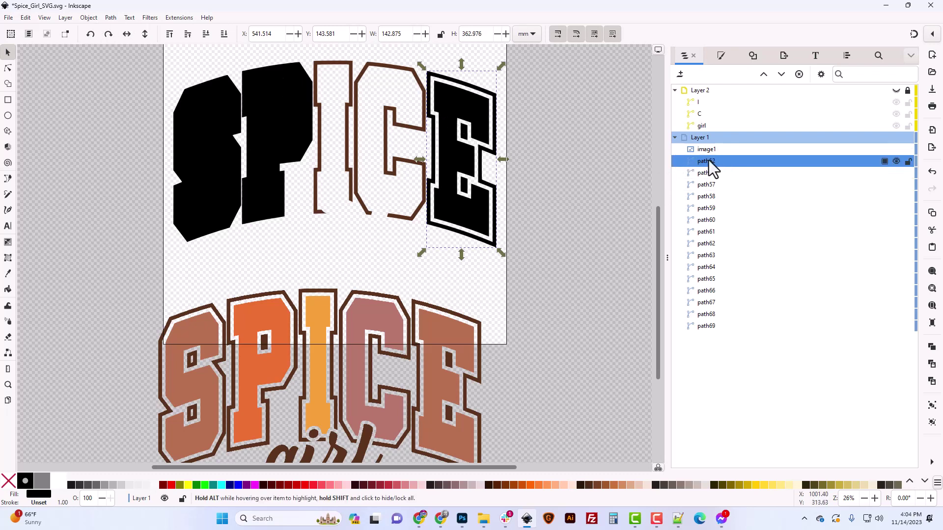
Step: Reorder the E outline below path69 in Layer 1 and combine it with the dark brown I and C outline
{"action": "left_click_drag", "start_coordinate": [709, 162], "coordinate": [725, 328]}
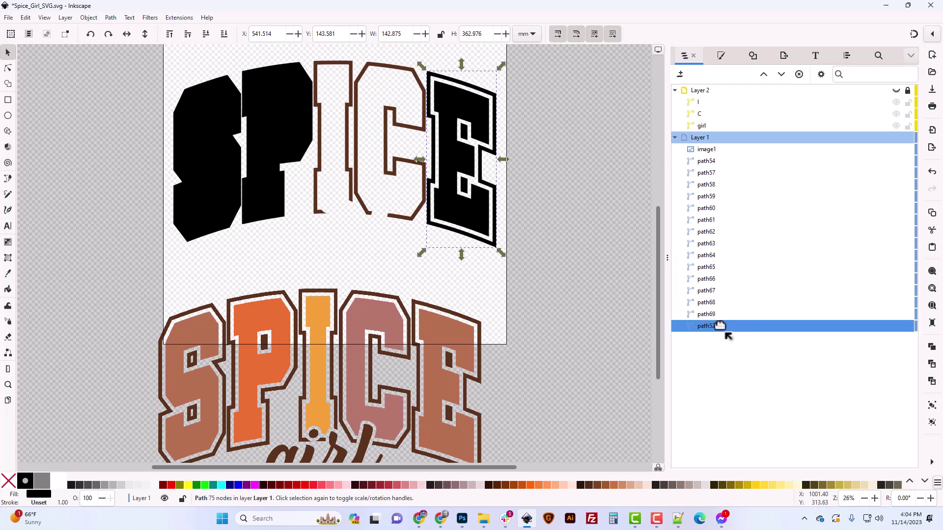
{"action": "left_click", "coordinate": [378, 69]}
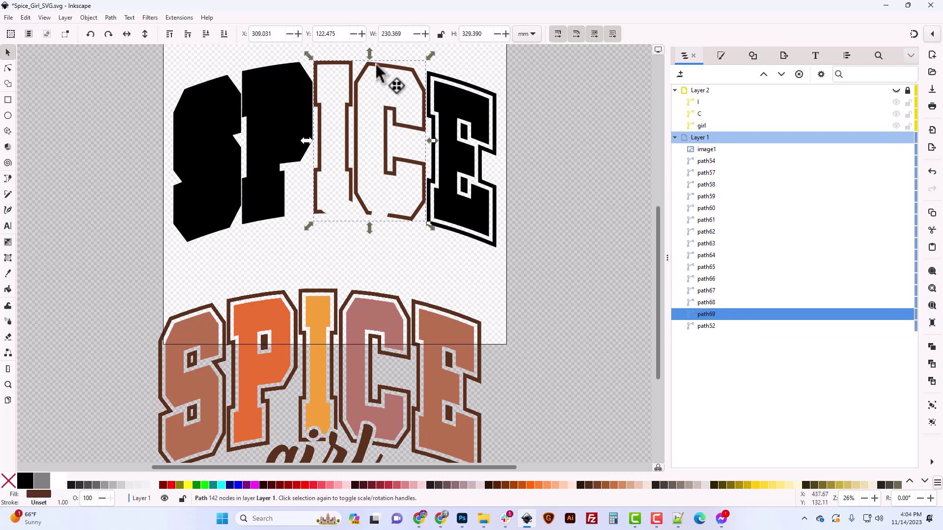
{"action": "left_click", "coordinate": [712, 327], "text": "shift"}
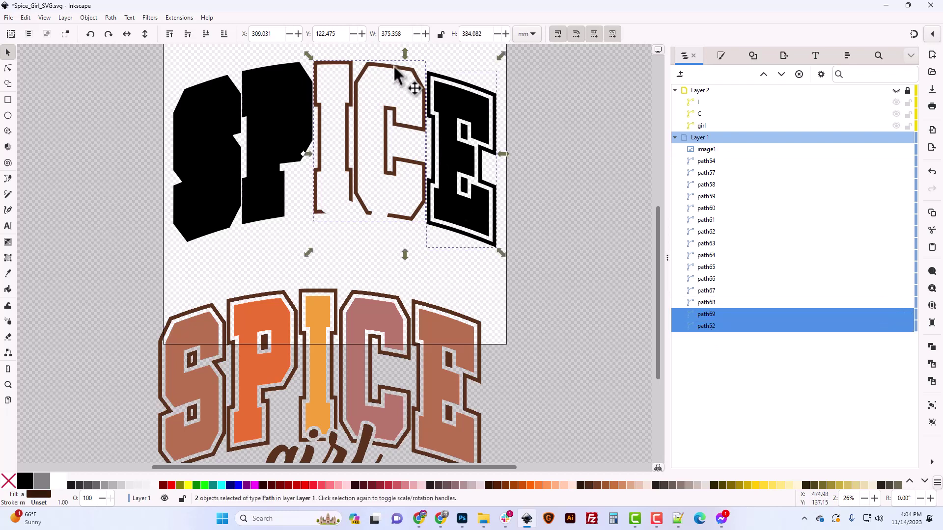
{"action": "key", "text": "ctrl+k"}
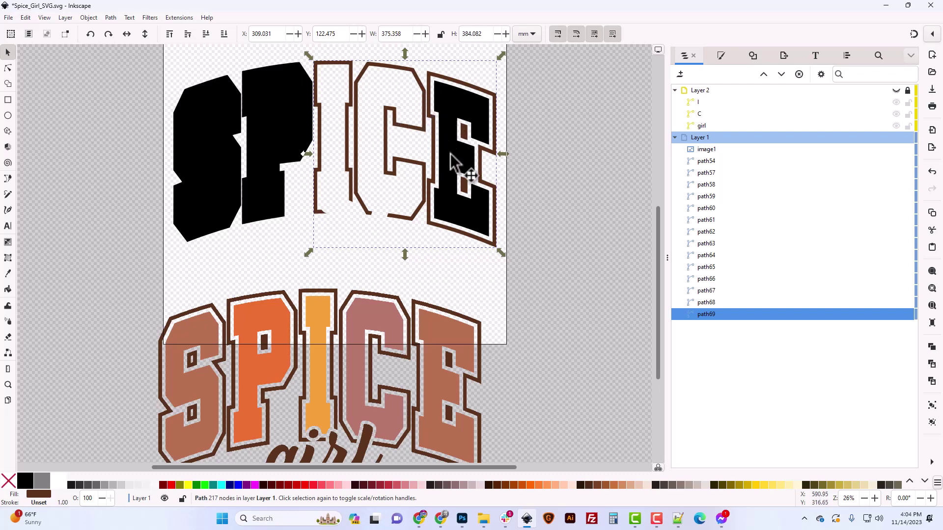
Step: Name the black inner letter path of the E as E
{"action": "left_click", "coordinate": [457, 165]}
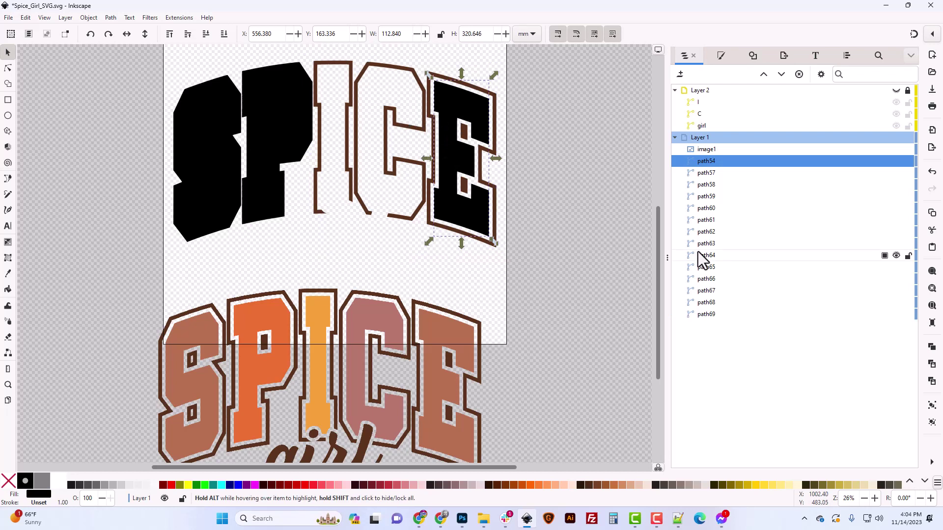
{"action": "double_click", "coordinate": [704, 165]}
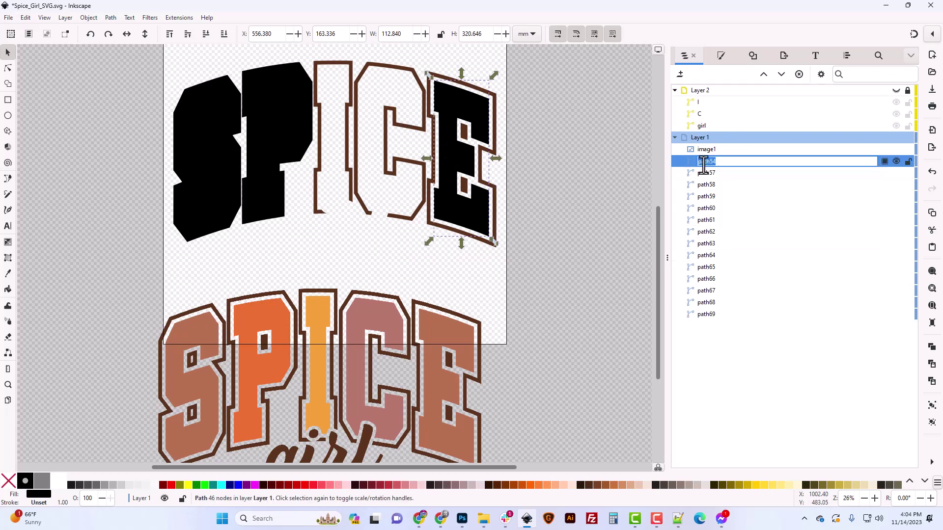
{"action": "key", "text": "Return"}
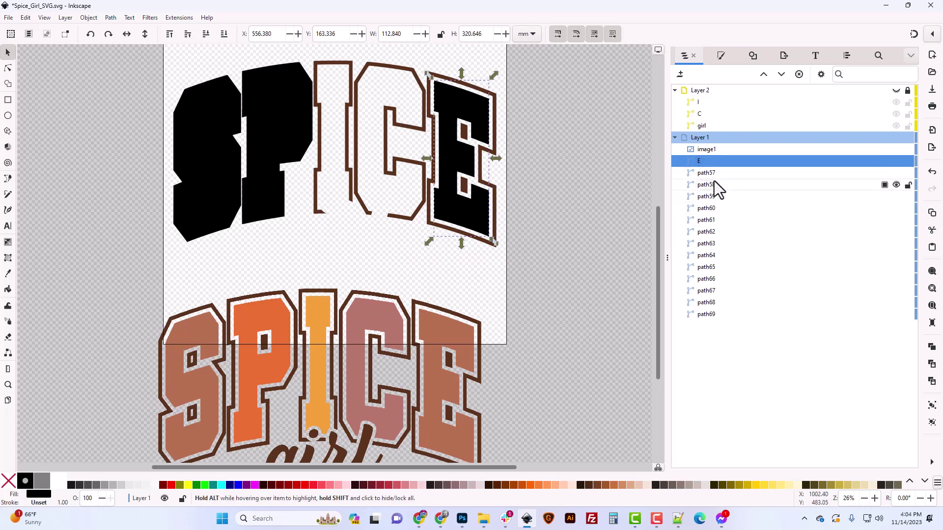
{"action": "mouse_move", "coordinate": [705, 158]}
{"action": "left_mouse_down"}
{"action": "mouse_move", "coordinate": [711, 93]}
{"action": "mouse_move", "coordinate": [708, 158]}
{"action": "left_mouse_up"}
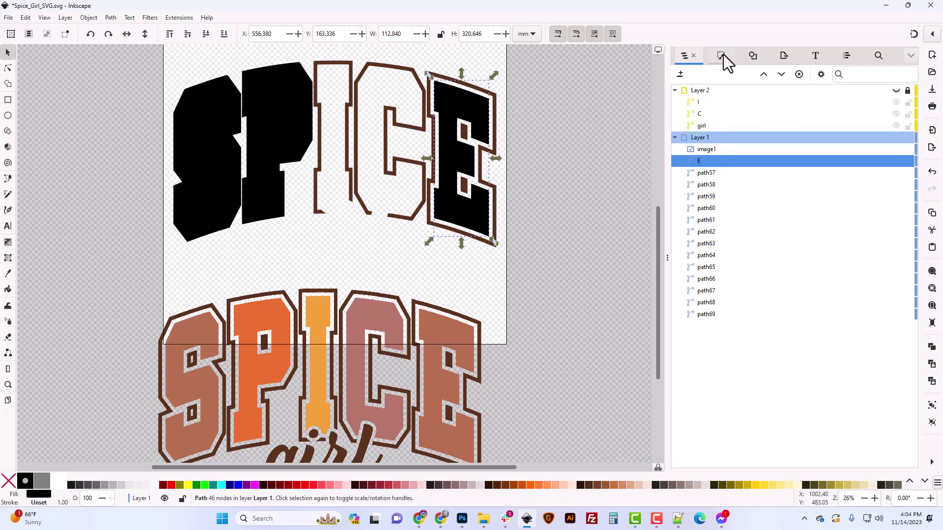
Step: Fill the inner E with the terracotta color sampled from the E in the colored image
{"action": "left_click", "coordinate": [723, 56]}
{"action": "left_click", "coordinate": [704, 408]}
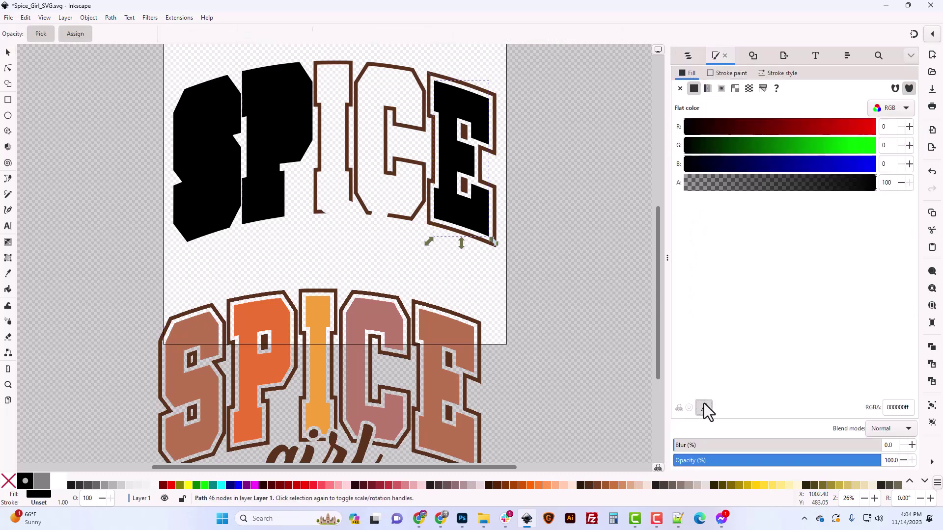
{"action": "left_click", "coordinate": [448, 344]}
Step: Move the E path from Layer 1 into the hidden Layer 2 and deselect it
{"action": "left_click", "coordinate": [687, 55]}
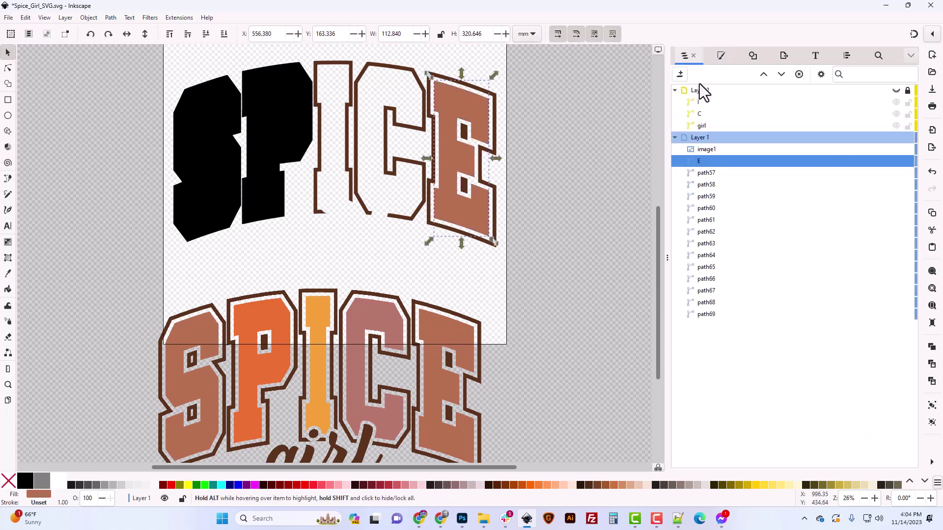
{"action": "left_click_drag", "start_coordinate": [697, 162], "coordinate": [699, 92]}
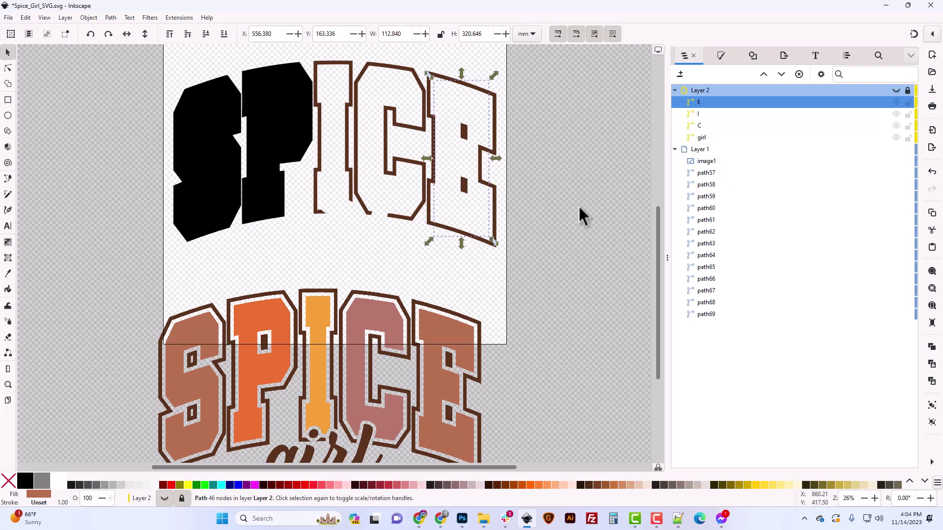
{"action": "left_click", "coordinate": [550, 265]}
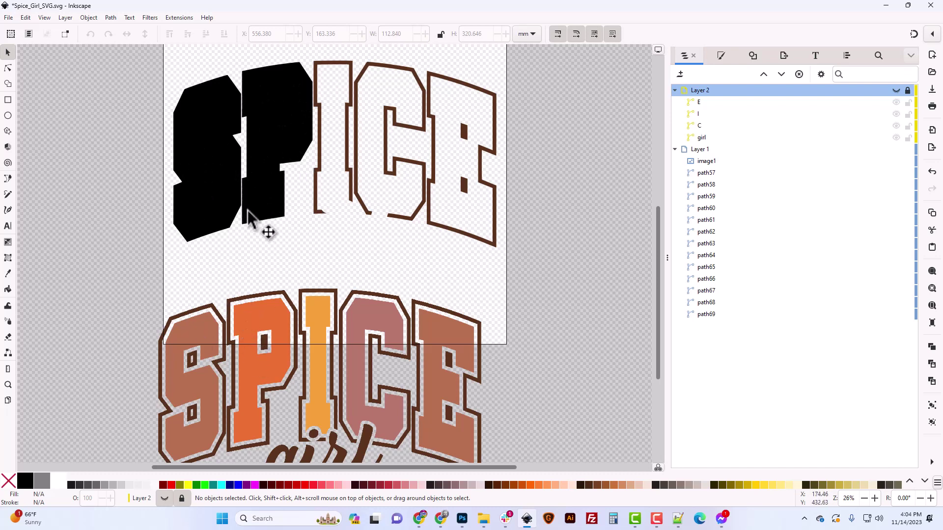
Step: Combine the stacked outer silhouettes of the S and P, path57, path58, path64 and path65, into one outline path
{"action": "left_click", "coordinate": [231, 85]}
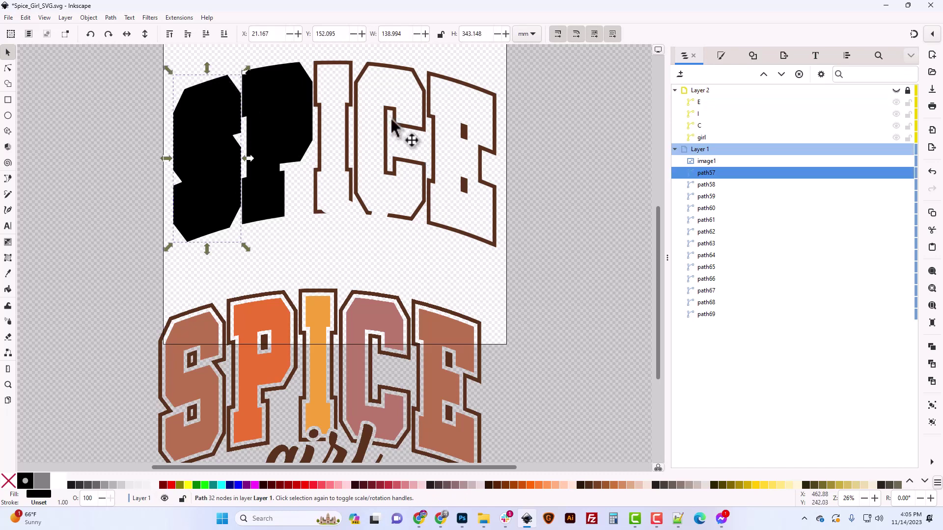
{"action": "left_click", "coordinate": [306, 78], "text": "shift"}
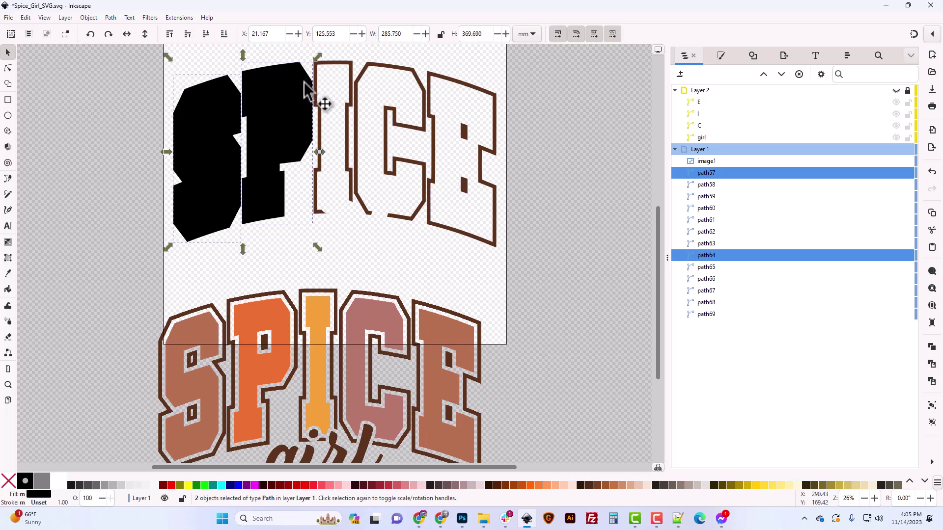
{"action": "left_click", "coordinate": [895, 256]}
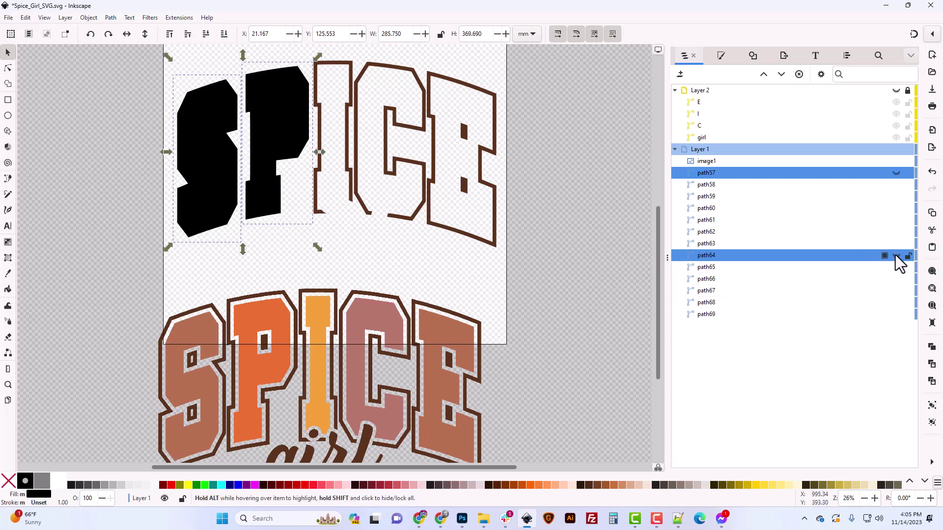
{"action": "left_click", "coordinate": [305, 91], "text": "shift"}
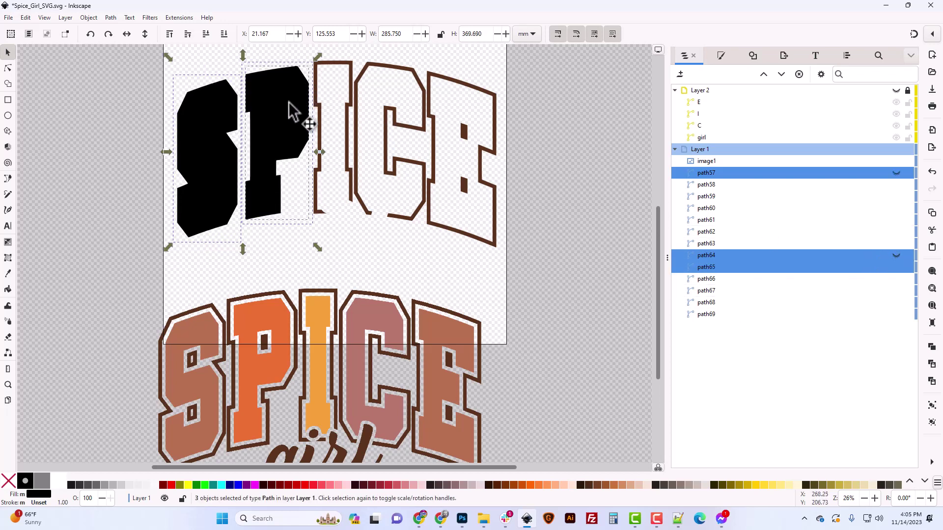
{"action": "left_click", "coordinate": [234, 105], "text": "shift"}
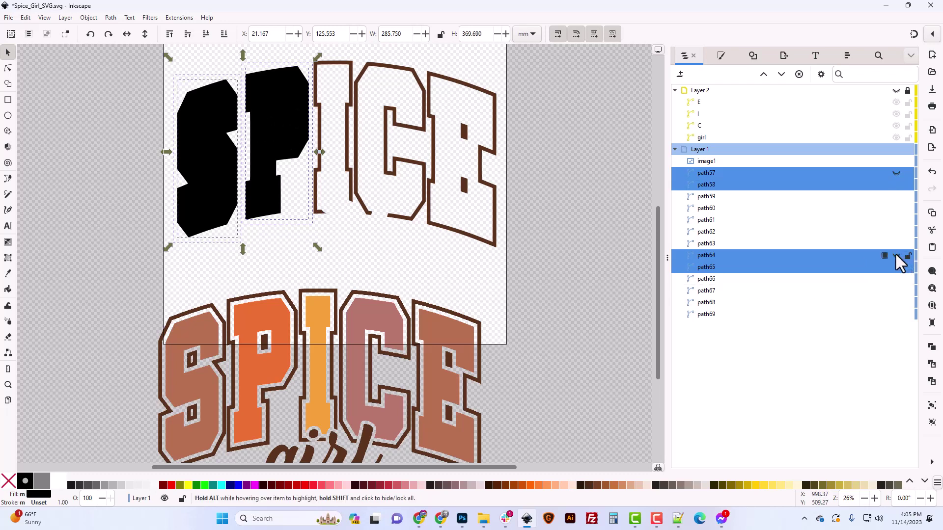
{"action": "left_click", "coordinate": [896, 256]}
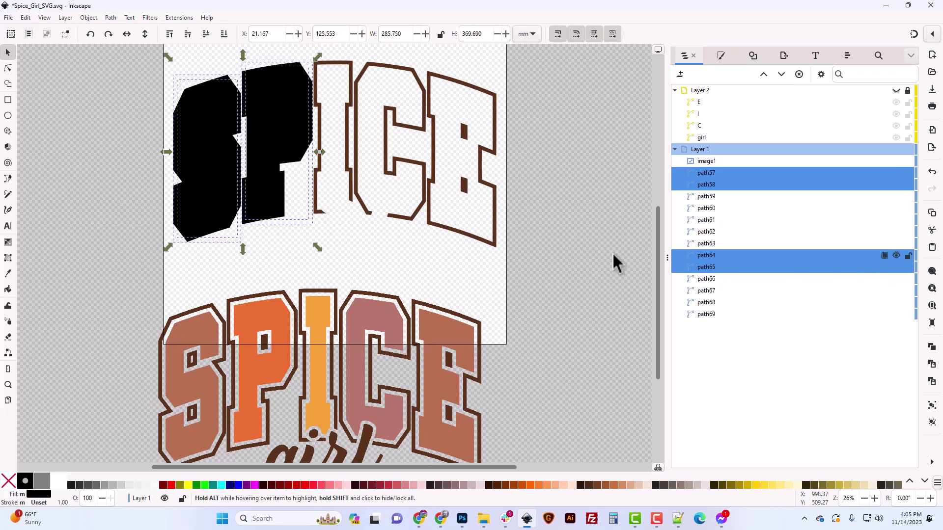
{"action": "key", "text": "ctrl+k"}
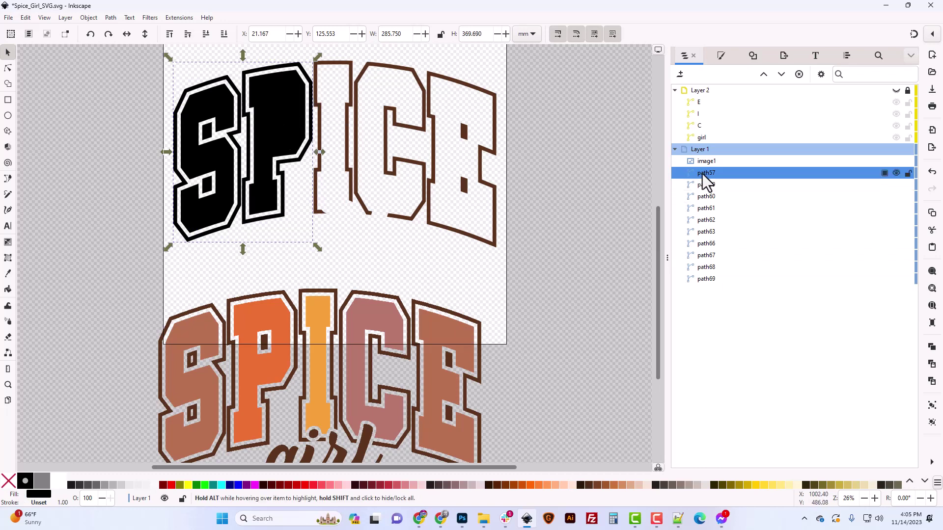
Step: Combine the S and P outline with the dark brown I, C and E outline, and place the result above image1 in Layer 1
{"action": "left_click_drag", "start_coordinate": [702, 174], "coordinate": [710, 289]}
{"action": "left_click_drag", "start_coordinate": [708, 176], "coordinate": [713, 287]}
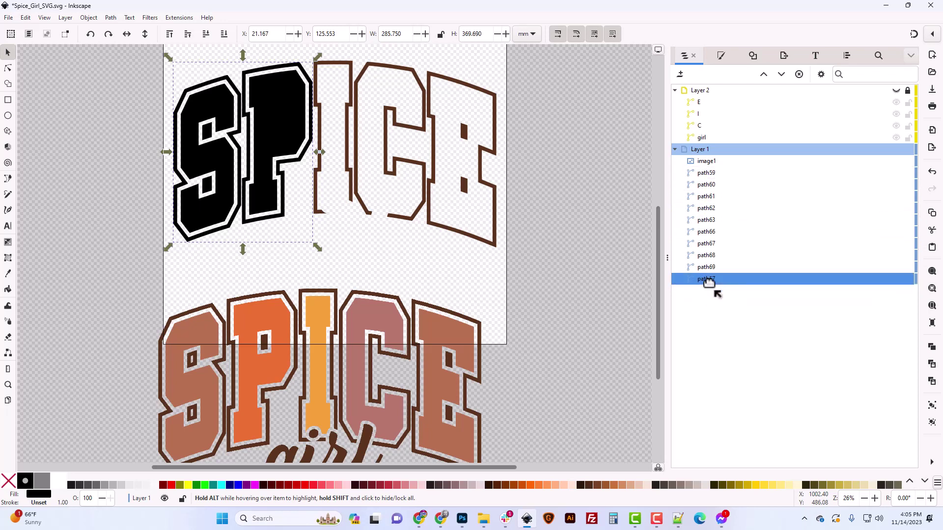
{"action": "left_click", "coordinate": [387, 114], "text": "shift"}
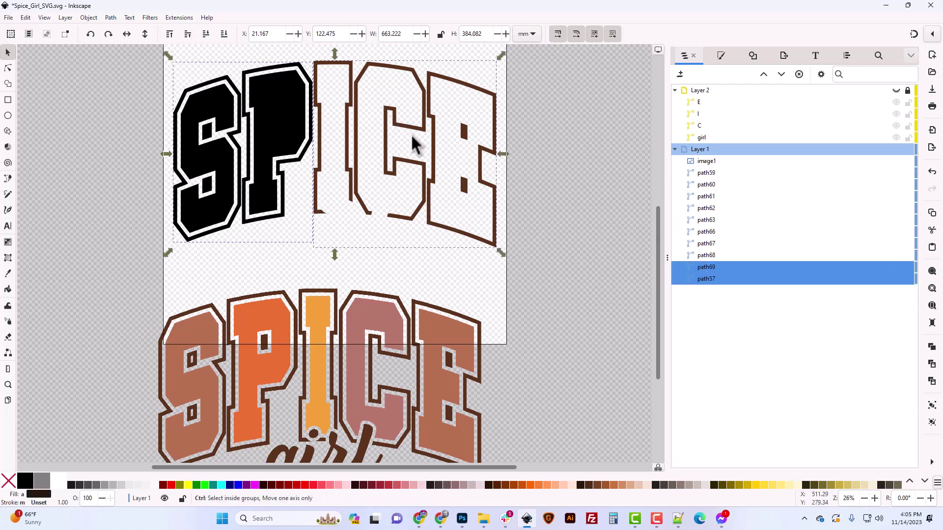
{"action": "key", "text": "ctrl+k"}
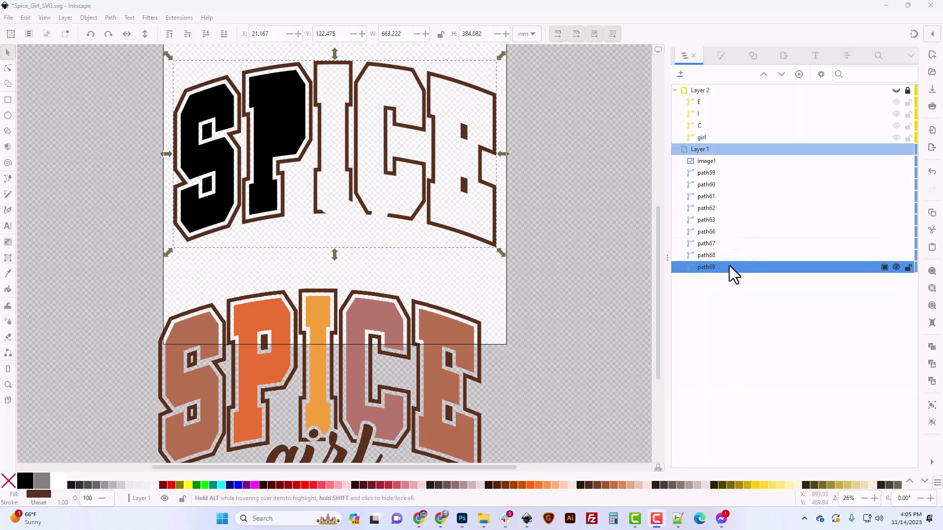
{"action": "left_click_drag", "start_coordinate": [714, 269], "coordinate": [715, 167]}
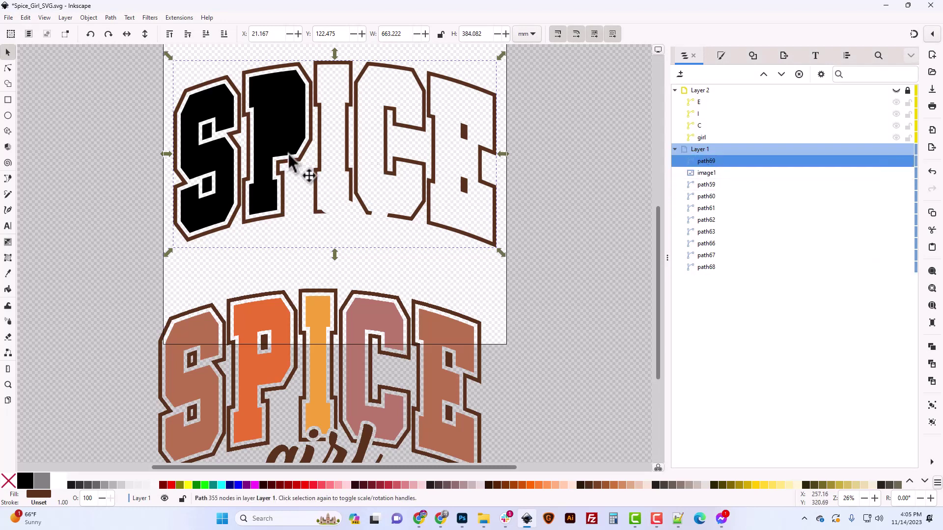
Step: Combine the four small counter paths inside the S, path60 to path63, with the dark brown SPICE outline path
{"action": "left_click", "coordinate": [208, 132], "text": "shift"}
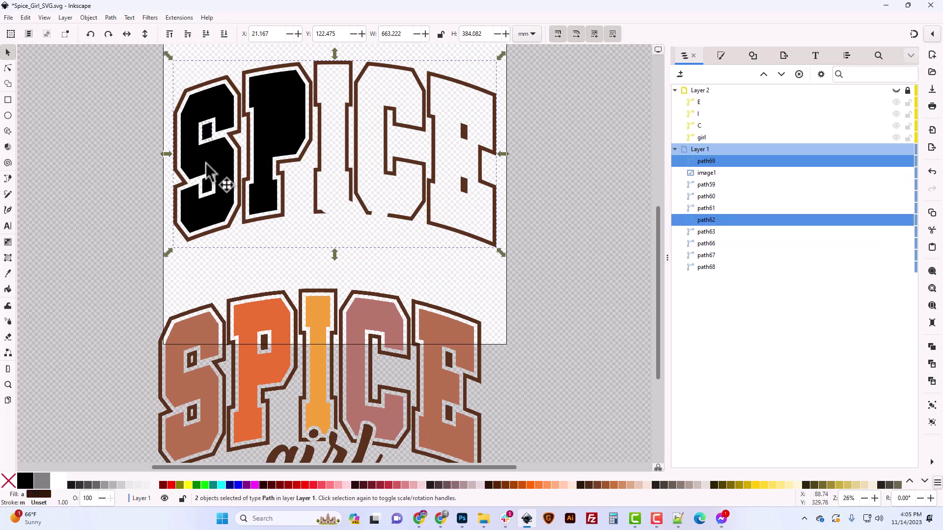
{"action": "left_click", "coordinate": [208, 193], "text": "shift"}
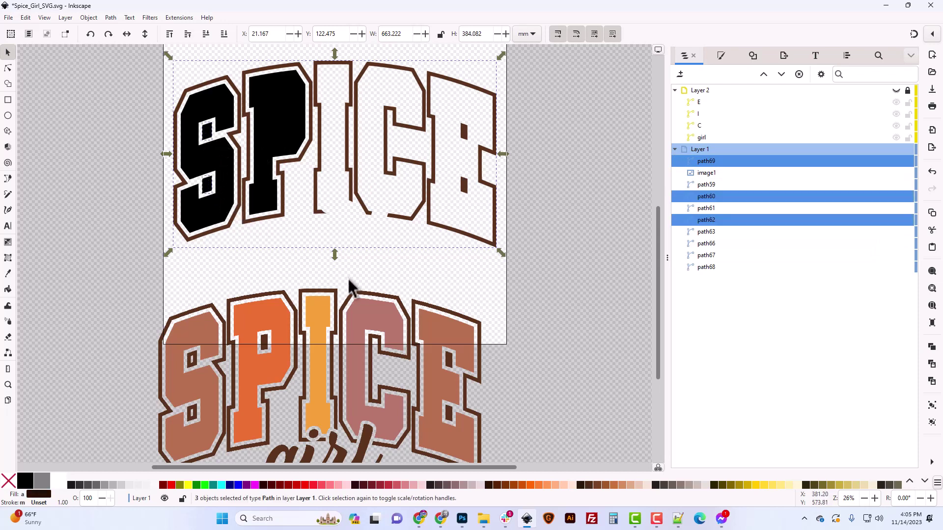
{"action": "left_click_drag", "start_coordinate": [188, 109], "coordinate": [227, 204]}
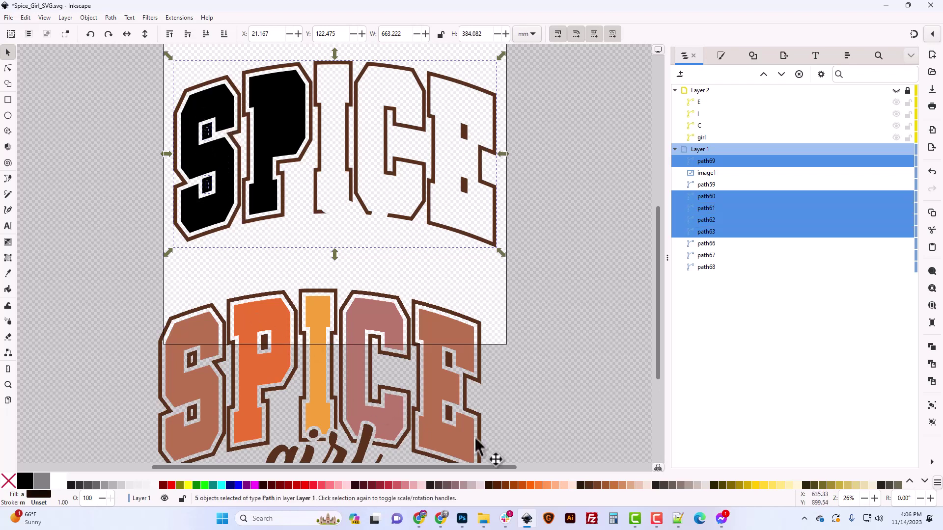
{"action": "scroll", "coordinate": [450, 403], "scroll_direction": "down", "scroll_amount": 4}
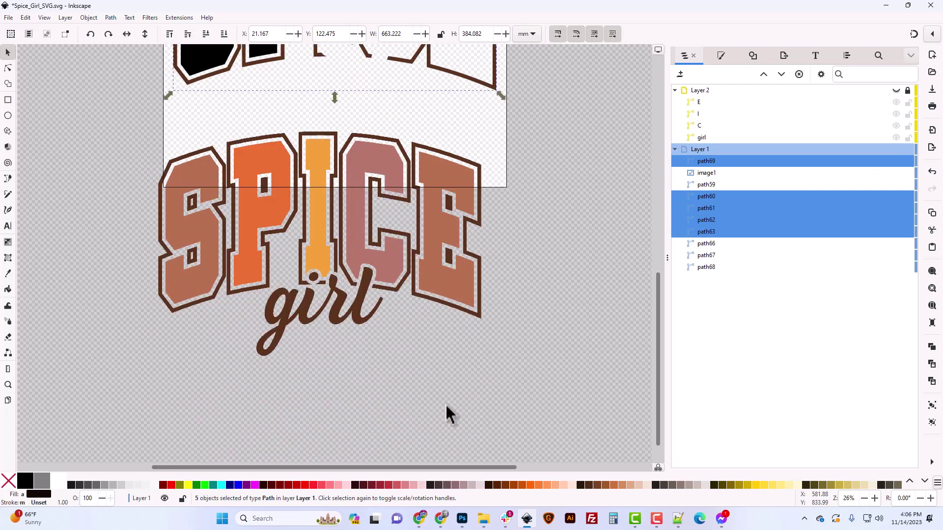
{"action": "scroll", "coordinate": [446, 414], "scroll_direction": "up", "scroll_amount": 3}
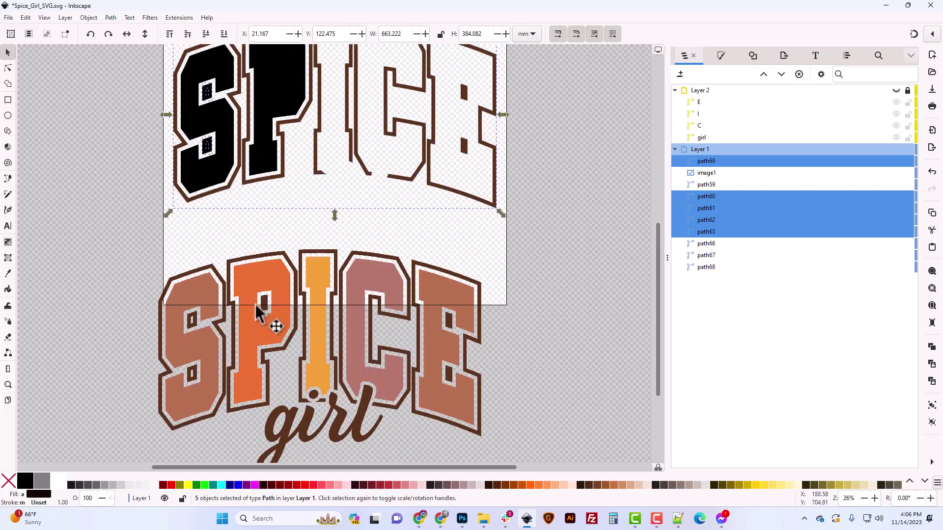
{"action": "scroll", "coordinate": [255, 300], "scroll_direction": "up", "scroll_amount": 3}
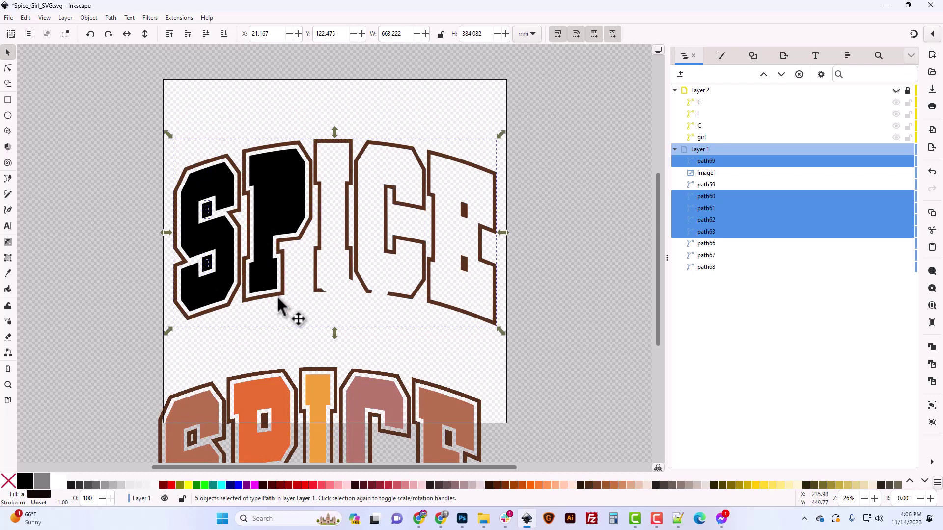
{"action": "key", "text": "ctrl+k"}
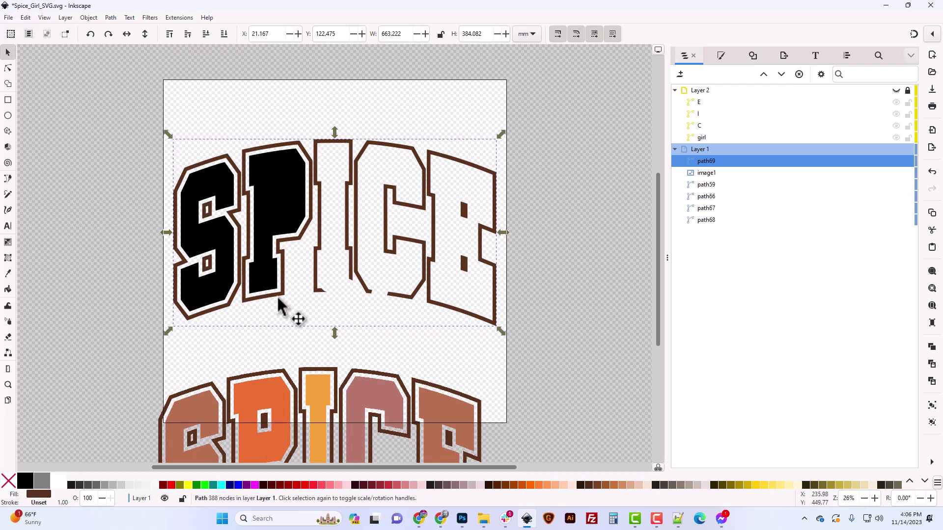
Step: Cut the counter shape path67 out of the black inner P with a Difference operation
{"action": "left_click", "coordinate": [276, 201]}
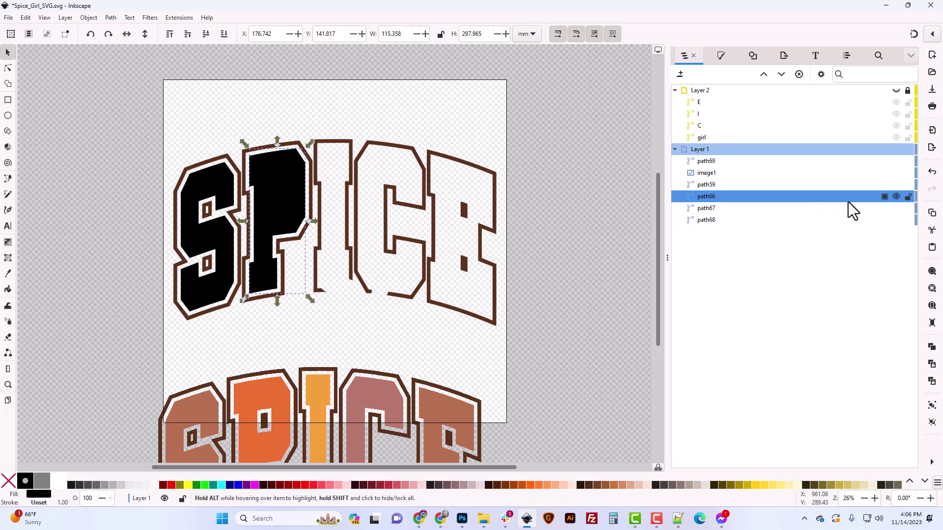
{"action": "left_click", "coordinate": [896, 197]}
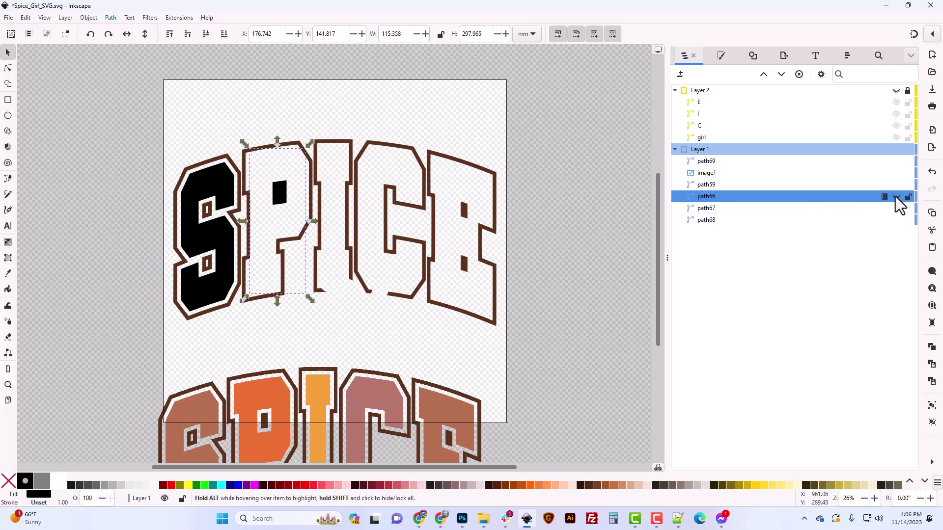
{"action": "left_click", "coordinate": [285, 184], "text": "shift"}
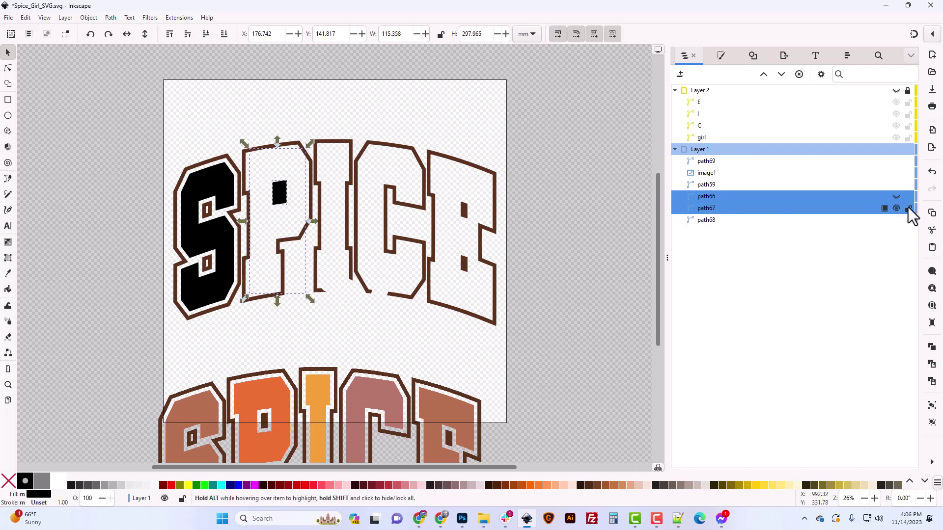
{"action": "left_click", "coordinate": [898, 198]}
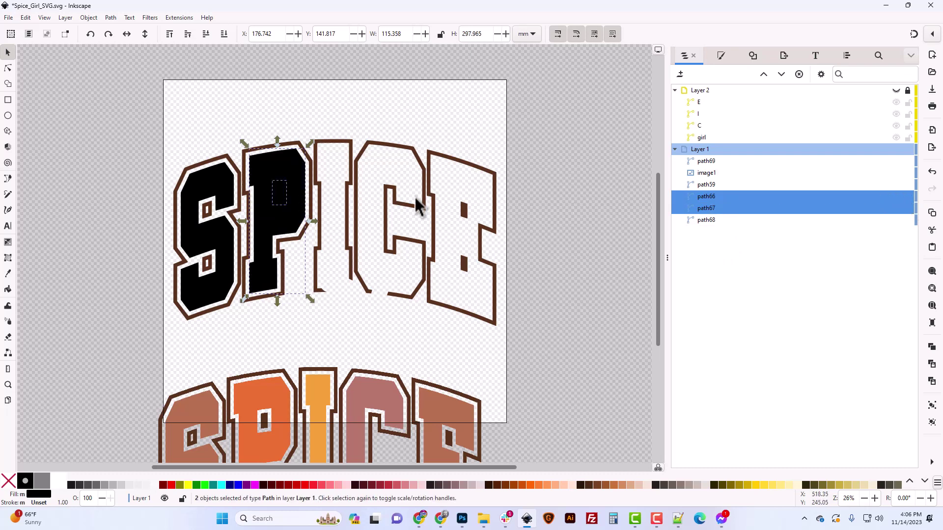
{"action": "key", "text": "ctrl+minus"}
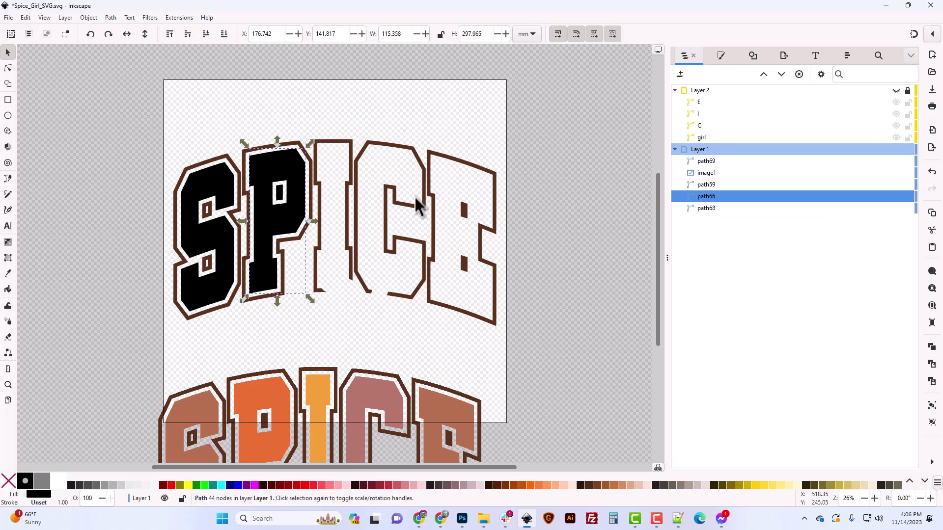
Step: Combine the remaining small counter path inside the P, path68, with the dark brown SPICE outline
{"action": "left_click", "coordinate": [282, 195]}
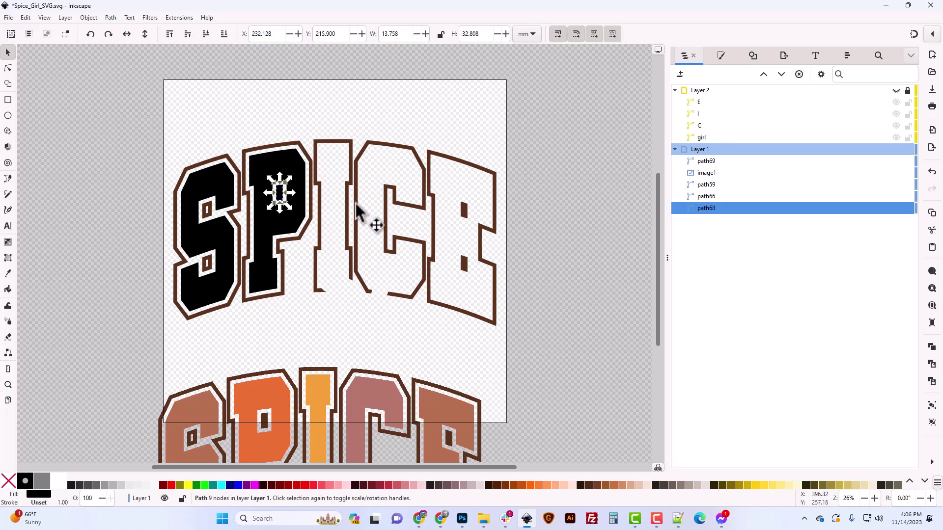
{"action": "left_click", "coordinate": [368, 226], "text": "shift"}
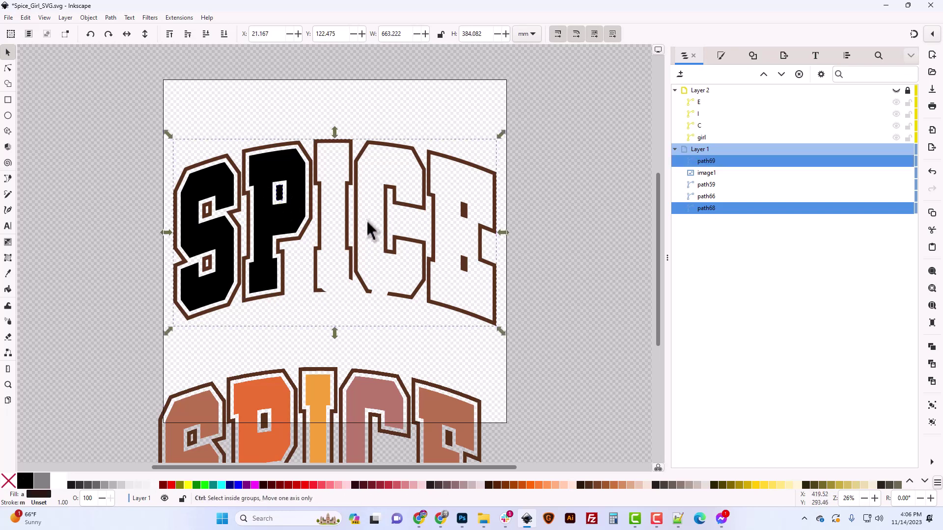
{"action": "key", "text": "ctrl+minus"}
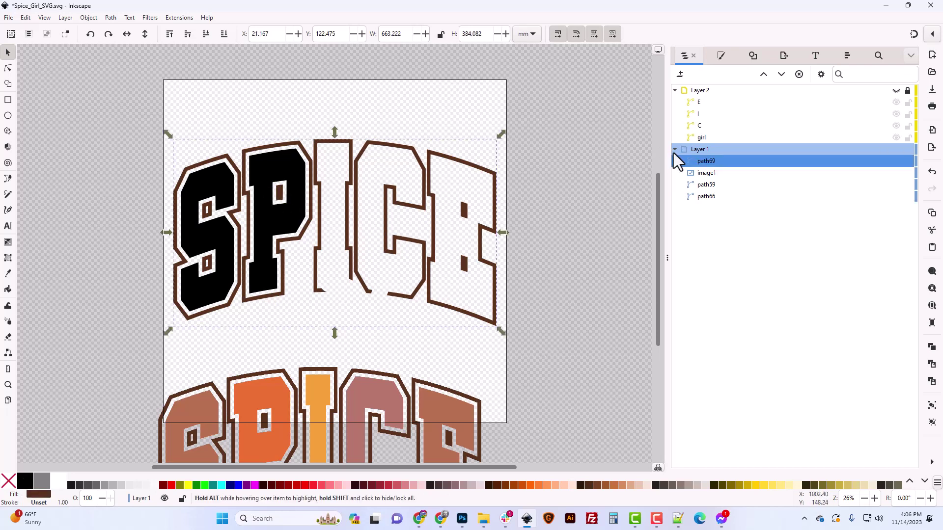
Step: Fill the inner P with the orange color sampled from the P in the colored image
{"action": "left_click", "coordinate": [289, 229]}
{"action": "scroll", "coordinate": [311, 304], "scroll_direction": "down", "scroll_amount": 2}
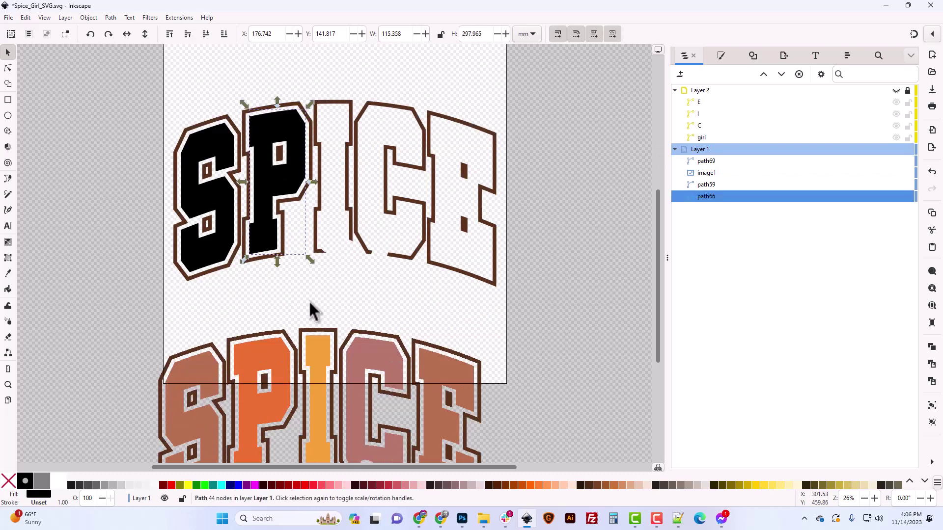
{"action": "left_click", "coordinate": [721, 56]}
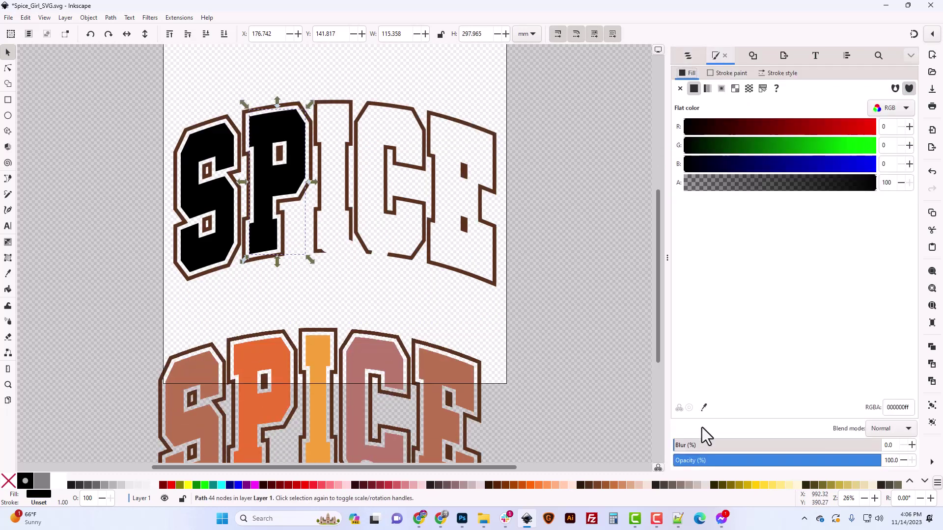
{"action": "left_click", "coordinate": [704, 408]}
{"action": "left_click", "coordinate": [275, 364]}
{"action": "key", "text": "s"}
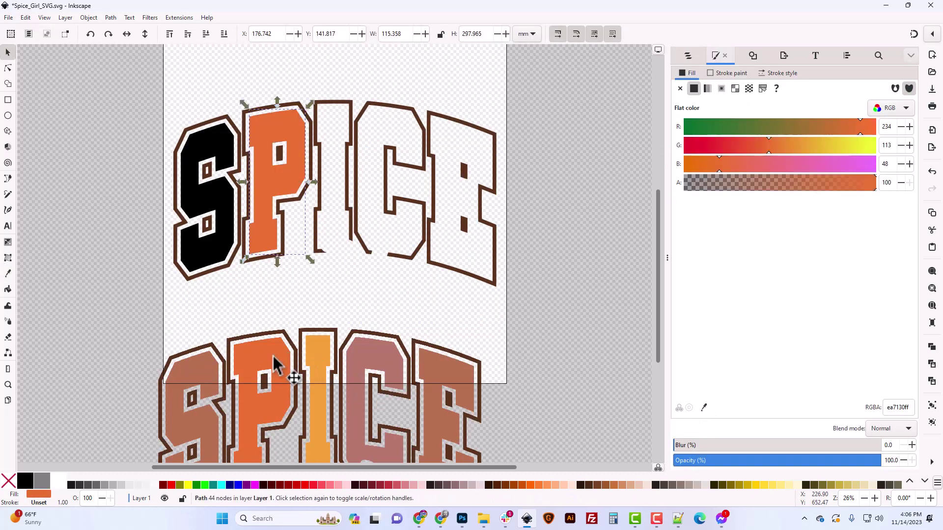
Step: Fill the inner S with the terracotta color sampled from the S in the colored image
{"action": "left_click", "coordinate": [226, 249]}
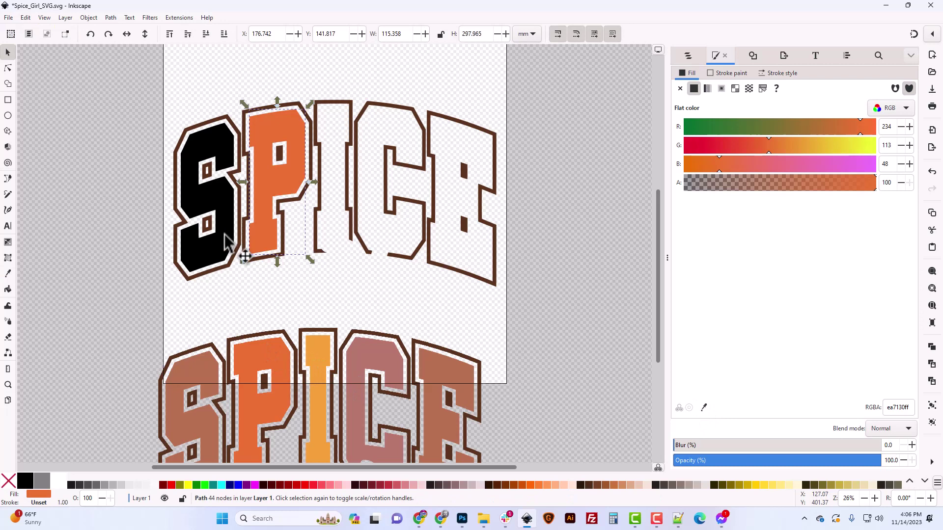
{"action": "left_click", "coordinate": [704, 408]}
{"action": "left_click", "coordinate": [215, 368]}
{"action": "key", "text": "s"}
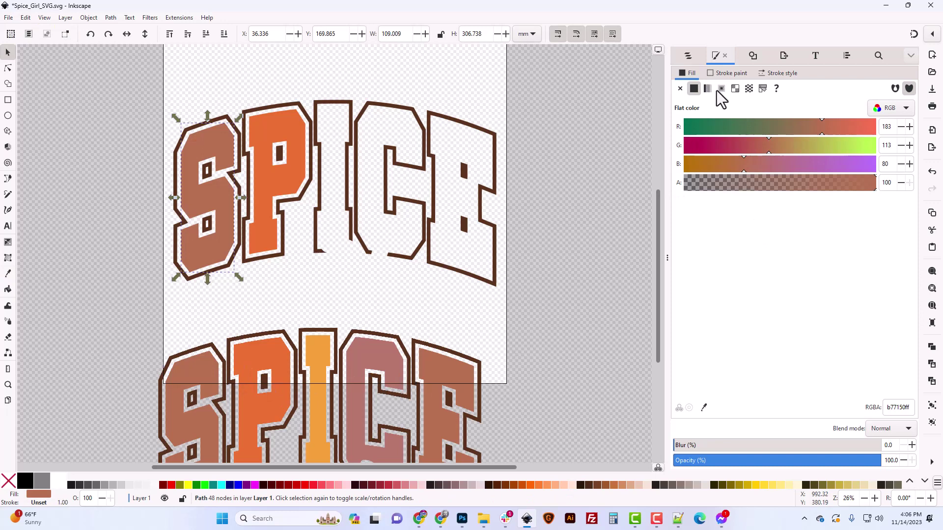
Step: Make Layer 2 visible and delete the colored reference image, image1, from Layer 1
{"action": "left_click", "coordinate": [689, 56]}
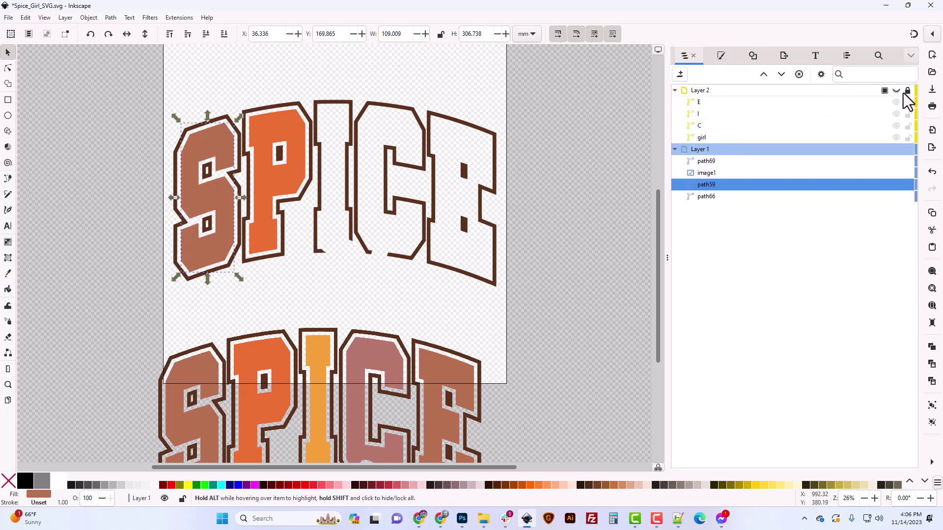
{"action": "left_click", "coordinate": [896, 90]}
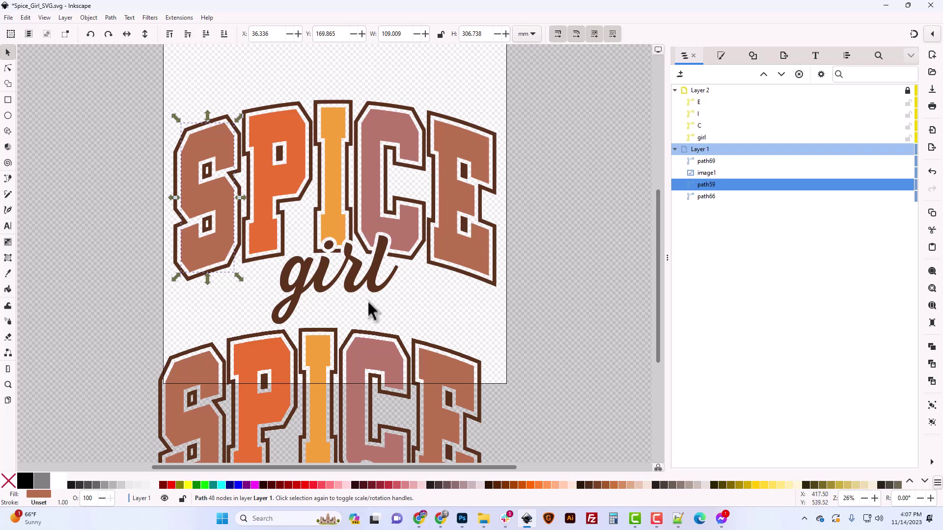
{"action": "left_click", "coordinate": [322, 349]}
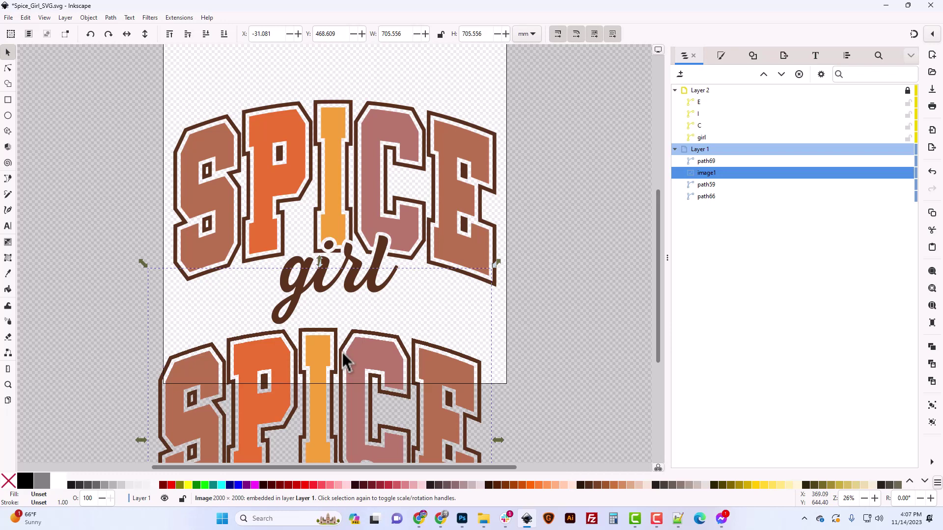
{"action": "key", "text": "Delete"}
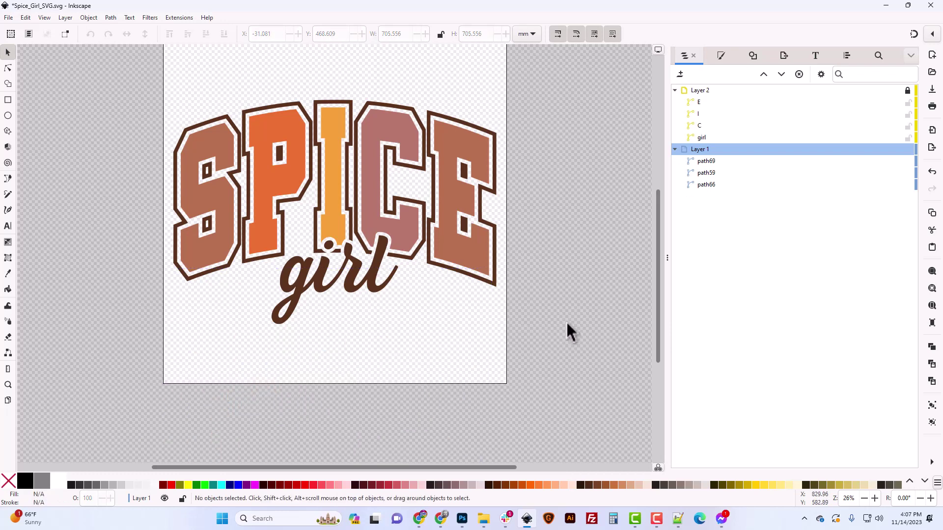
{"action": "scroll", "coordinate": [535, 359], "scroll_direction": "up", "scroll_amount": 3}
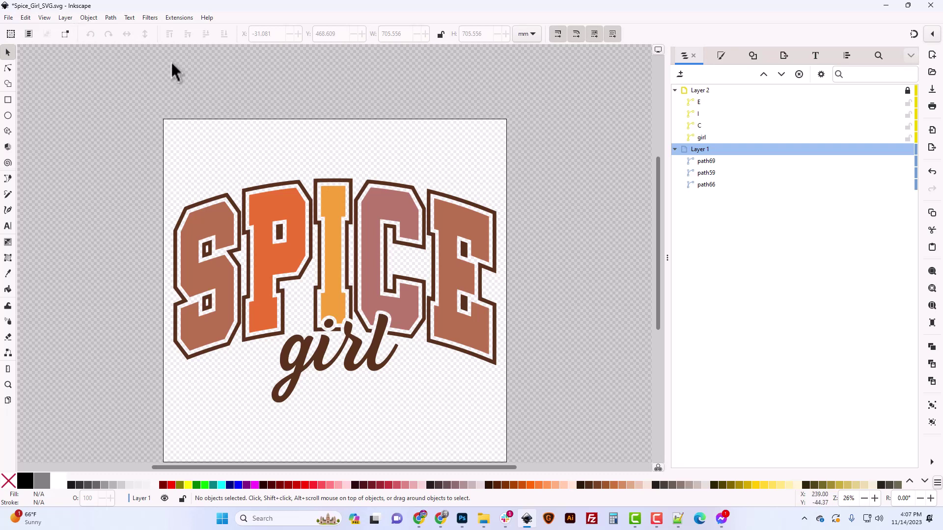
Step: Resize the page to the artwork's extents in the document properties
{"action": "left_click", "coordinate": [9, 18]}
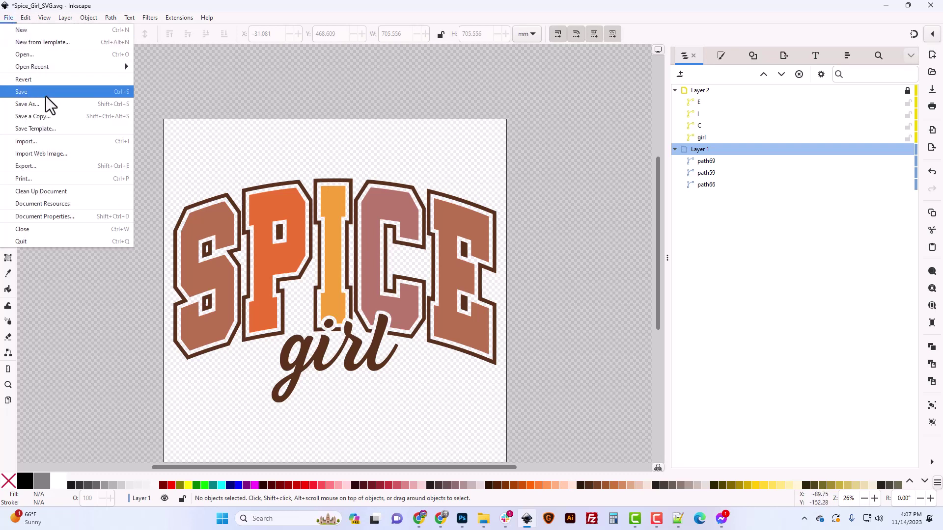
{"action": "left_click", "coordinate": [66, 220]}
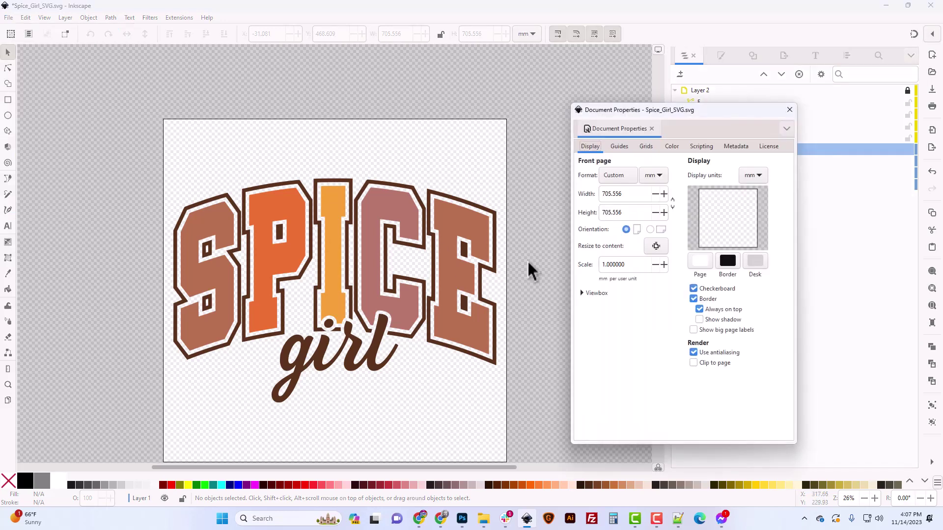
{"action": "left_click", "coordinate": [657, 246]}
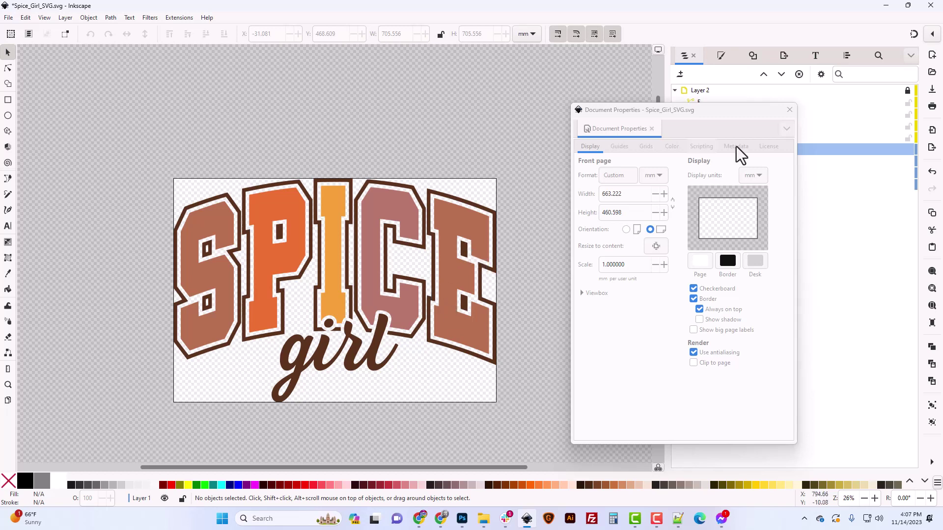
{"action": "left_click", "coordinate": [789, 110]}
Step: Export the page as a PNG 3600 px wide, with the file name changed to Spice_Girl_PNG.png
{"action": "left_click", "coordinate": [784, 56]}
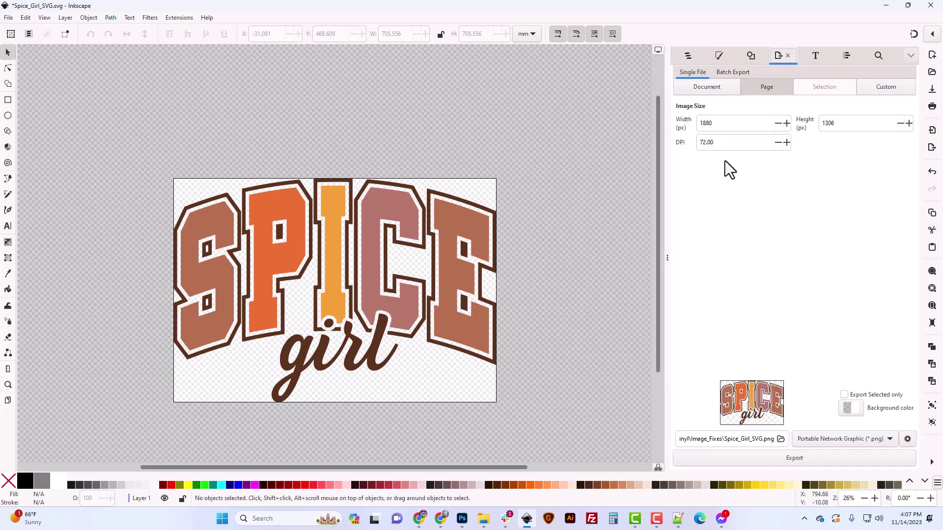
{"action": "left_click_drag", "start_coordinate": [720, 123], "coordinate": [674, 122]}
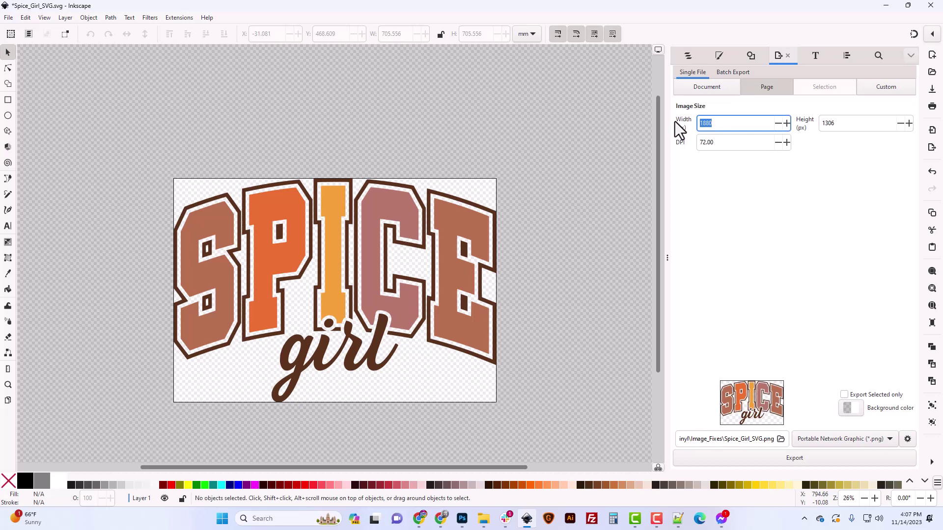
{"action": "type", "text": "3600"}
{"action": "left_click", "coordinate": [722, 142]}
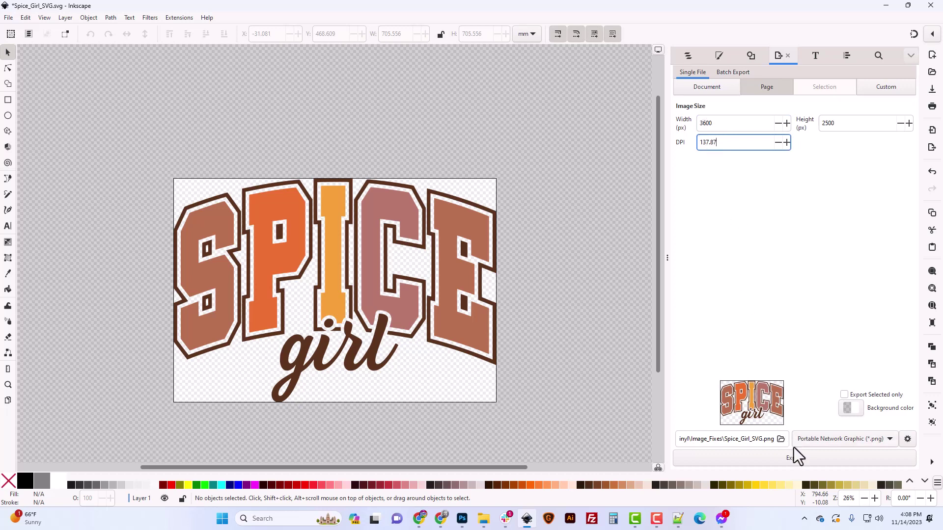
{"action": "left_click_drag", "start_coordinate": [757, 444], "coordinate": [750, 442]}
{"action": "type", "text": "PN"}
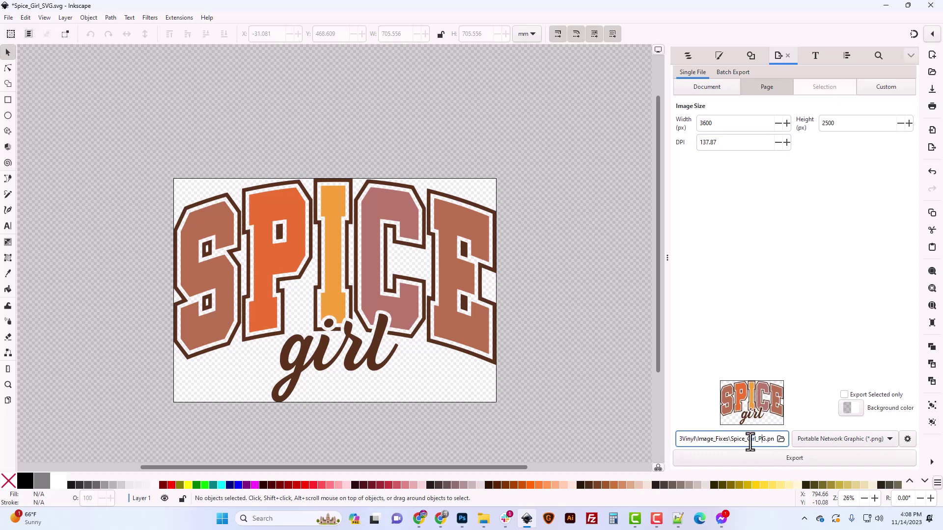
{"action": "left_click", "coordinate": [795, 461]}
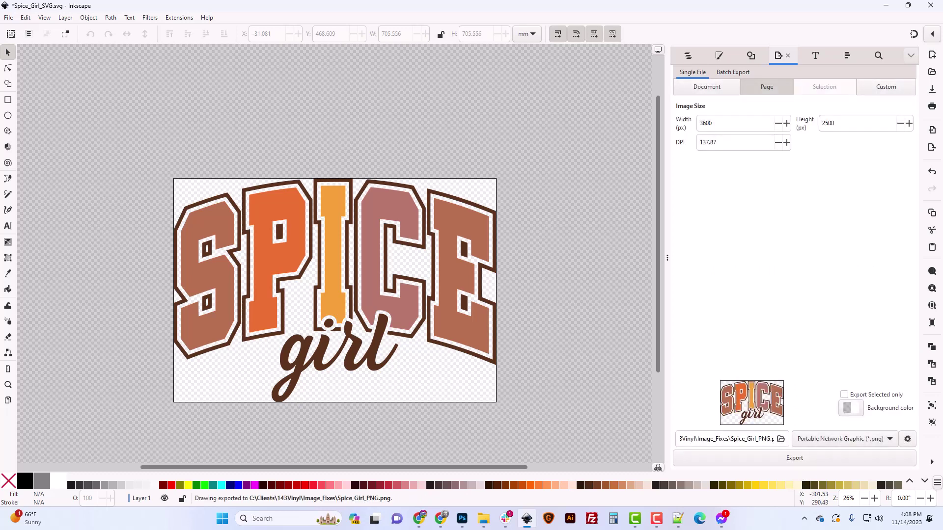